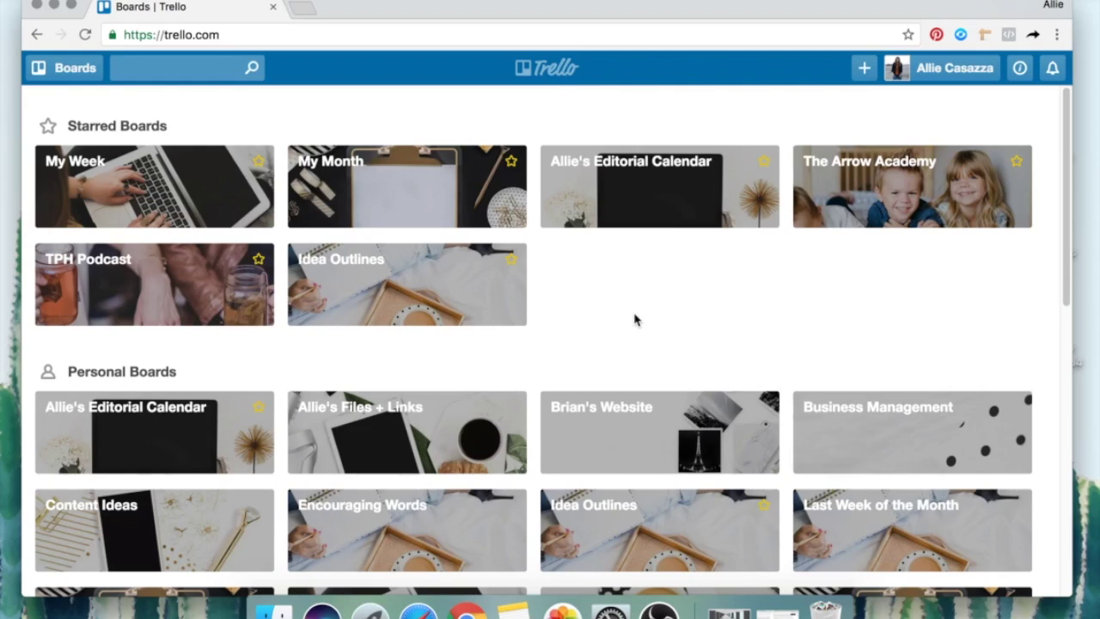
# Look through the starred and personal boards, and open the My Month board.
pyautogui.scroll(-5, 648, 321)
pyautogui.scroll(-5, 647, 326)
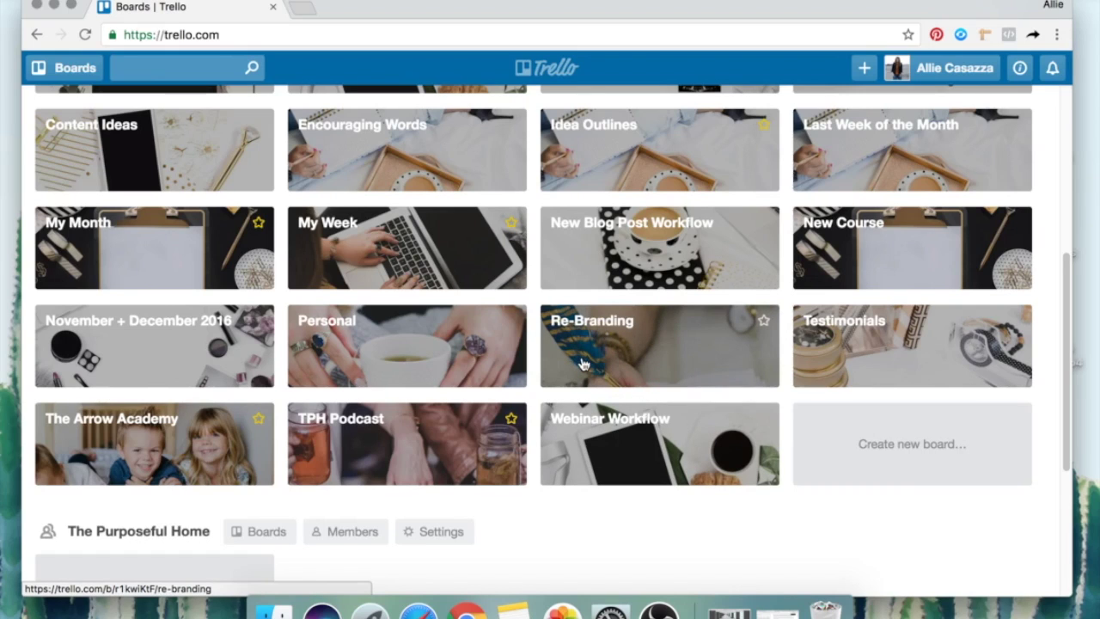
pyautogui.scroll(5, 584, 357)
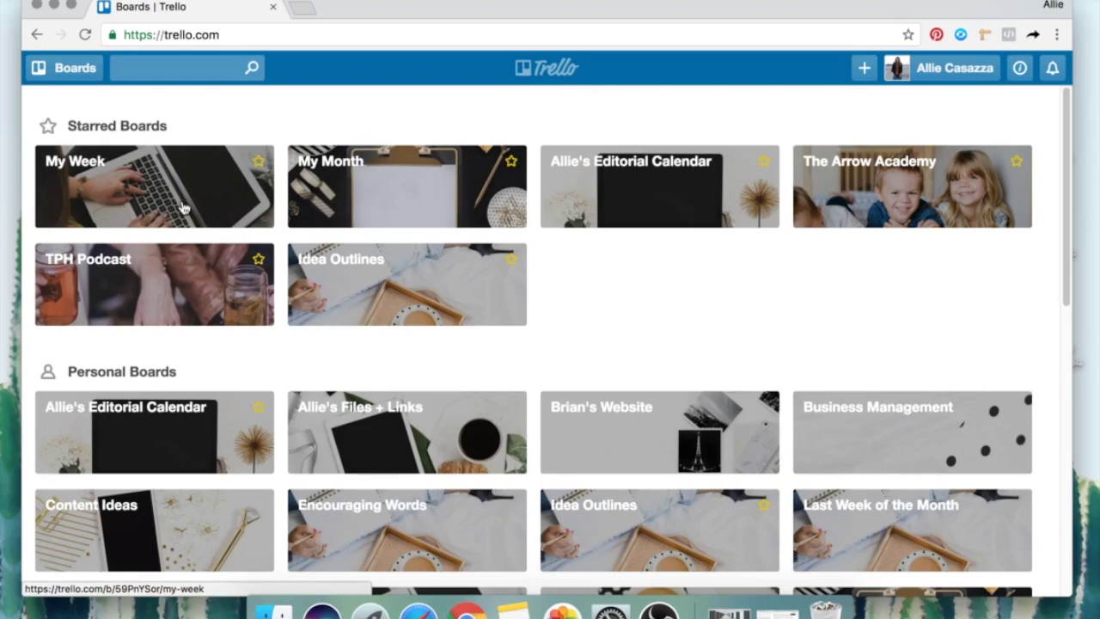
pyautogui.click(389, 181)
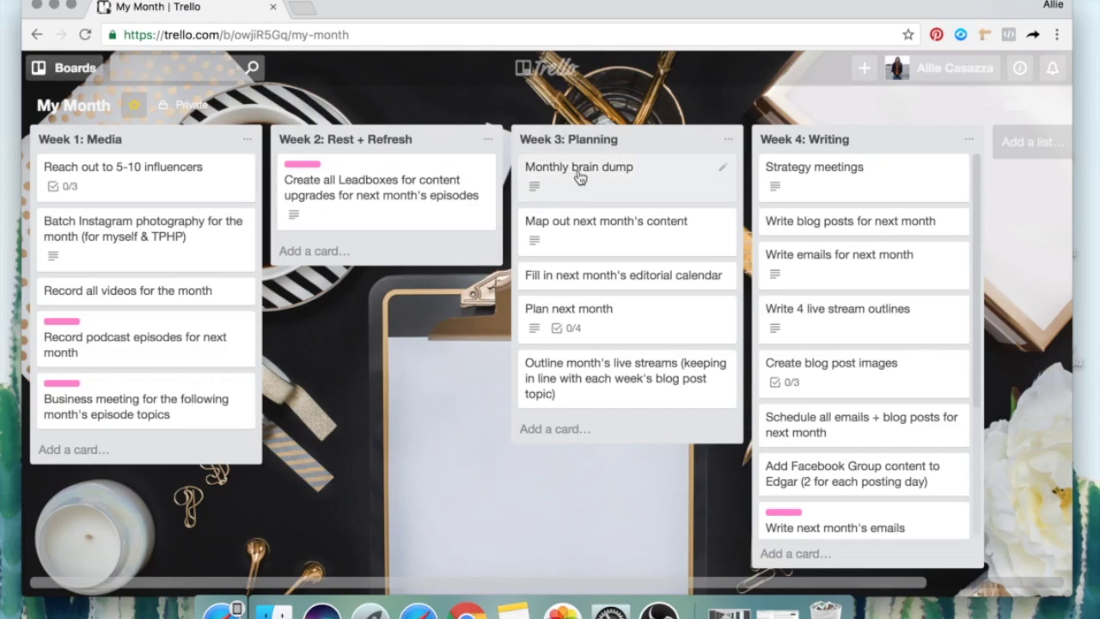
# Read the Monthly brain dump card's description and review the cards in the Week 4: Writing list.
pyautogui.click(646, 178)
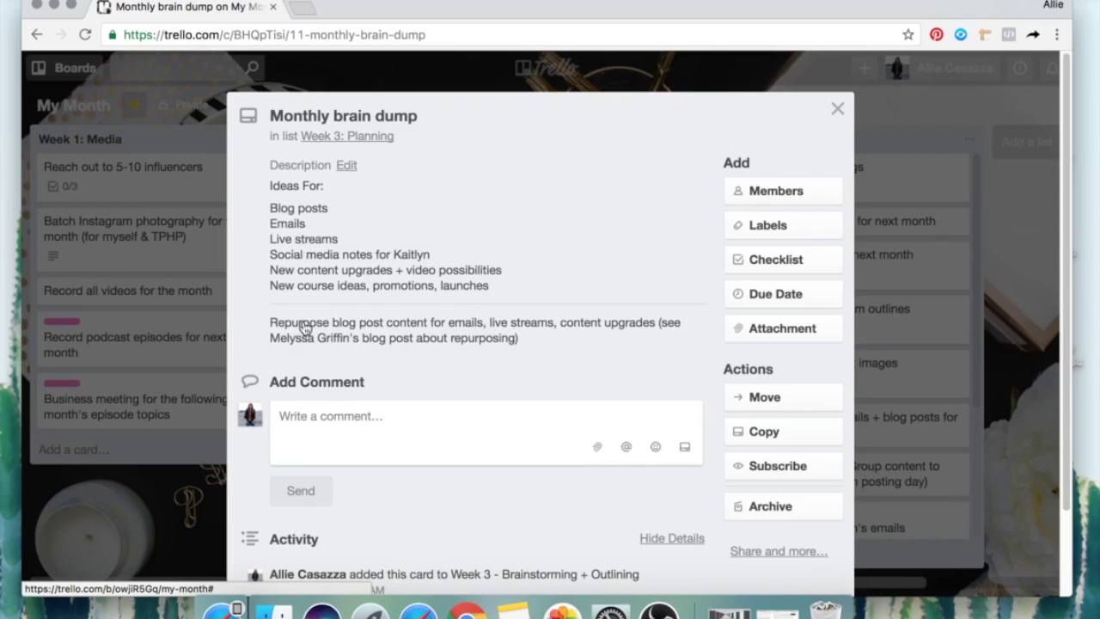
pyautogui.click(175, 514)
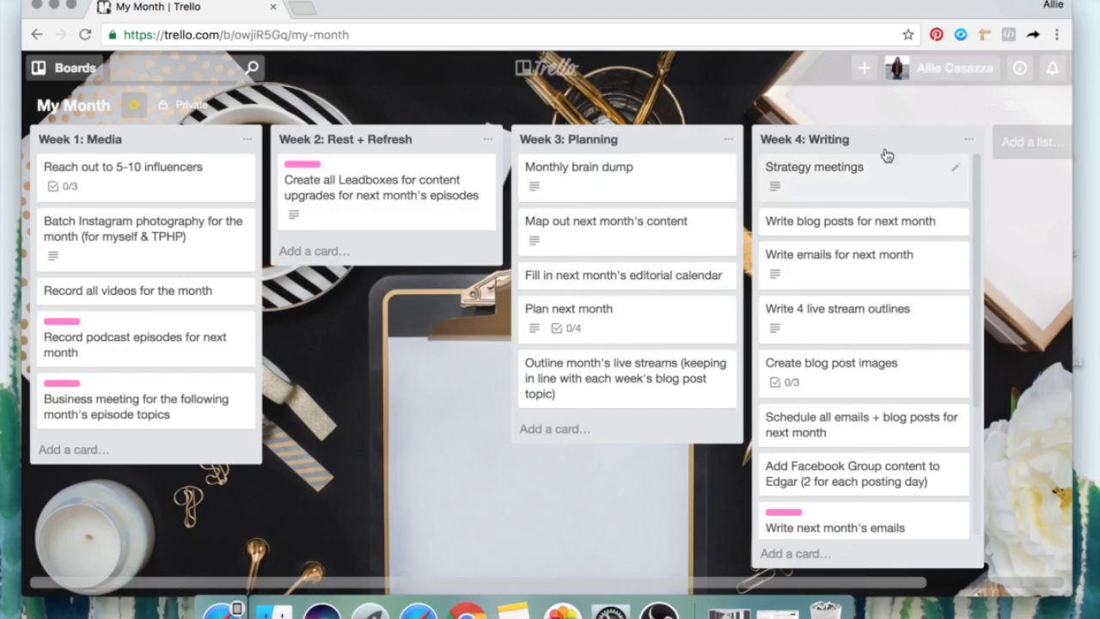
pyautogui.scroll(-5, 877, 310)
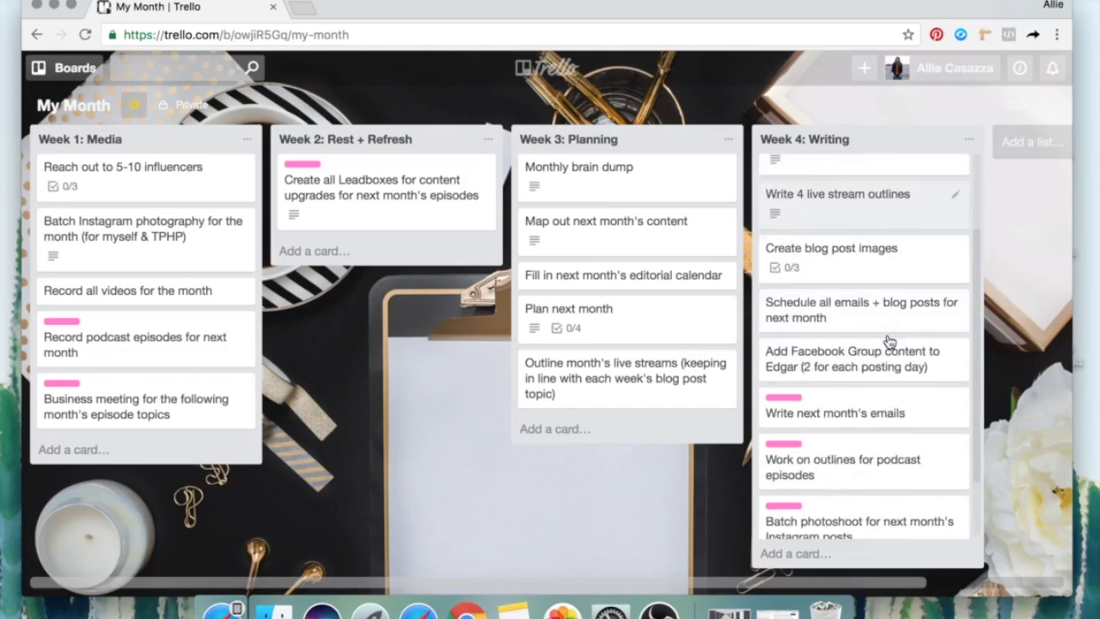
pyautogui.scroll(5, 889, 344)
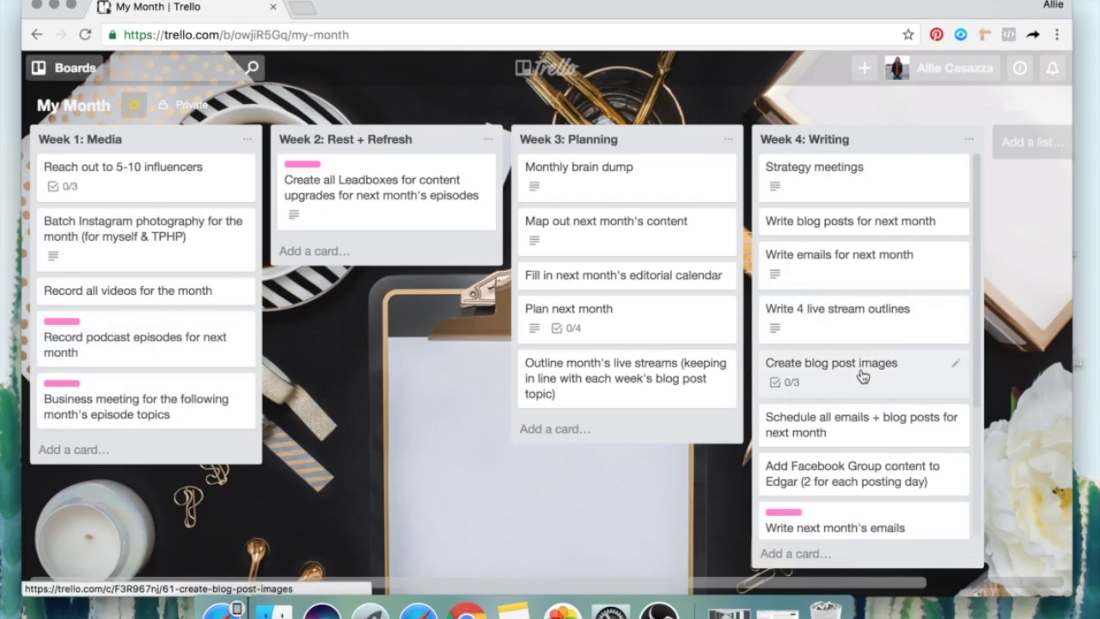
pyautogui.scroll(-3, 864, 379)
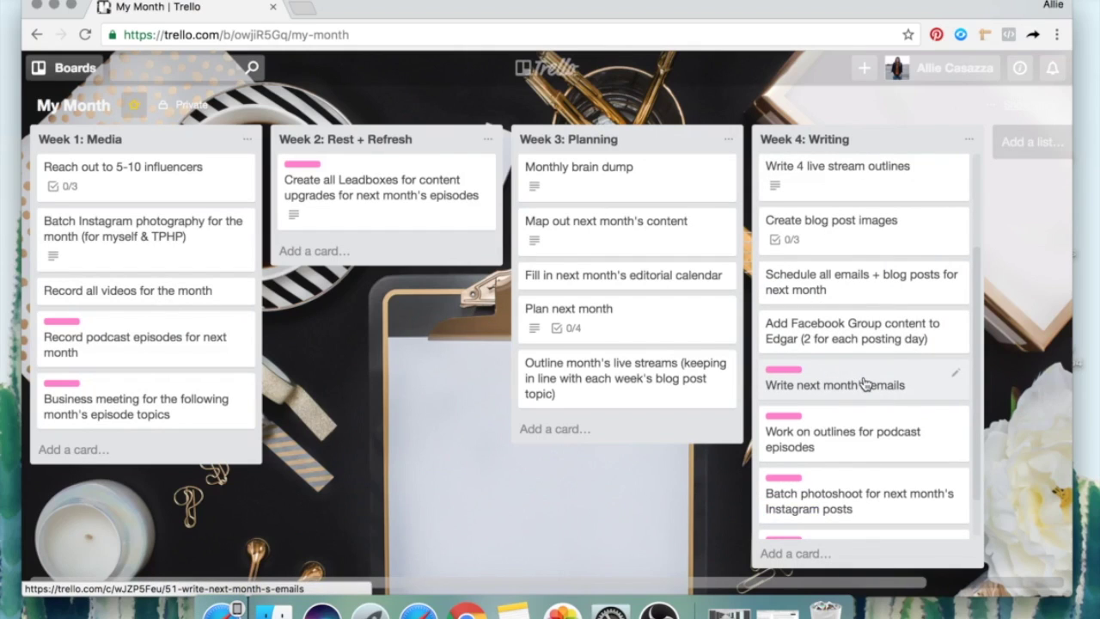
pyautogui.scroll(-1, 864, 384)
pyautogui.scroll(4, 871, 392)
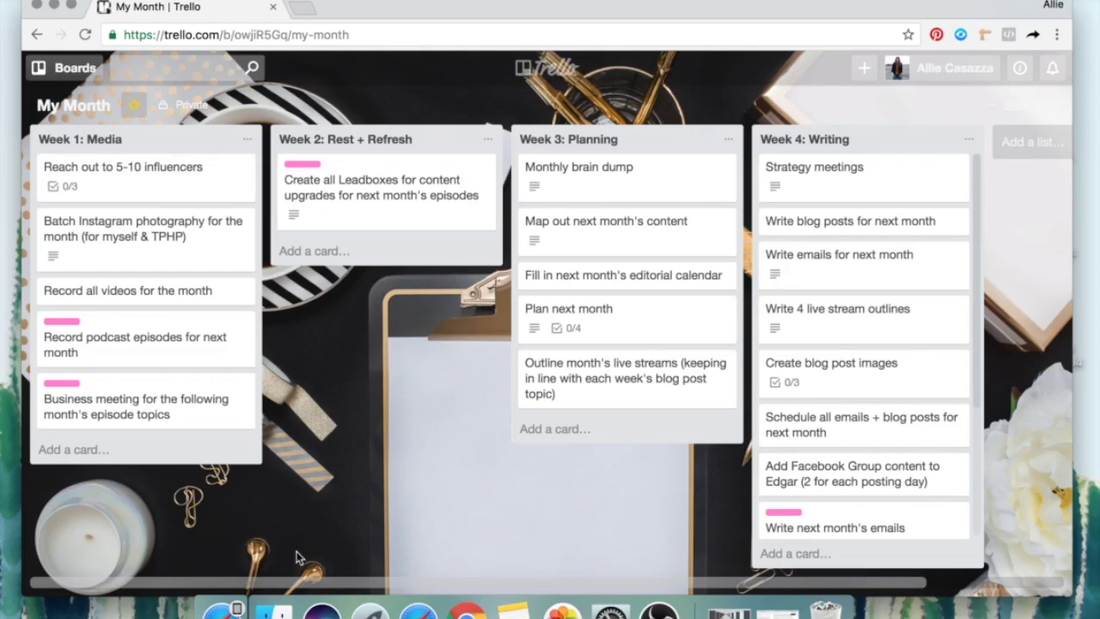
# Glance at the list of boards and reread the Monthly brain dump card in the Week 3: Planning list.
pyautogui.click(73, 69)
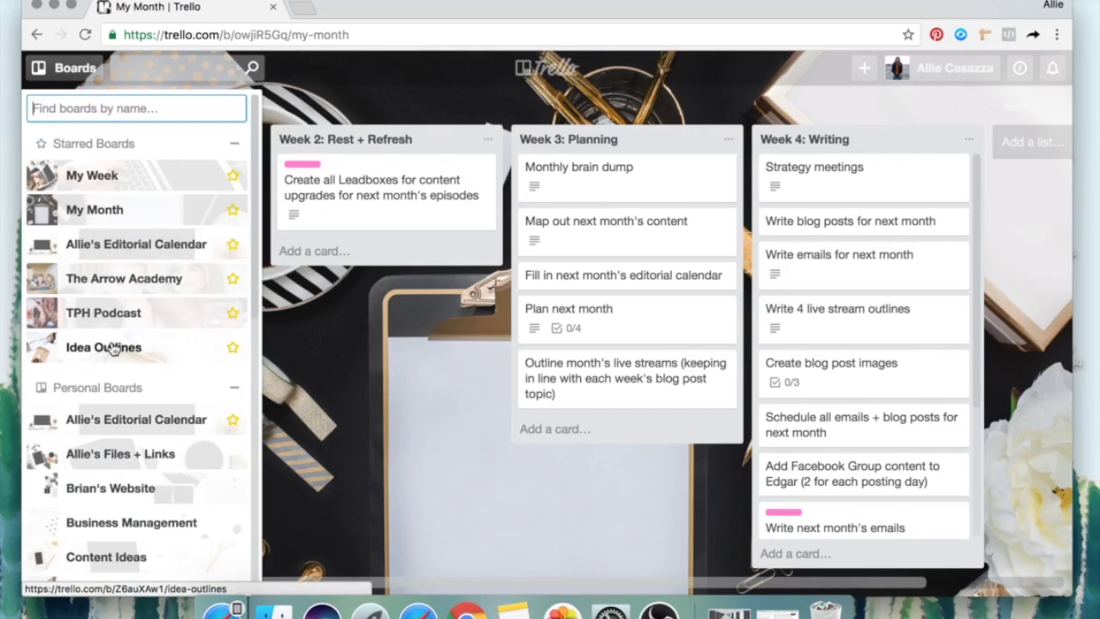
pyautogui.click(403, 88)
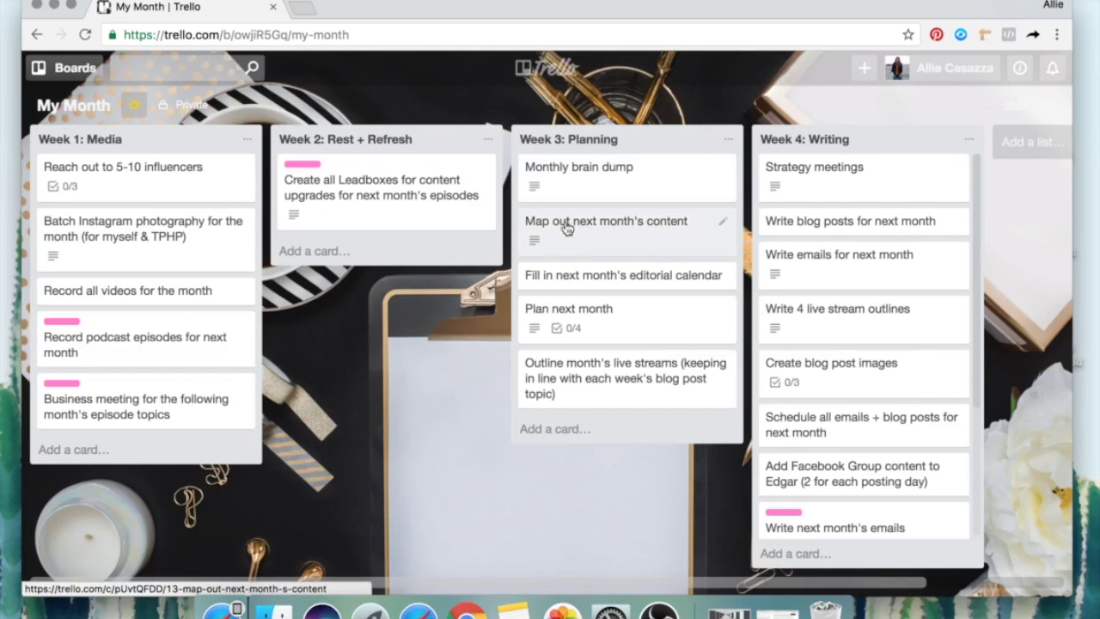
pyautogui.click(614, 176)
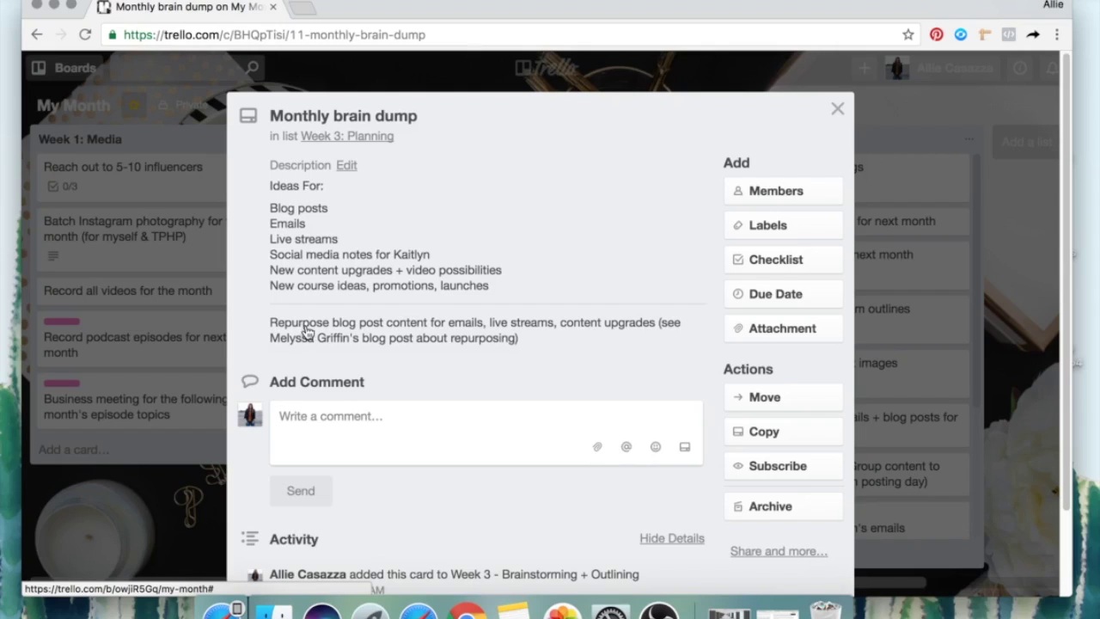
pyautogui.click(189, 509)
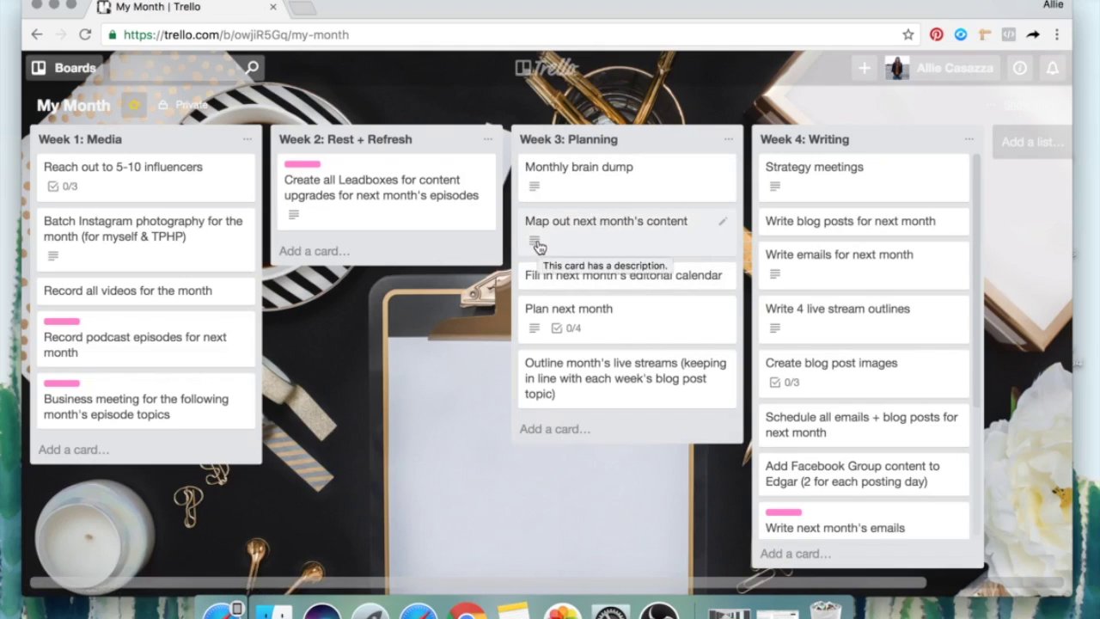
# Add the green label to the "Map out next month's content" card in Week 3: Planning and return to the board.
pyautogui.click(576, 243)
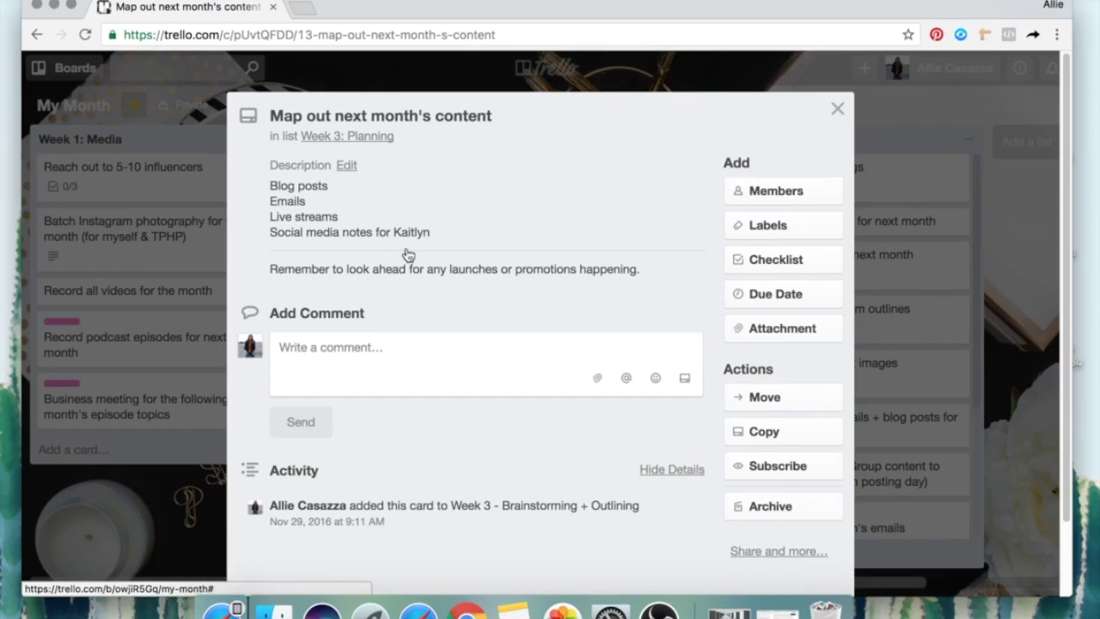
pyautogui.click(785, 230)
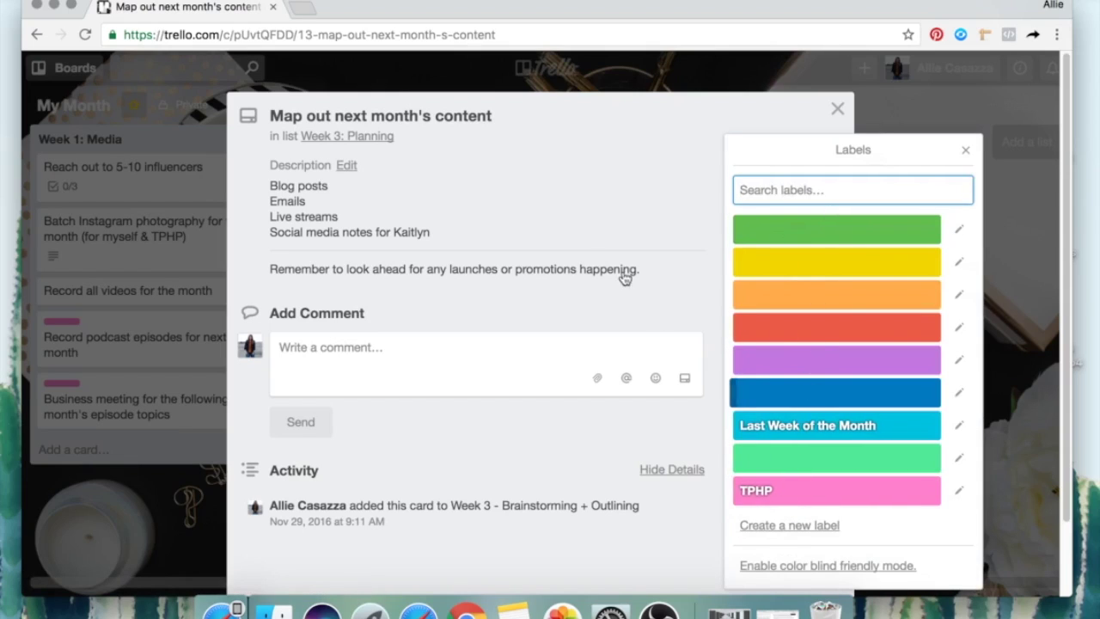
pyautogui.click(794, 235)
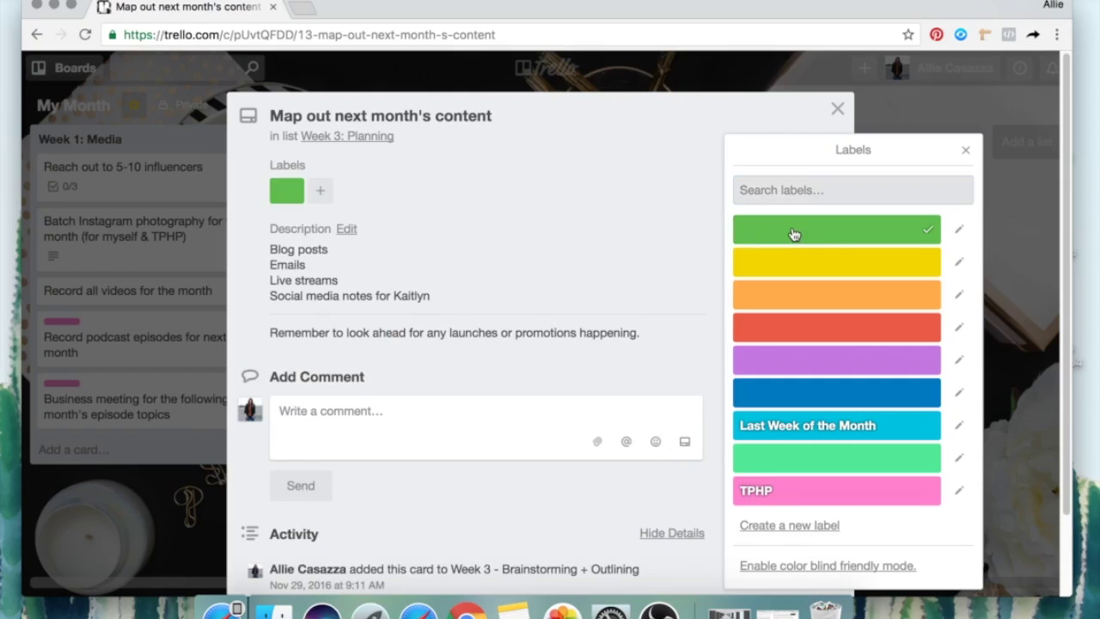
pyautogui.click(158, 506)
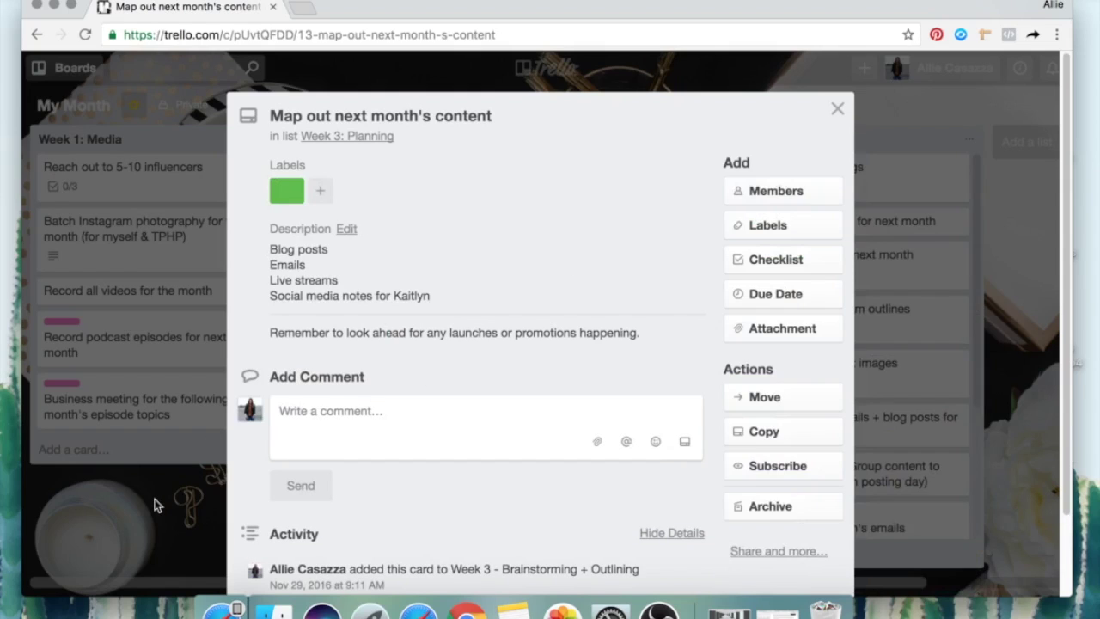
pyautogui.click(158, 506)
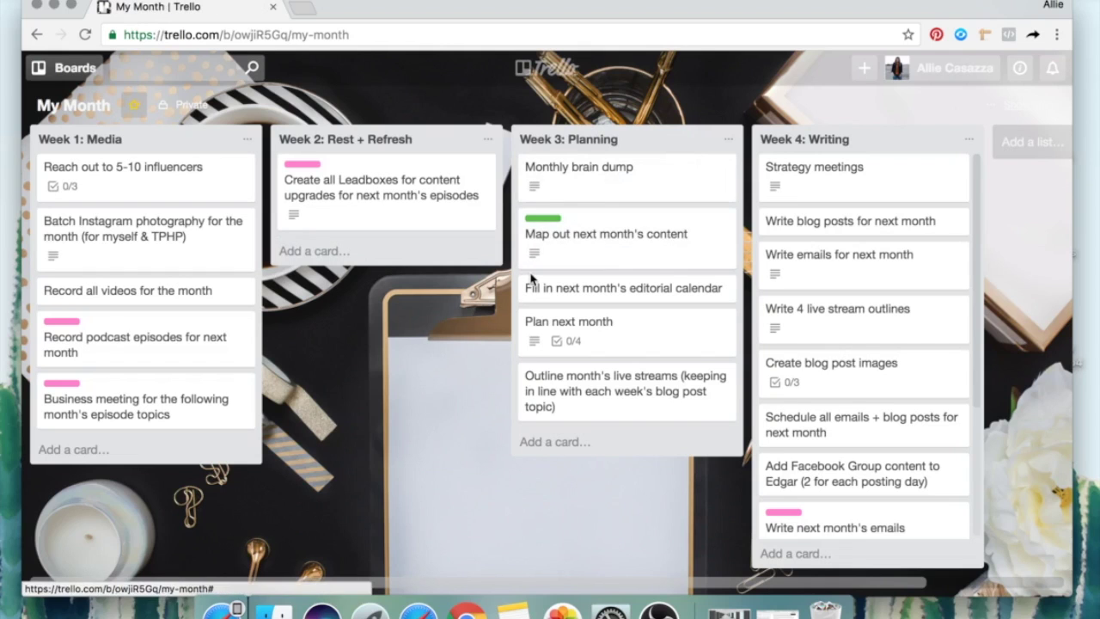
# Remove the green label from the "Map out next month's content" card, leaving its description unedited.
pyautogui.click(632, 244)
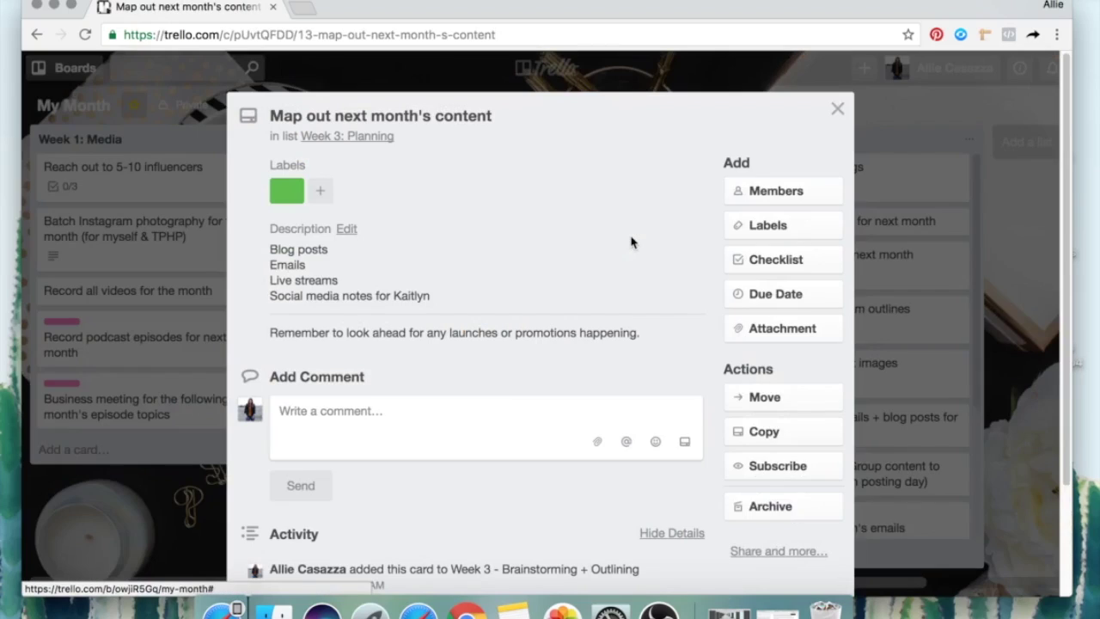
pyautogui.click(773, 228)
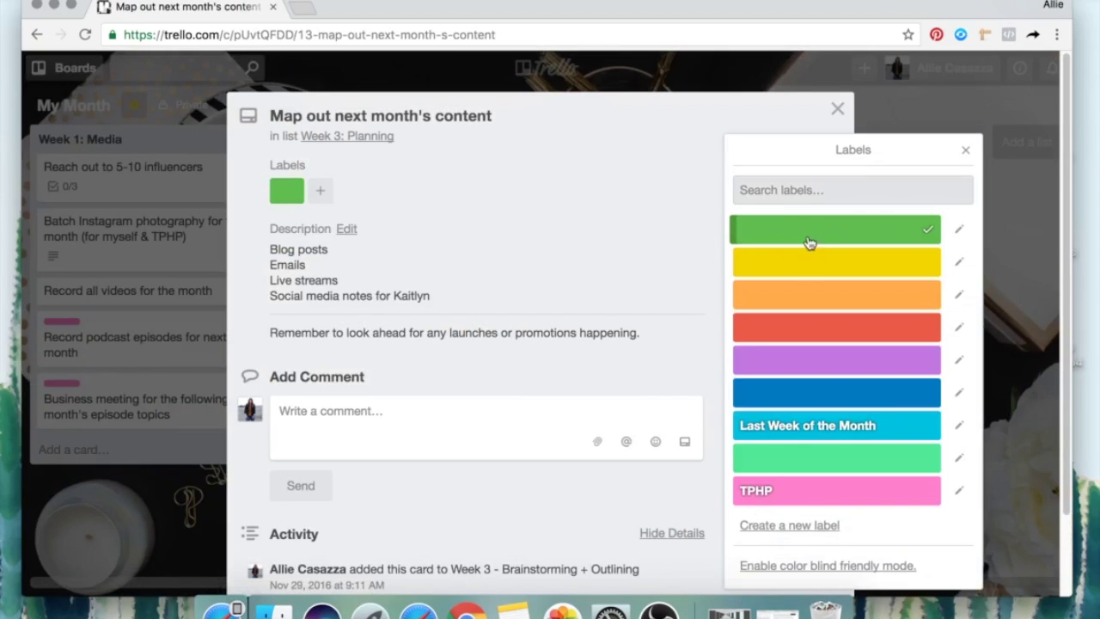
pyautogui.click(810, 237)
pyautogui.click(656, 269)
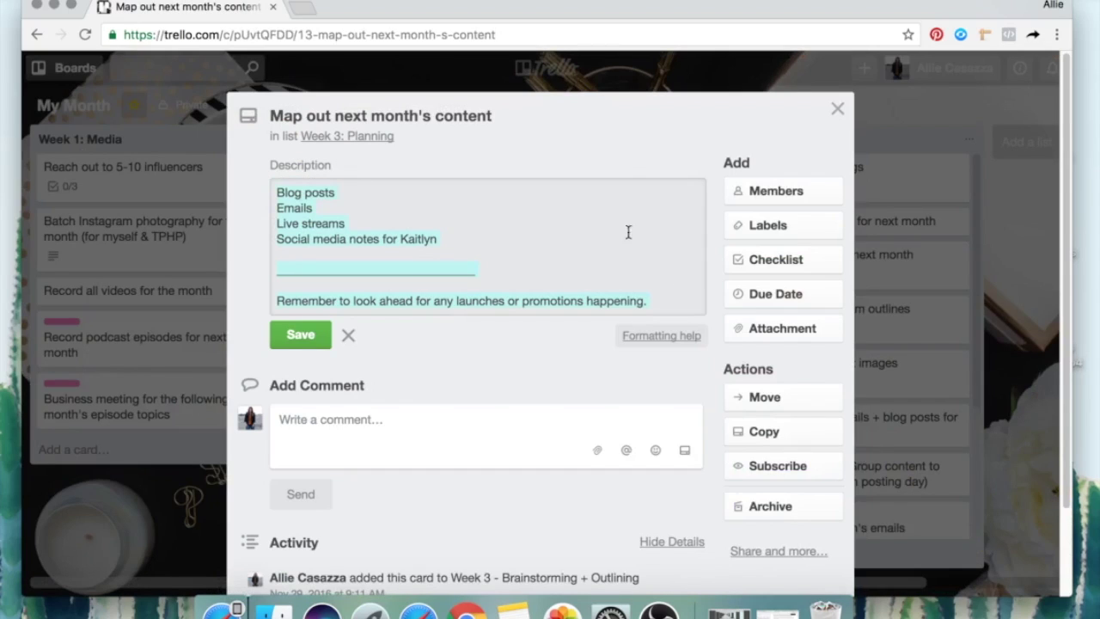
pyautogui.click(300, 335)
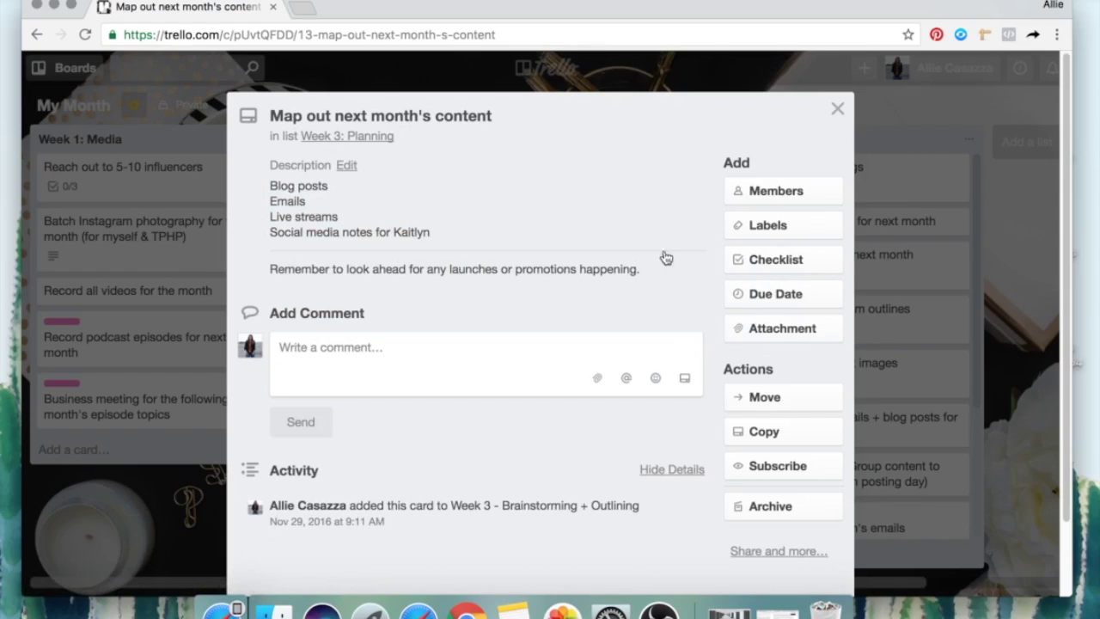
# Add a checklist titled "To Do" to the "Map out next month's content" card.
pyautogui.click(796, 267)
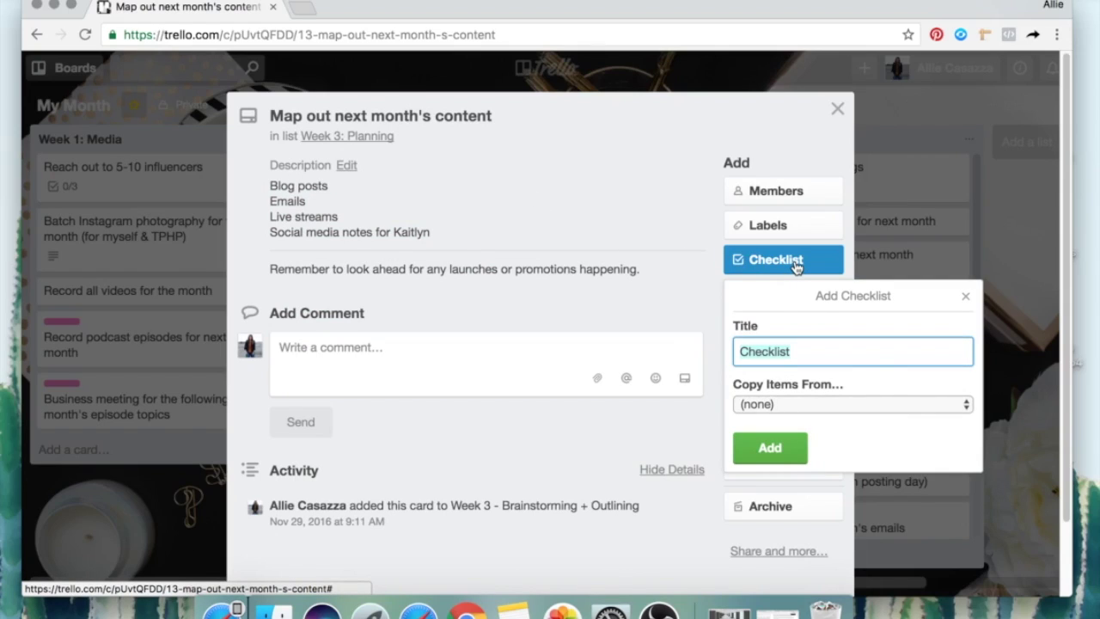
pyautogui.write('To ')
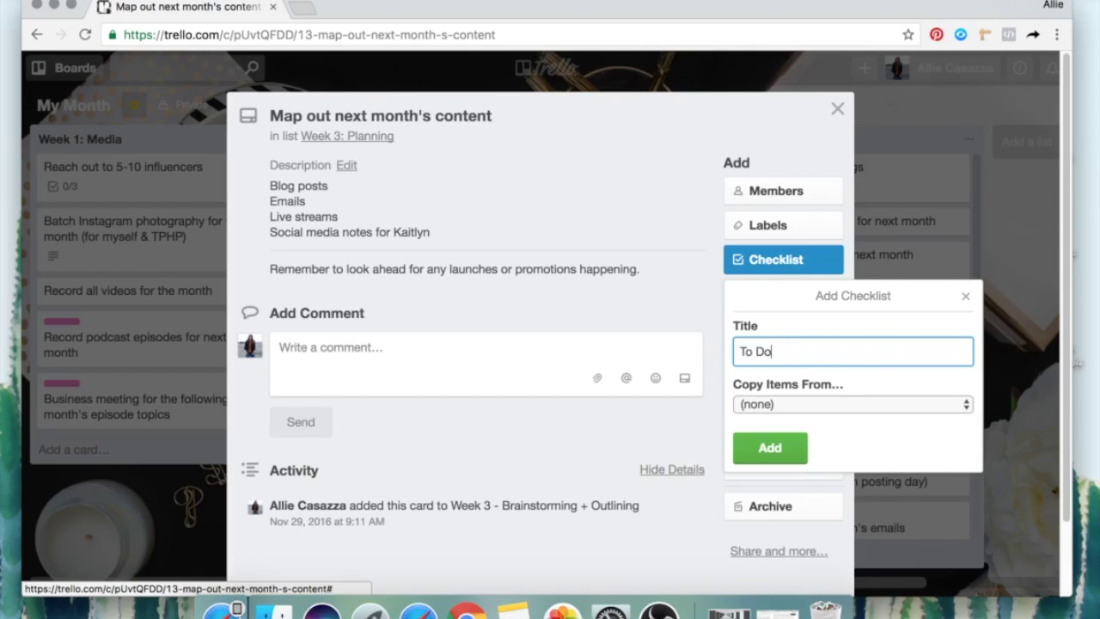
pyautogui.write('Do')
pyautogui.click(770, 448)
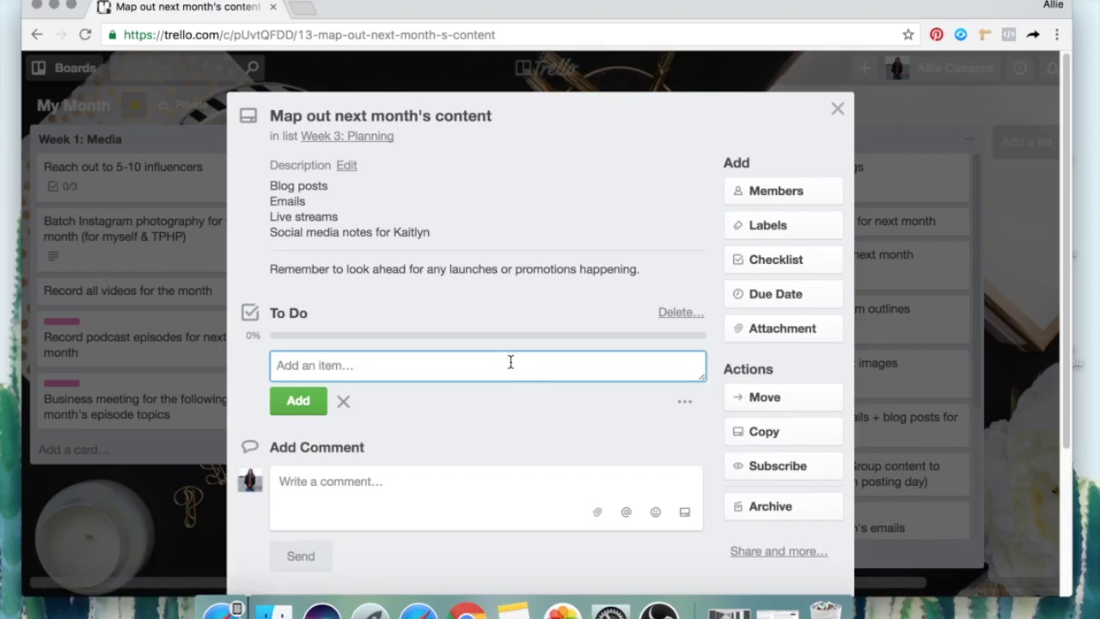
# Add the items "sfjsfjsf", "sfkjfkskfs" and "dfjsjfs" to the To Do checklist, and move "dfjsjfs" to the first place.
pyautogui.write('sfjsfjsf')
pyautogui.press('Return')
pyautogui.write('sfkjfkskfs')
pyautogui.press('Return')
pyautogui.write('dfjsjfs')
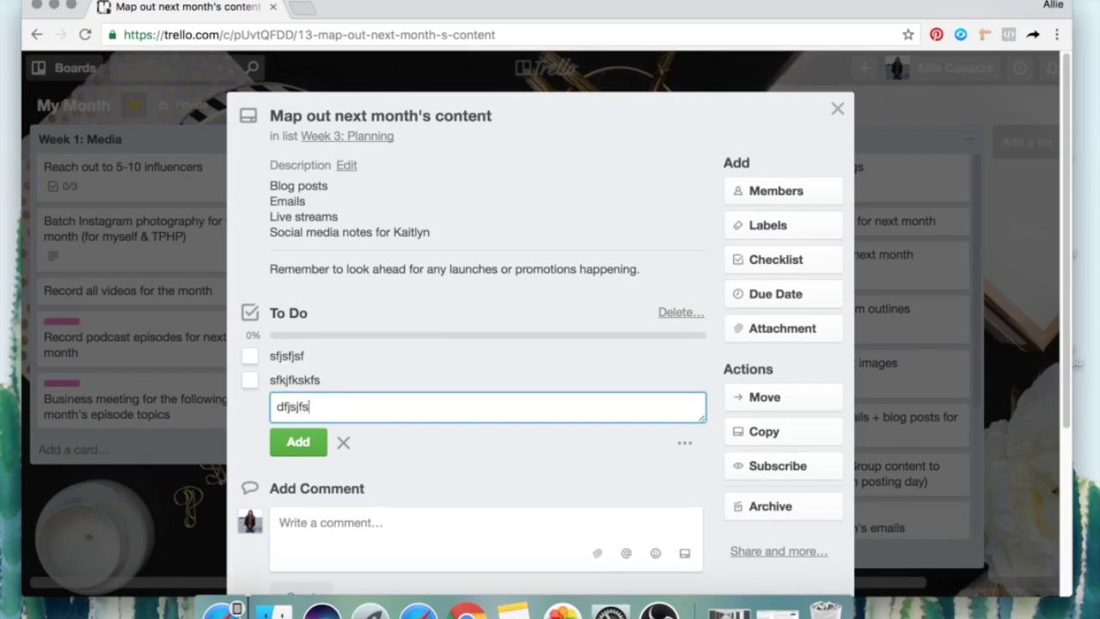
pyautogui.press('Return')
pyautogui.click(344, 465)
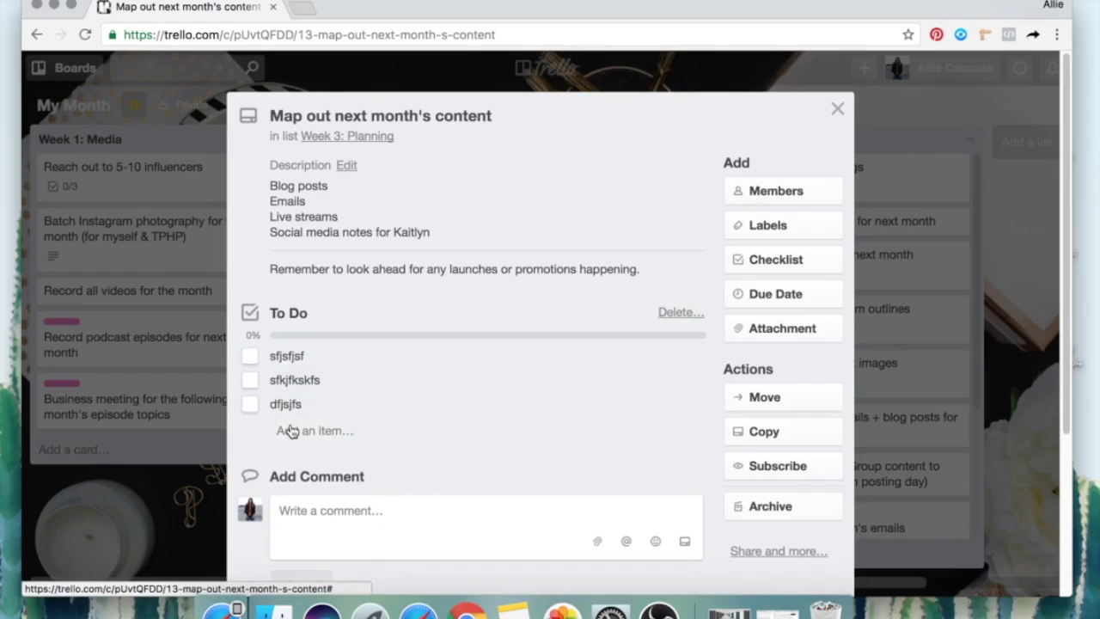
pyautogui.moveTo(285, 408); pyautogui.dragTo(295, 354)
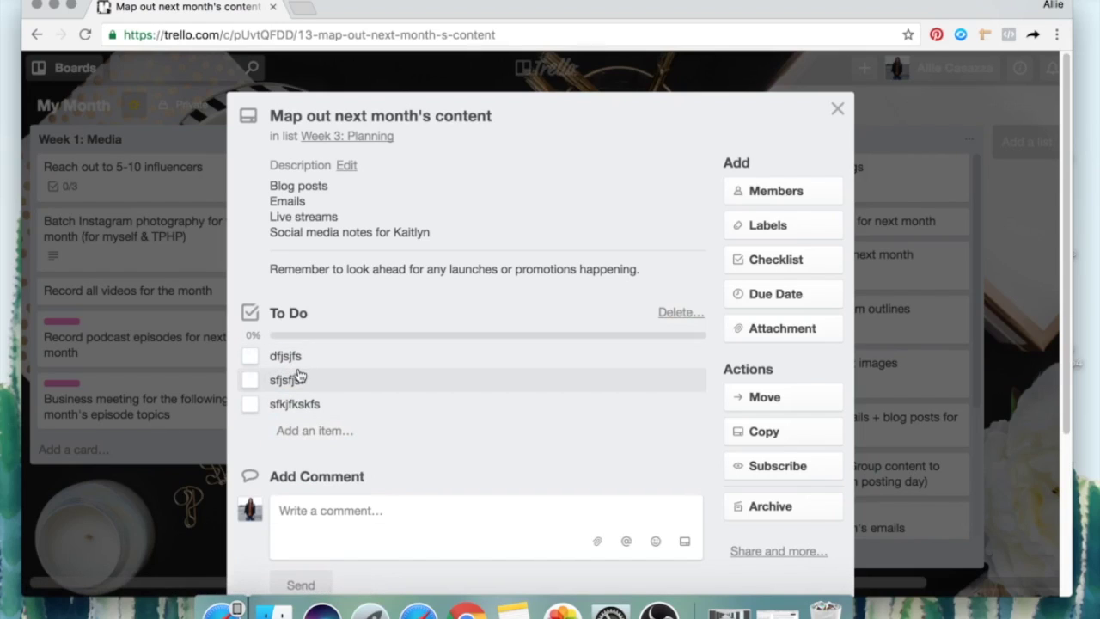
# Delete the To Do checklist from the "Map out next month's content" card and close the card.
pyautogui.click(687, 313)
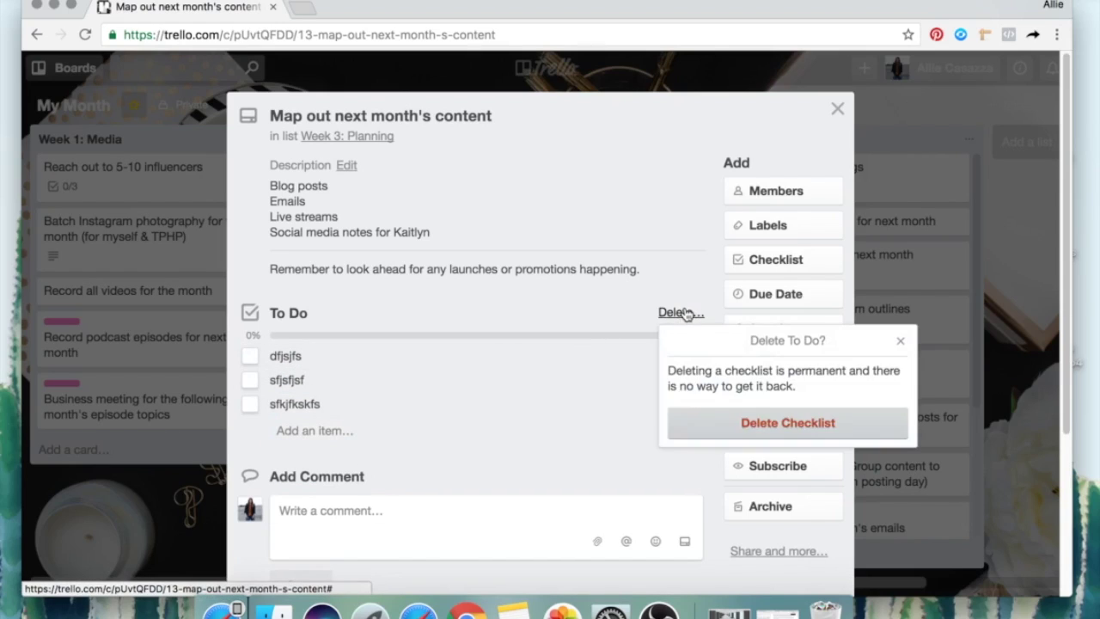
pyautogui.click(748, 424)
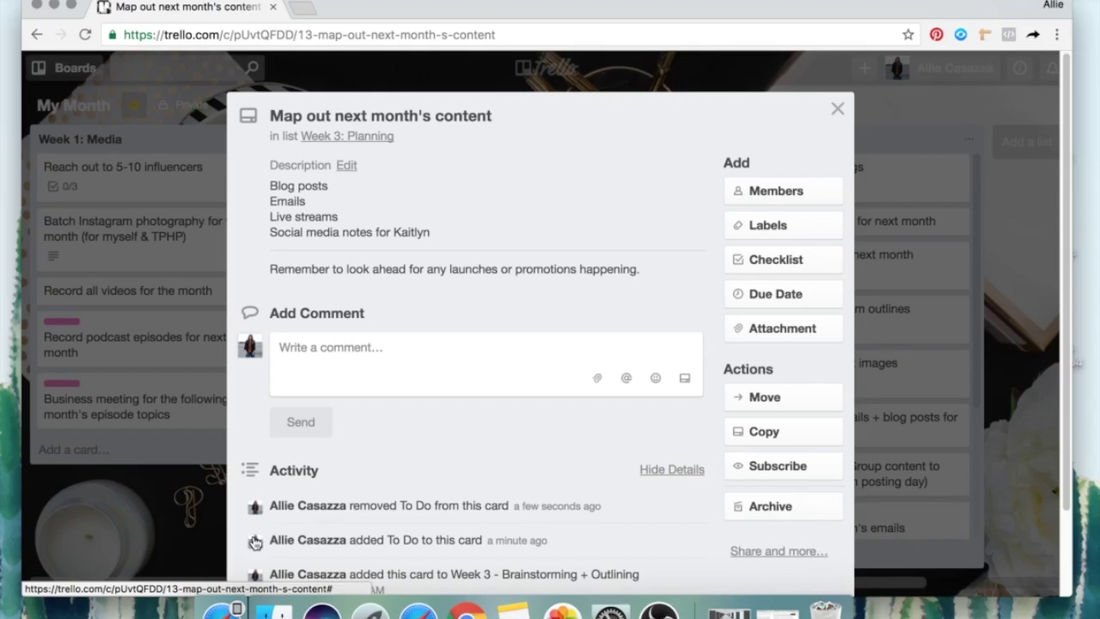
pyautogui.click(191, 512)
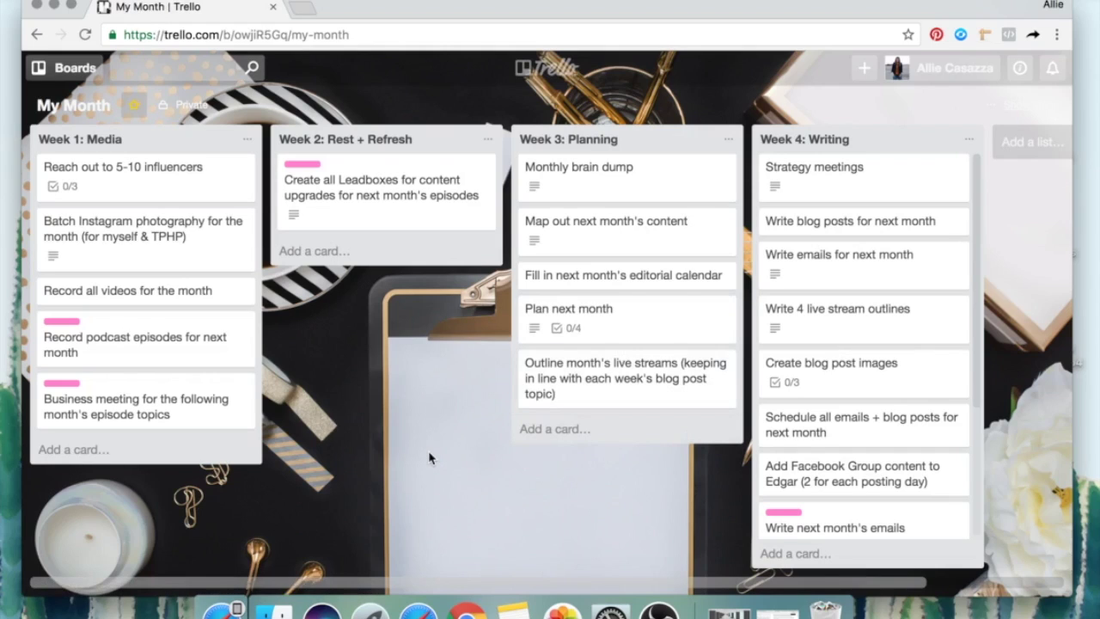
# Switch from the My Month board to the starred My Week board.
pyautogui.click(62, 68)
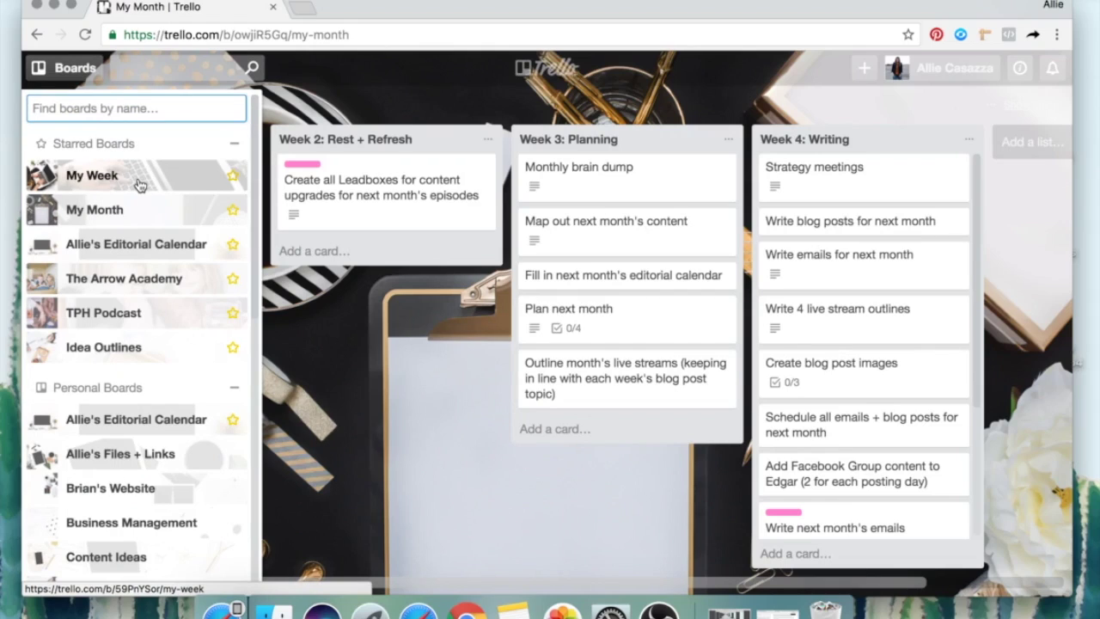
pyautogui.click(346, 319)
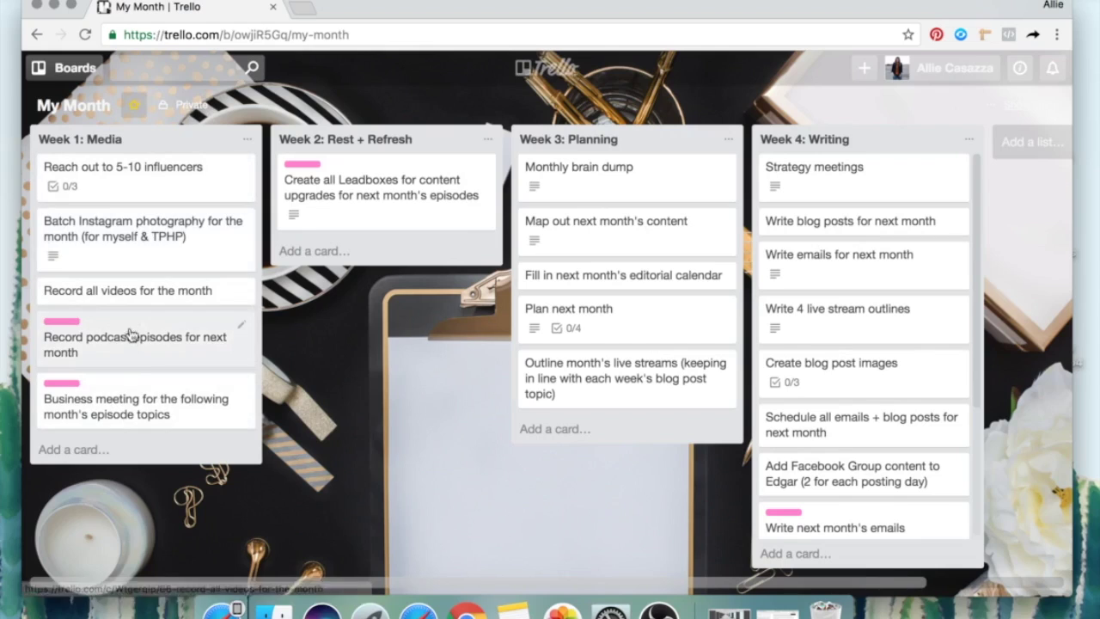
pyautogui.click(71, 75)
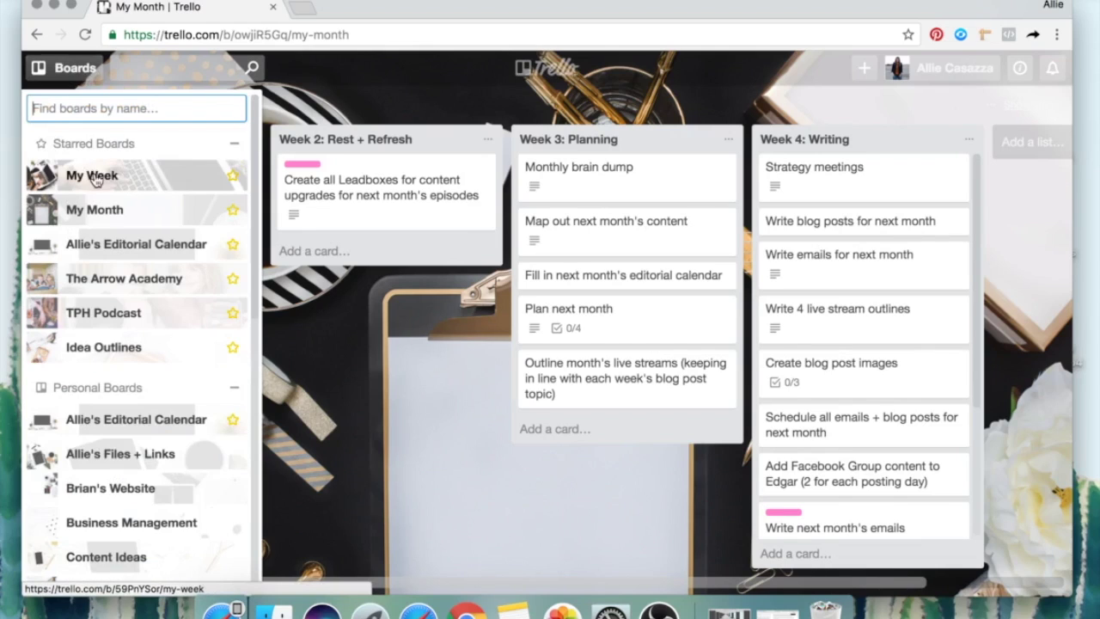
pyautogui.click(93, 175)
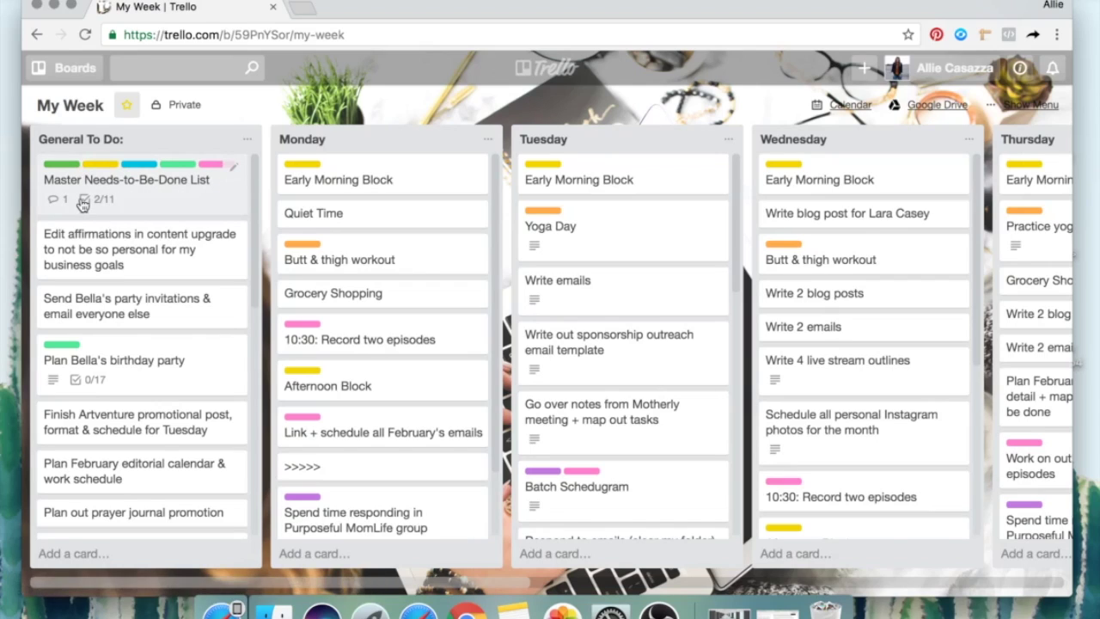
# Open the "Master Needs-to-Be-Done List" card in General To Do, read through its This Week checklist, and close the card.
pyautogui.click(200, 203)
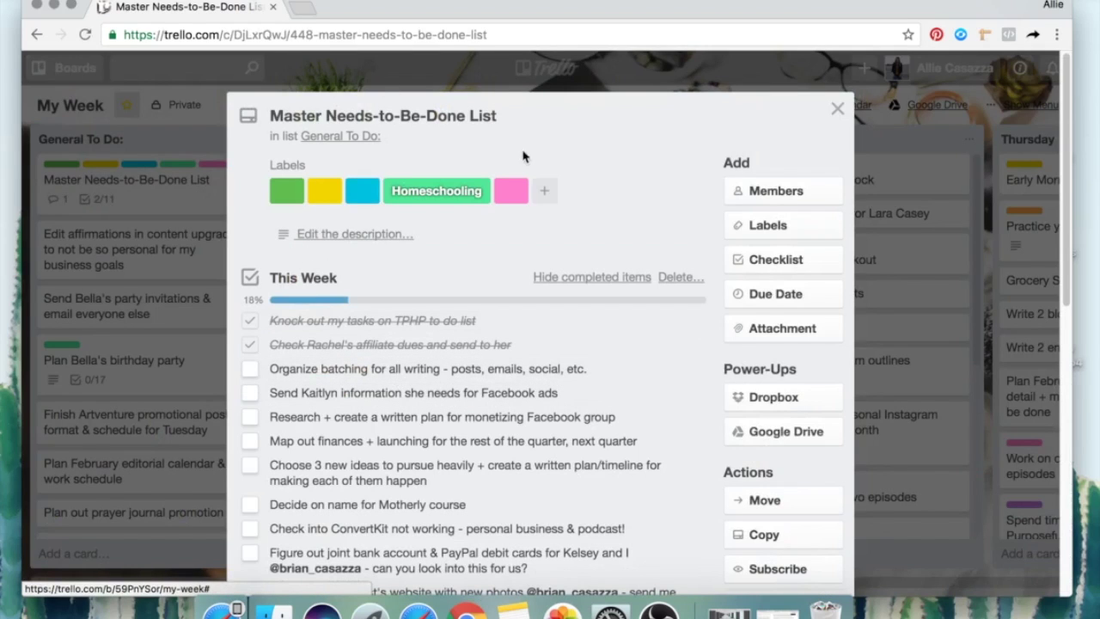
pyautogui.scroll(-3, 370, 214)
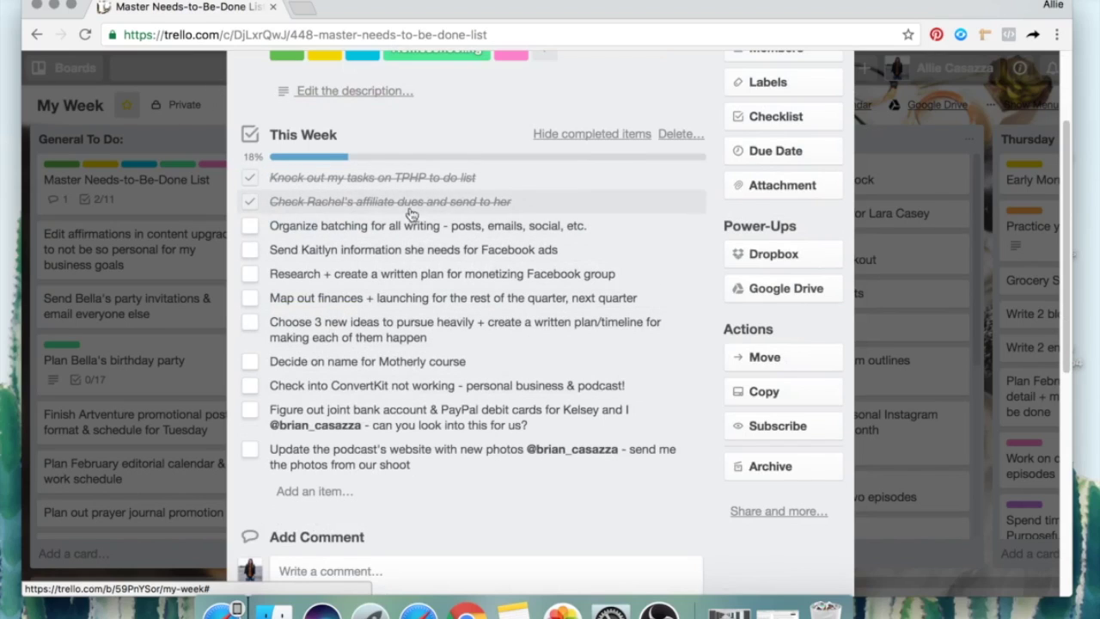
pyautogui.click(204, 95)
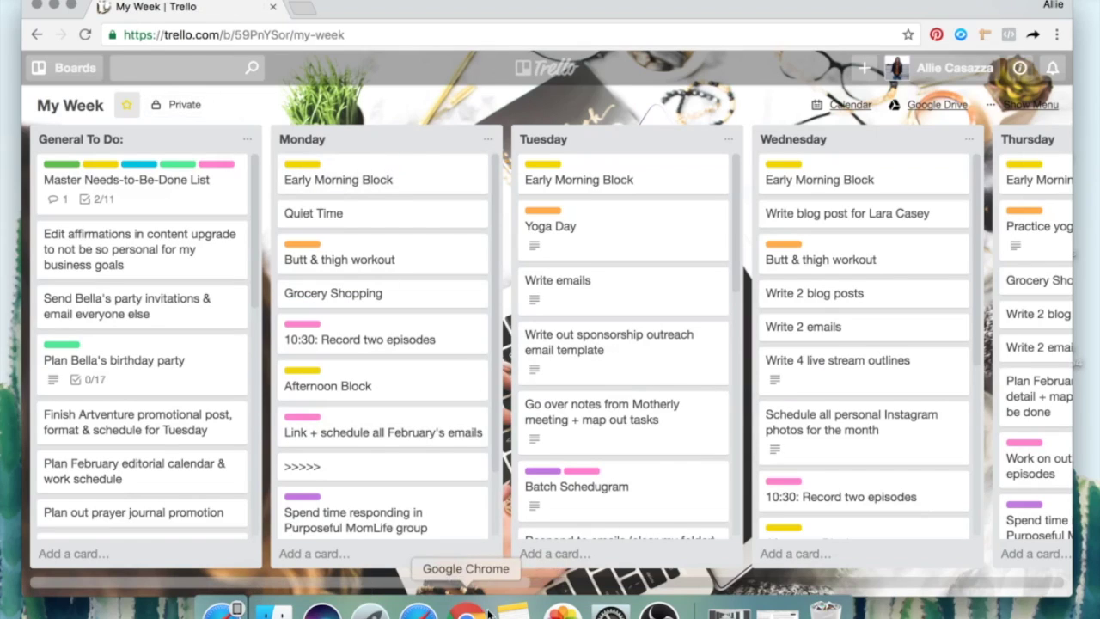
# Look across the My Week board's day lists through Sunday and return to the start of the week.
pyautogui.hscroll(10, 488, 588)
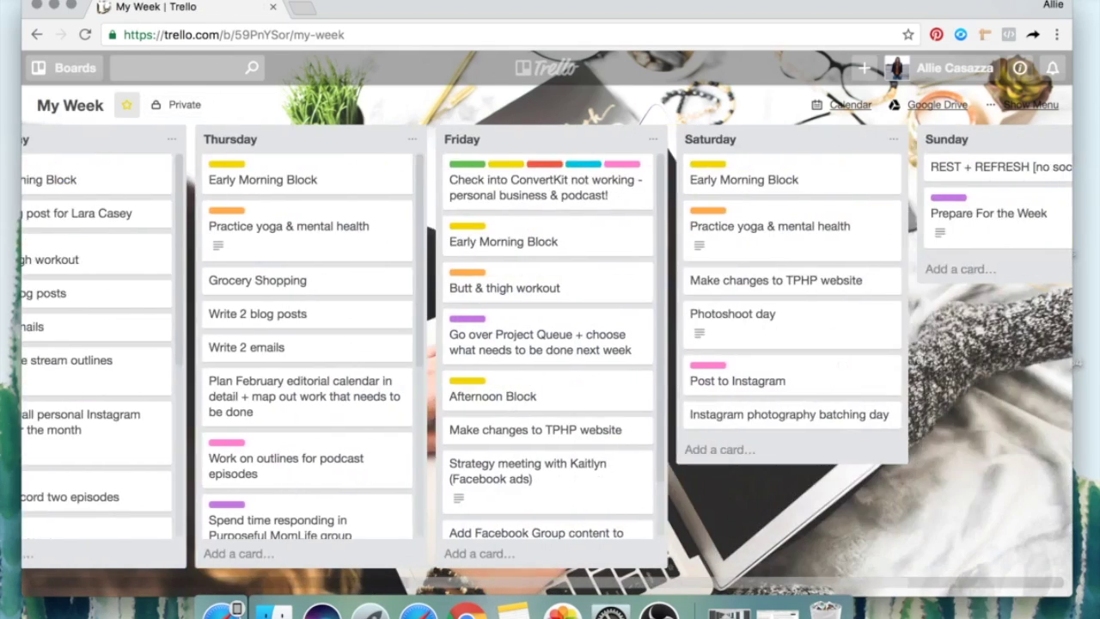
pyautogui.hscroll(-10, 516, 588)
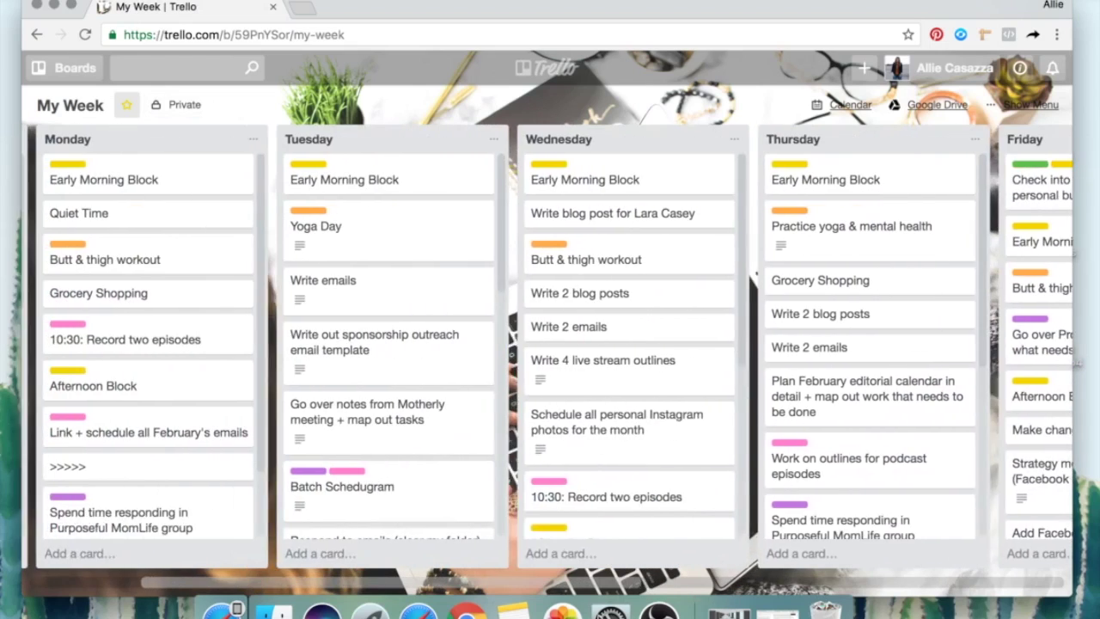
pyautogui.hscroll(-2, 539, 602)
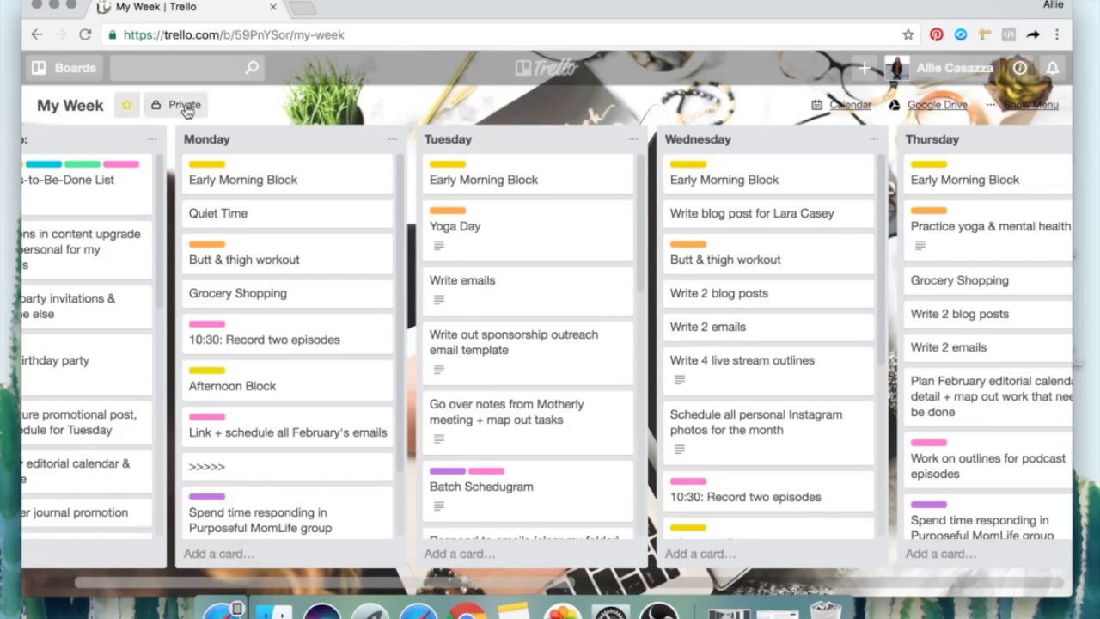
# Switch to the My Month board and look through the cards in the Week 4: Writing list.
pyautogui.click(66, 77)
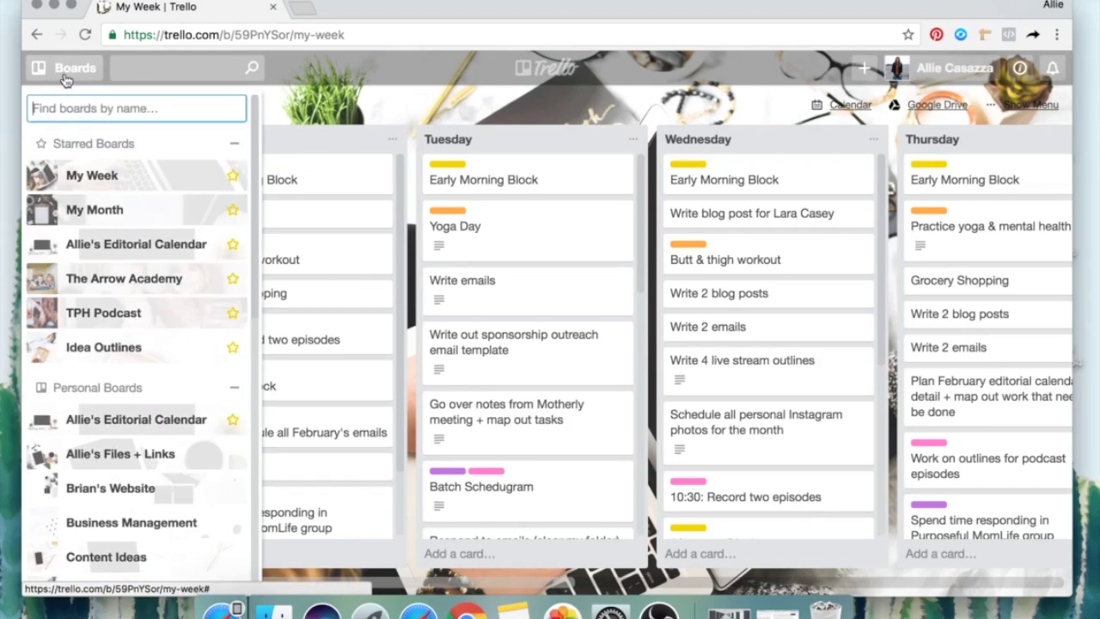
pyautogui.click(125, 223)
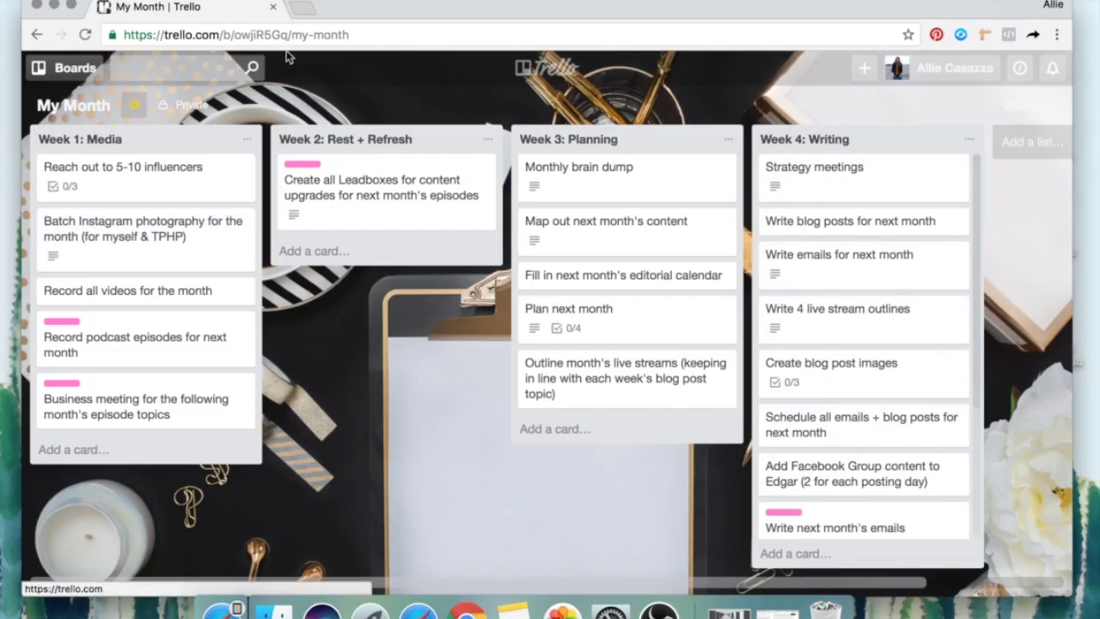
pyautogui.scroll(-4, 877, 418)
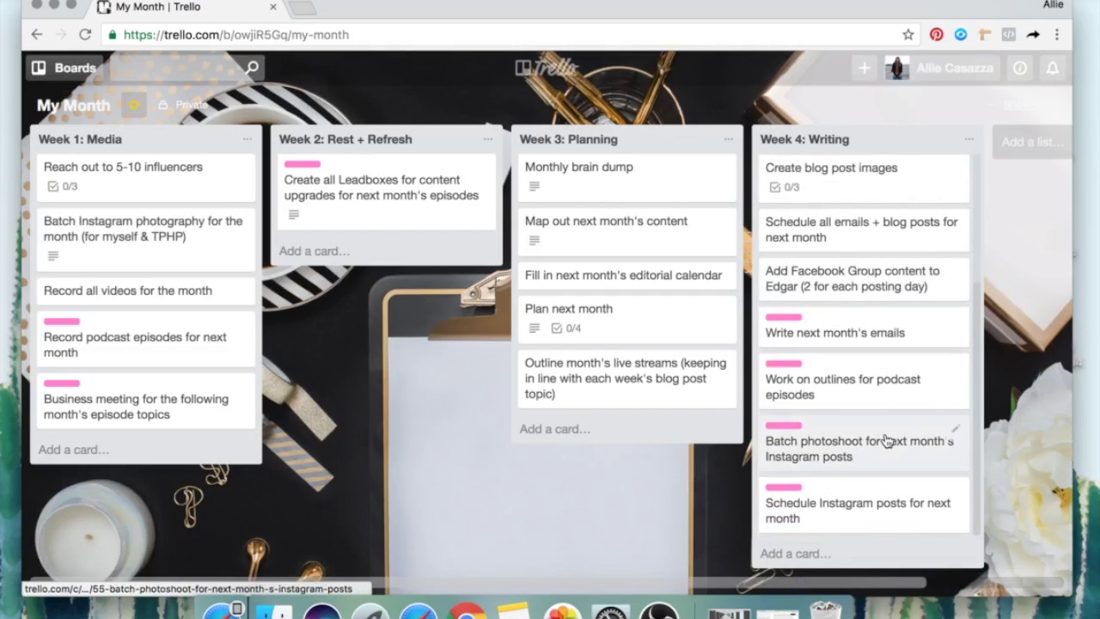
# Return to the My Week board and archive the Grocery Shopping card from the Monday list.
pyautogui.click(74, 75)
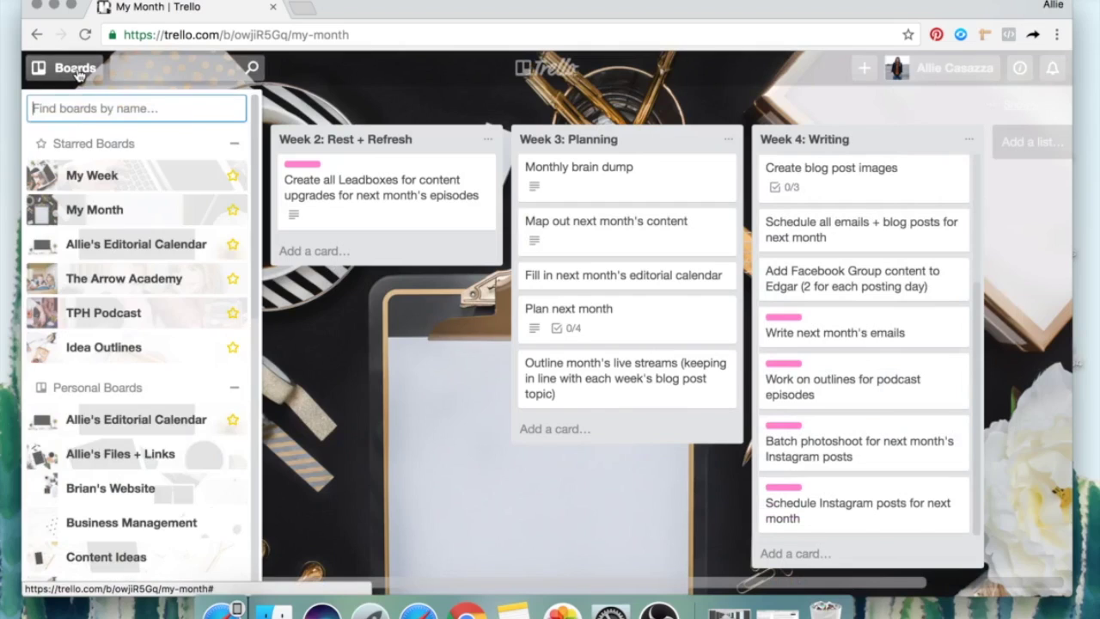
pyautogui.click(91, 188)
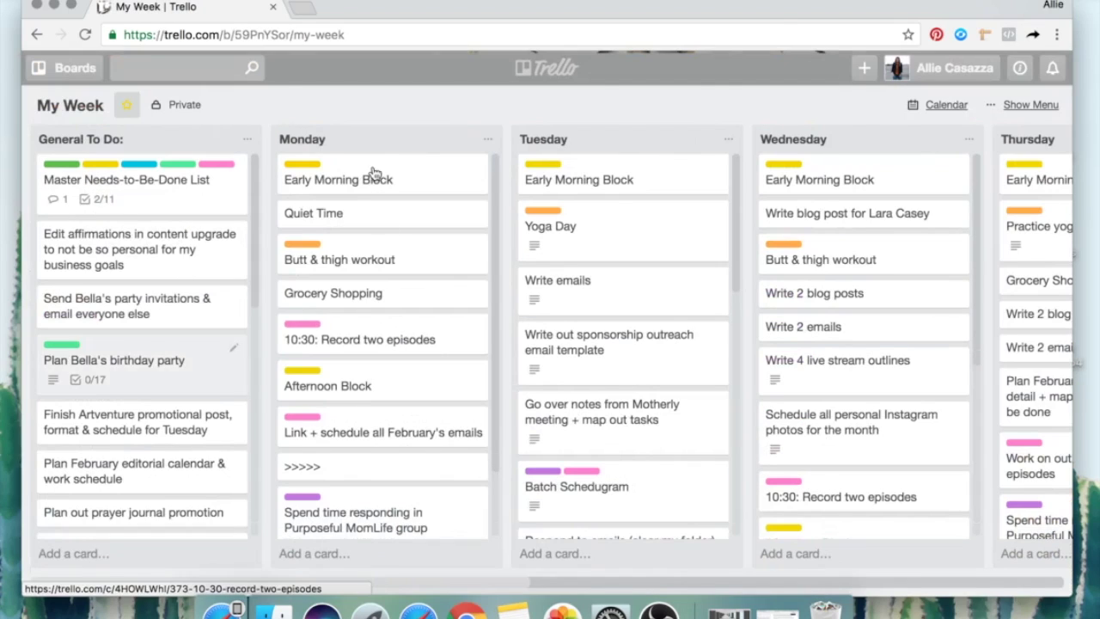
pyautogui.click(388, 296)
pyautogui.scroll(-1, 794, 545)
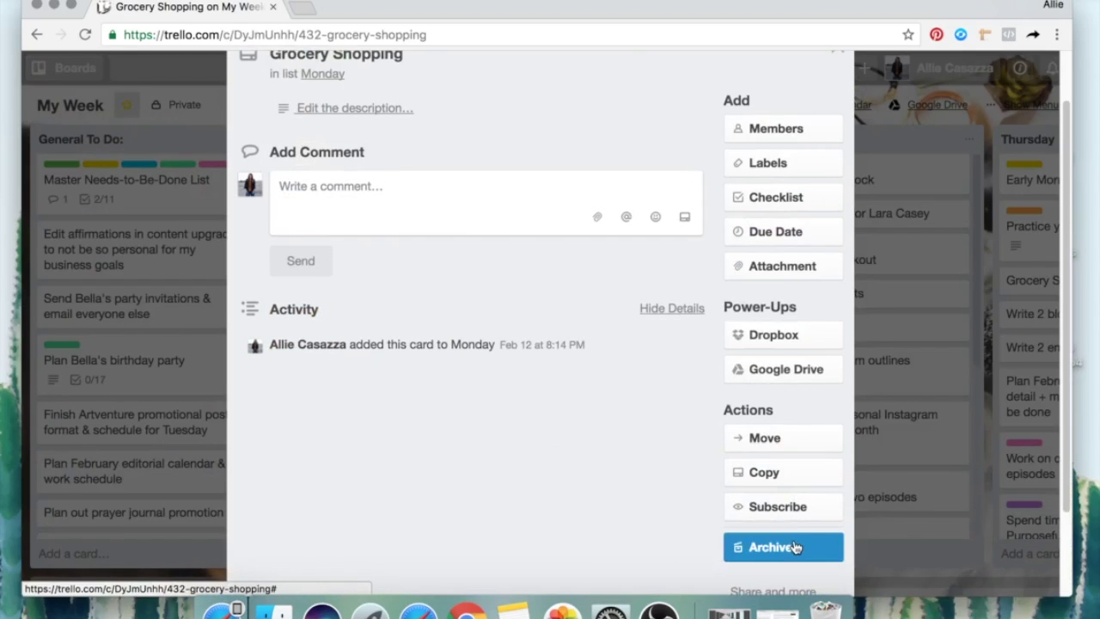
pyautogui.click(789, 546)
pyautogui.click(890, 572)
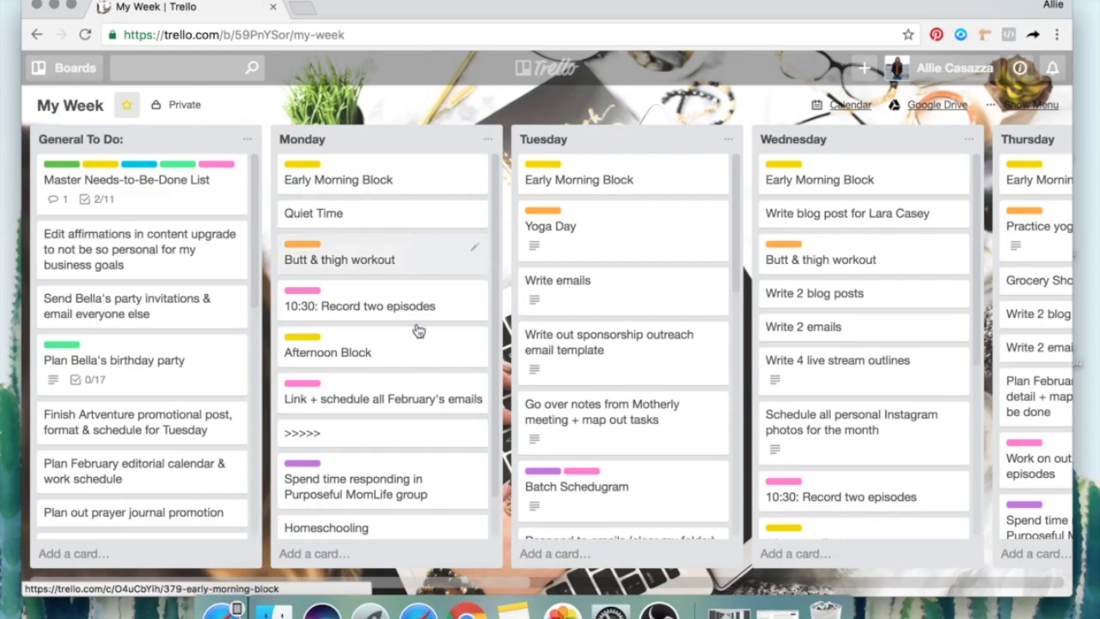
# Move Monday's "10:30: Record two episodes" card between "Afternoon Block" and "Link + schedule all February's emails".
pyautogui.moveTo(376, 309); pyautogui.dragTo(376, 401)
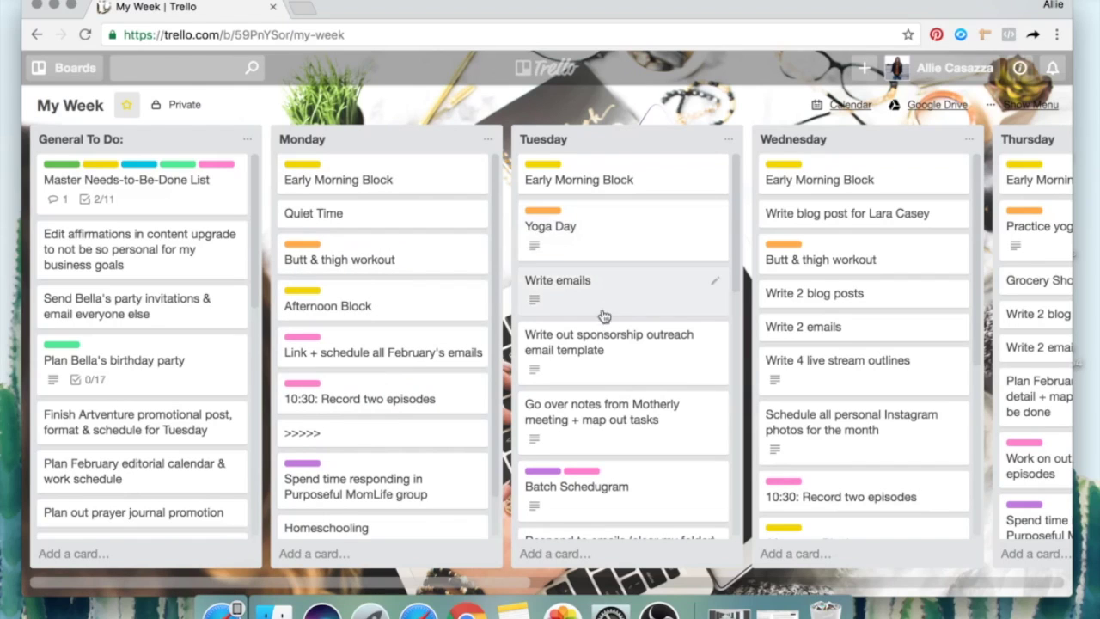
pyautogui.moveTo(497, 583); pyautogui.dragTo(572, 519)
pyautogui.hscroll(-5, 573, 519)
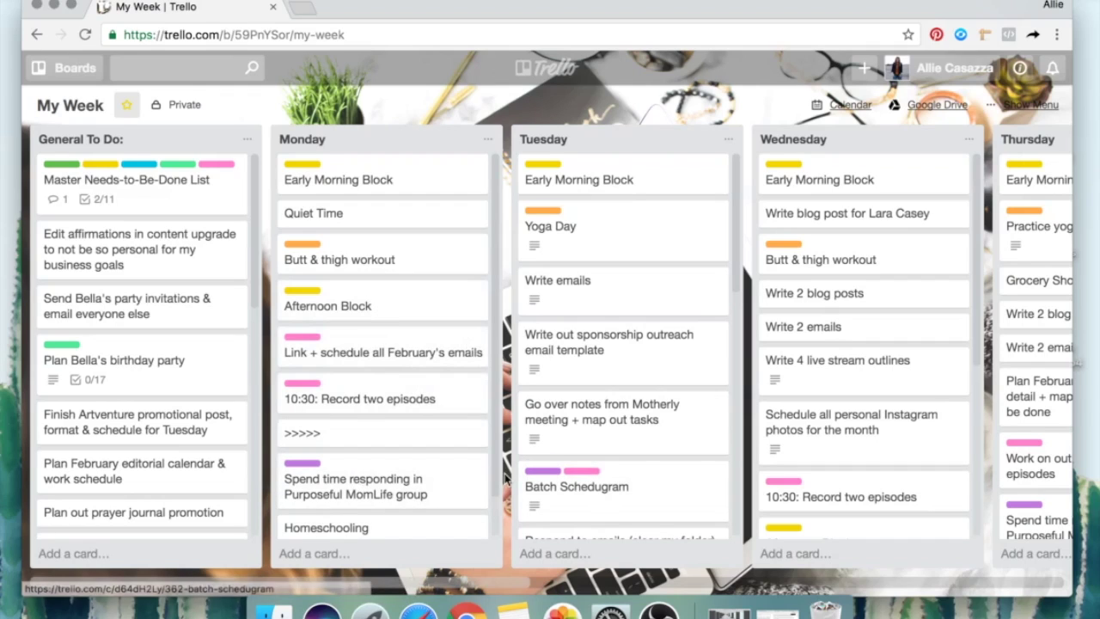
pyautogui.moveTo(418, 387); pyautogui.dragTo(409, 357)
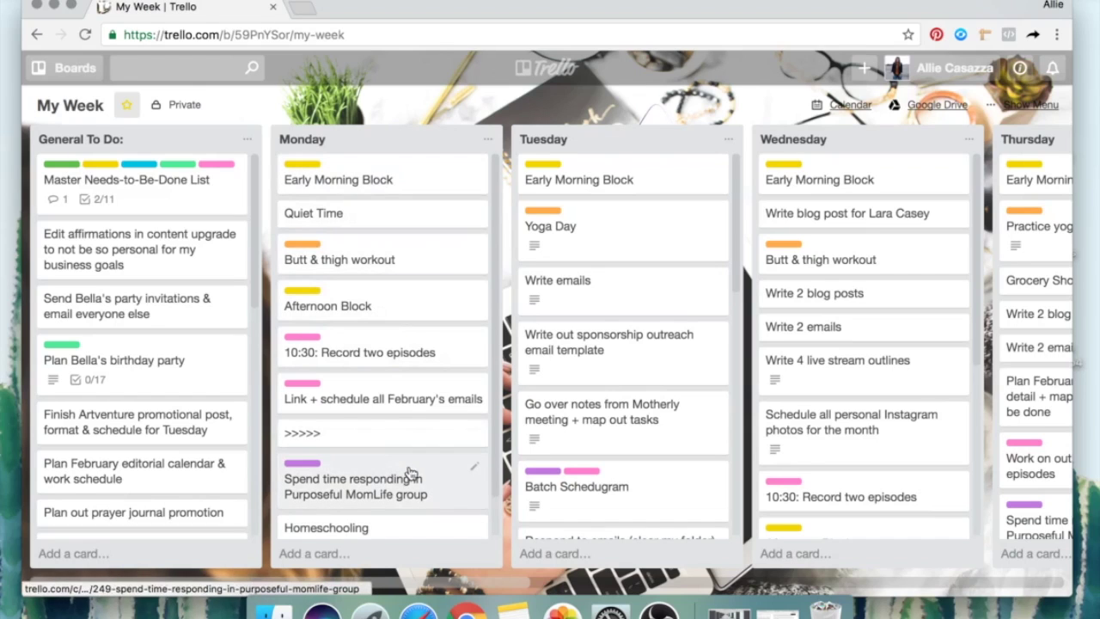
# Open Tuesday's "Write out sponsorship outreach email template" card, read its description, and close the card.
pyautogui.scroll(-1, 410, 474)
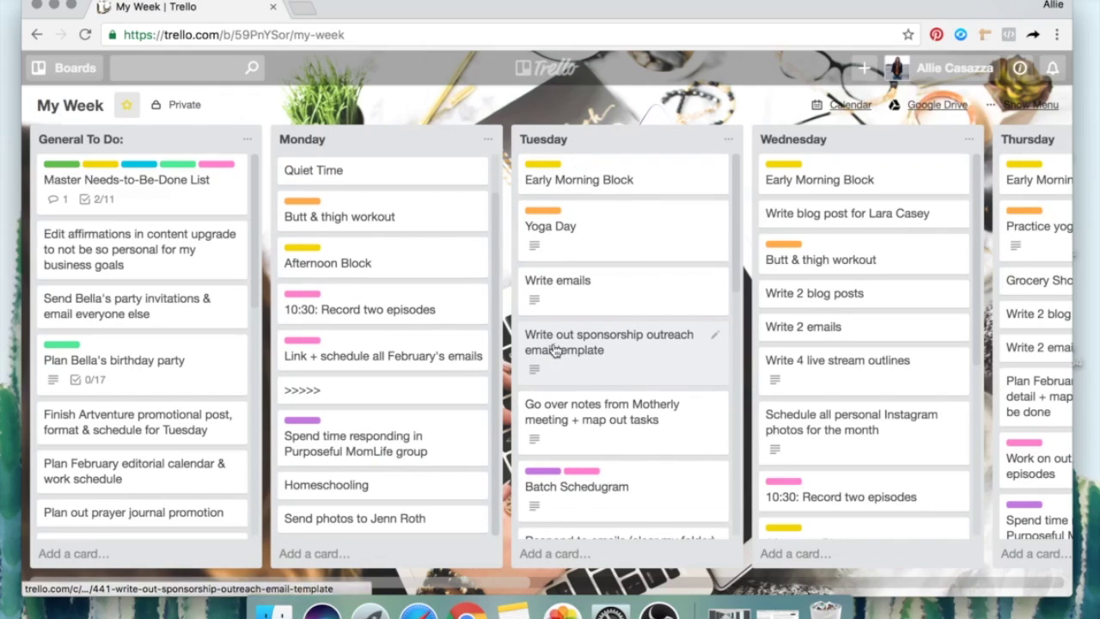
pyautogui.click(612, 363)
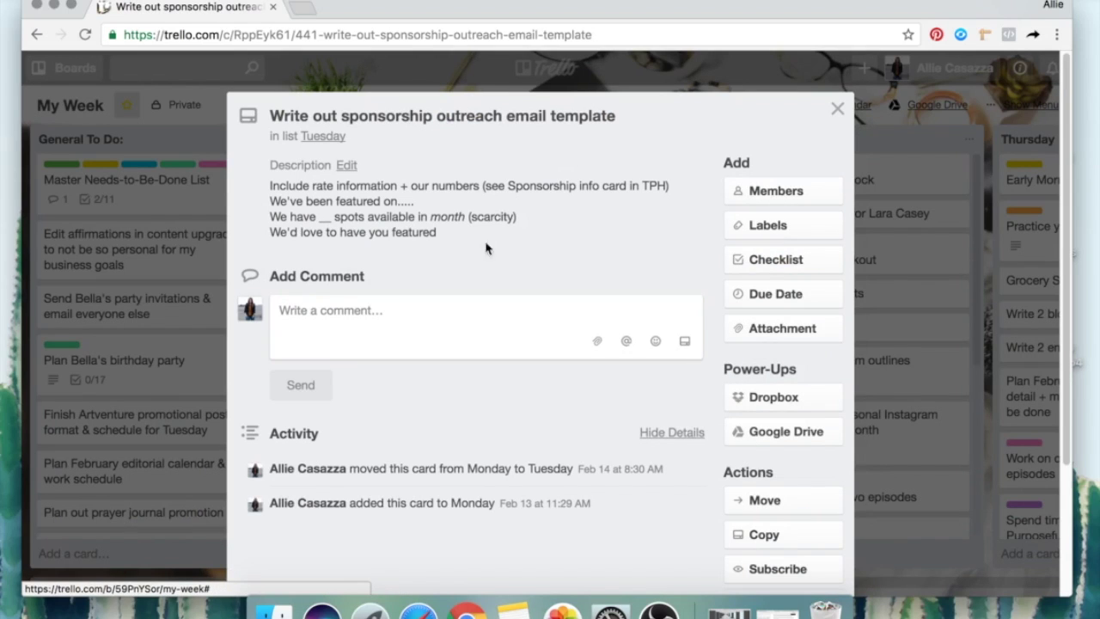
pyautogui.click(873, 123)
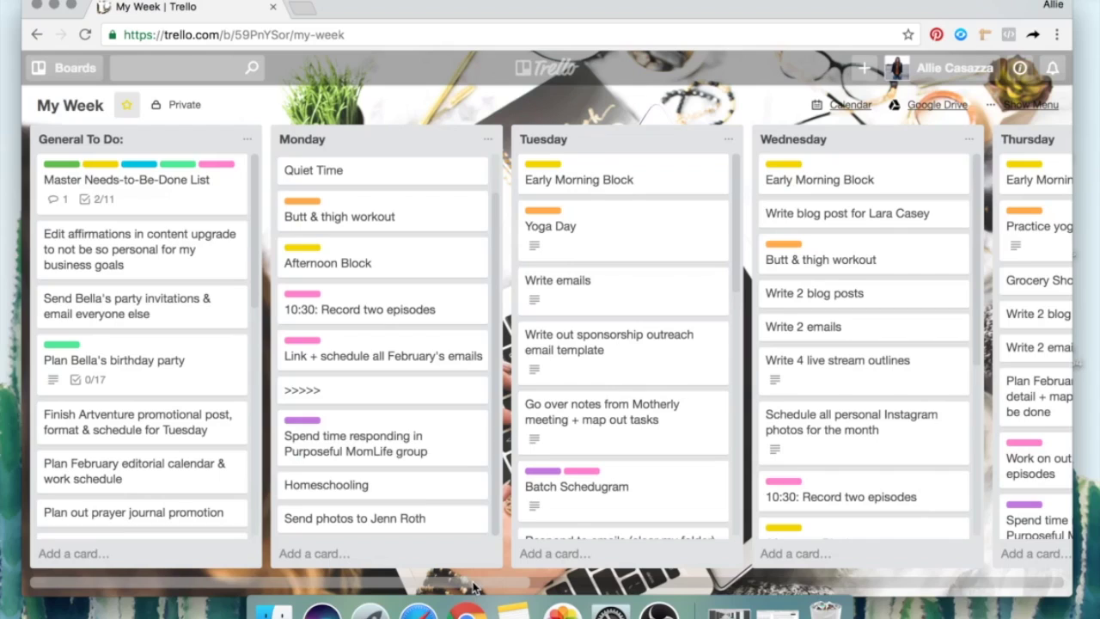
# Archive and permanently delete the birthday party planning card from the General To Do list.
pyautogui.moveTo(474, 584); pyautogui.dragTo(453, 607)
pyautogui.click(163, 366)
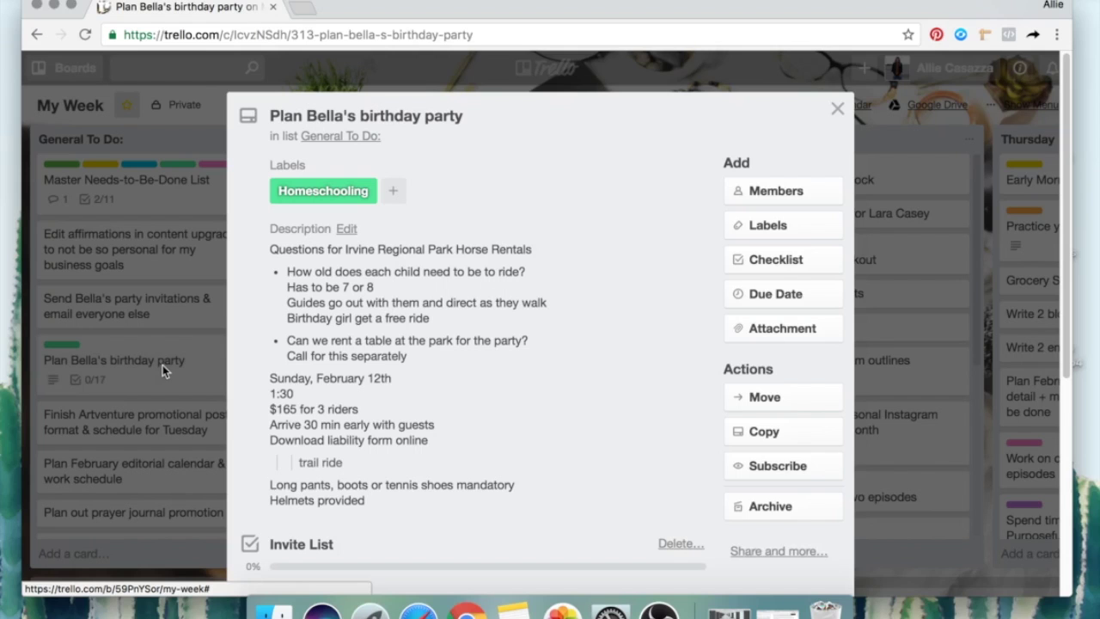
pyautogui.scroll(-10, 658, 378)
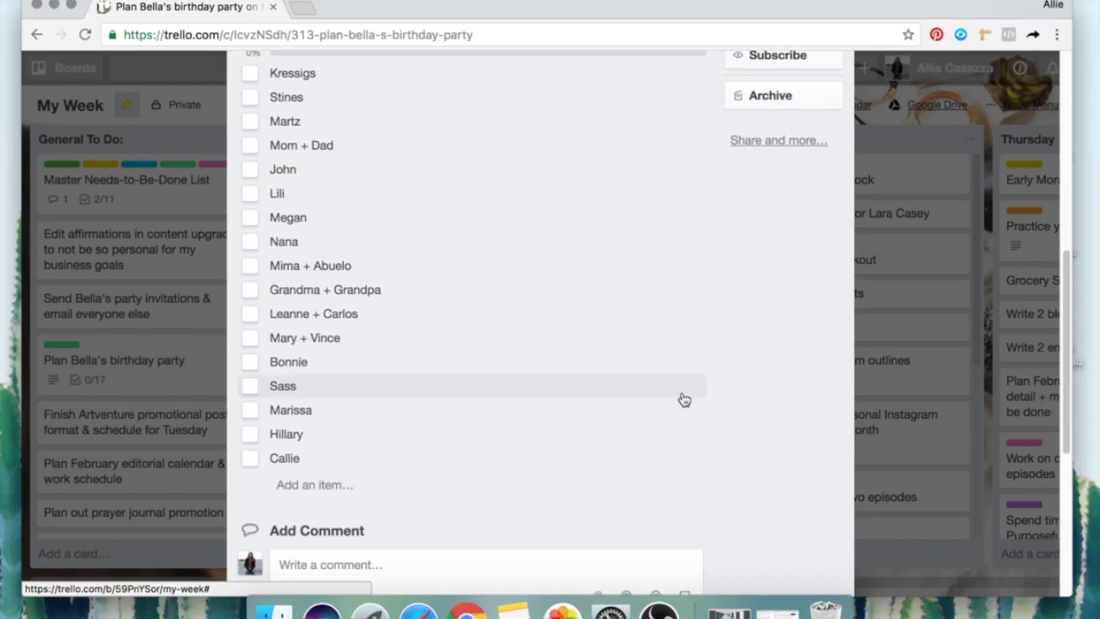
pyautogui.click(771, 100)
pyautogui.click(799, 131)
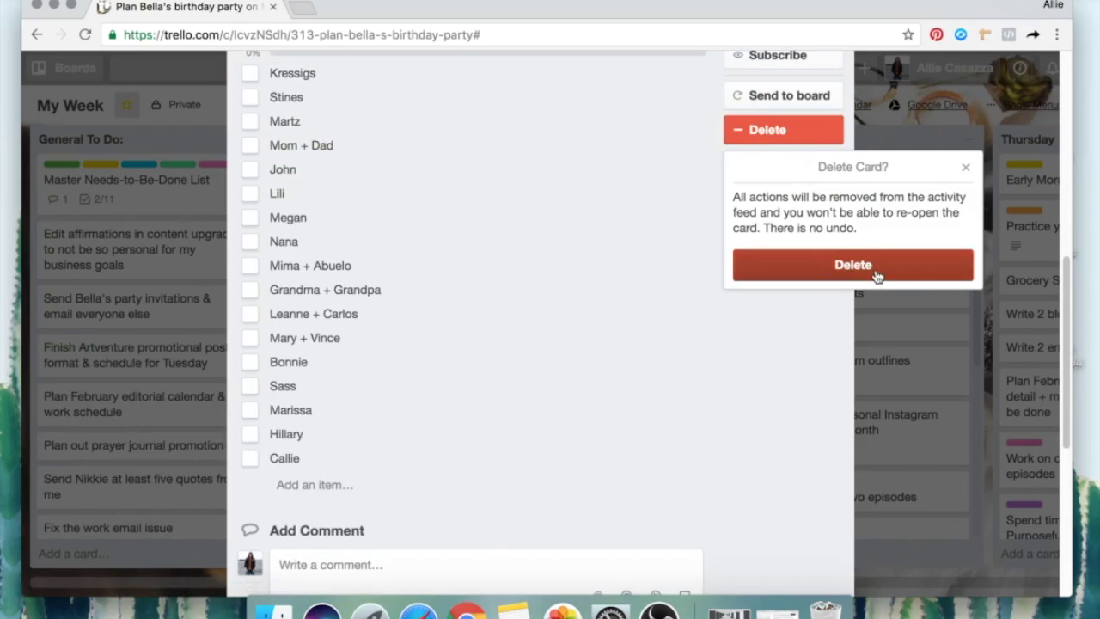
pyautogui.click(877, 273)
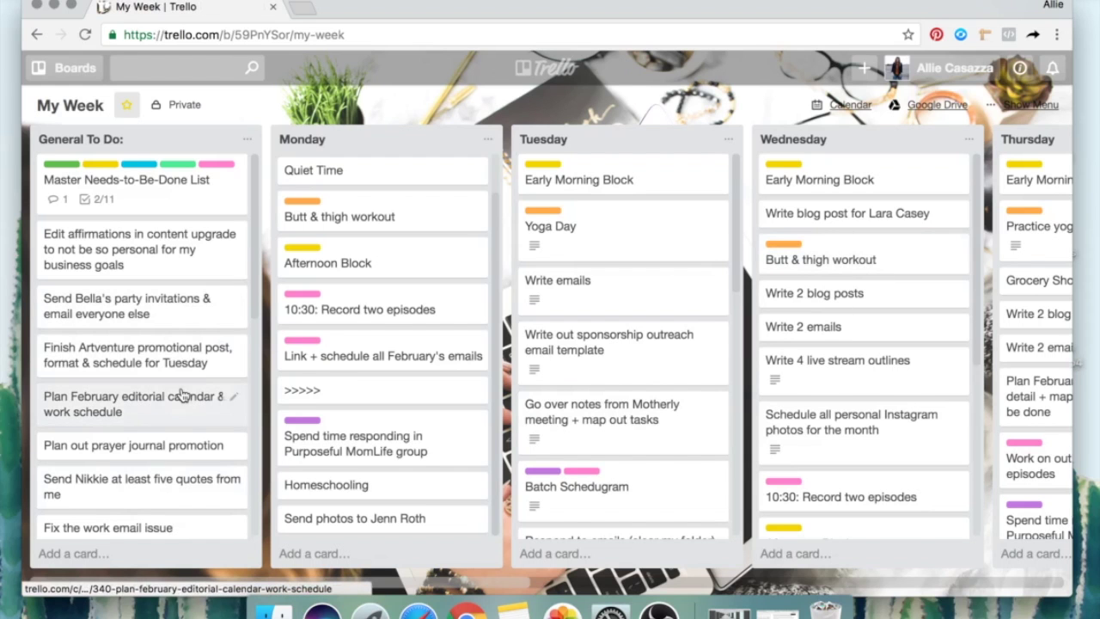
# Archive and permanently delete the "Finish Artventure promotional post, format & schedule for Tuesday" card from General To Do.
pyautogui.click(148, 352)
pyautogui.scroll(-4, 593, 469)
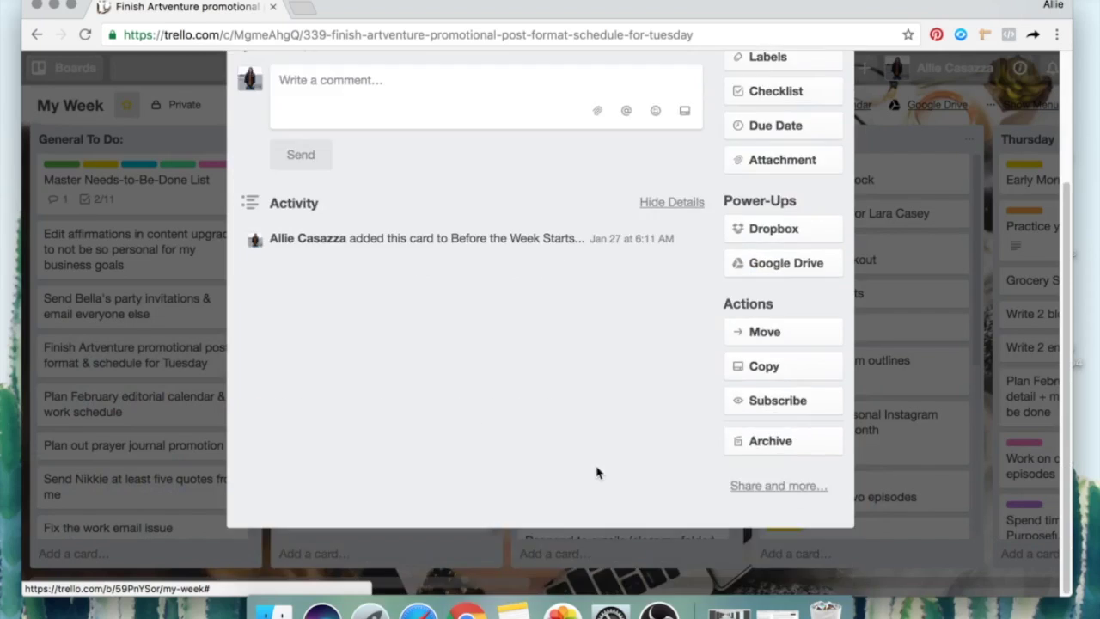
pyautogui.click(744, 442)
pyautogui.click(782, 486)
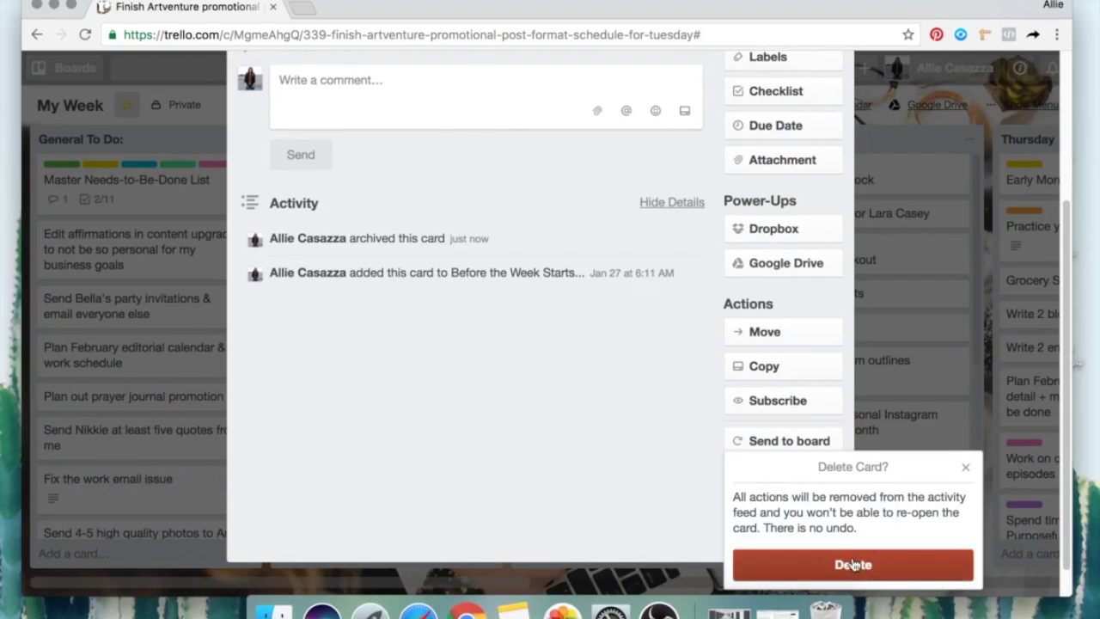
pyautogui.click(854, 559)
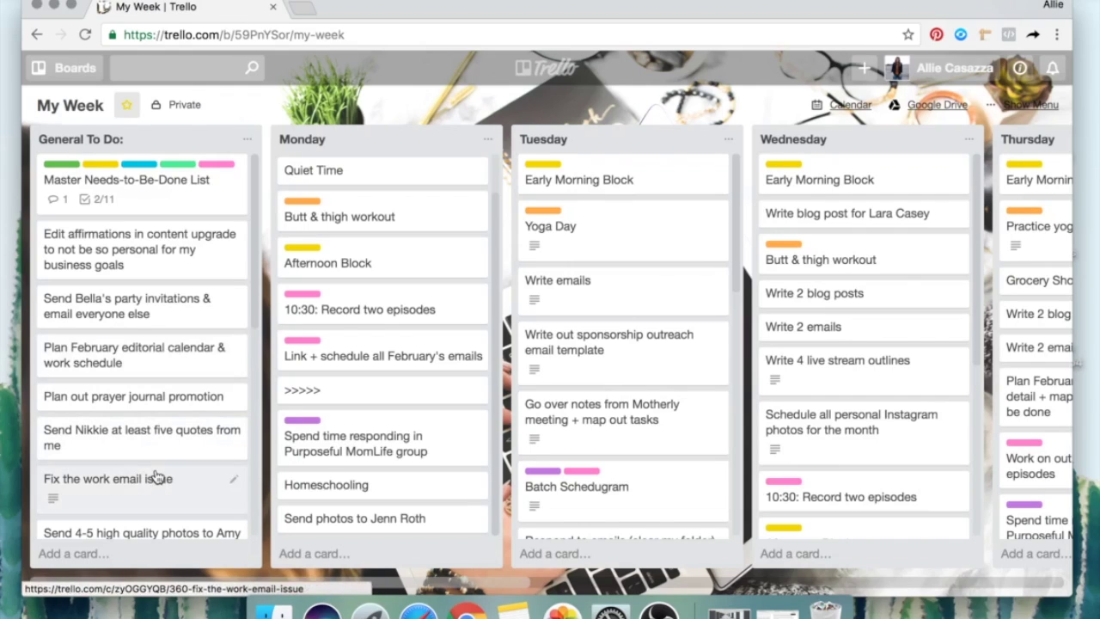
# Archive and permanently delete the "Plan February editorial calendar & work schedule" card from General To Do.
pyautogui.click(141, 361)
pyautogui.scroll(-1, 776, 539)
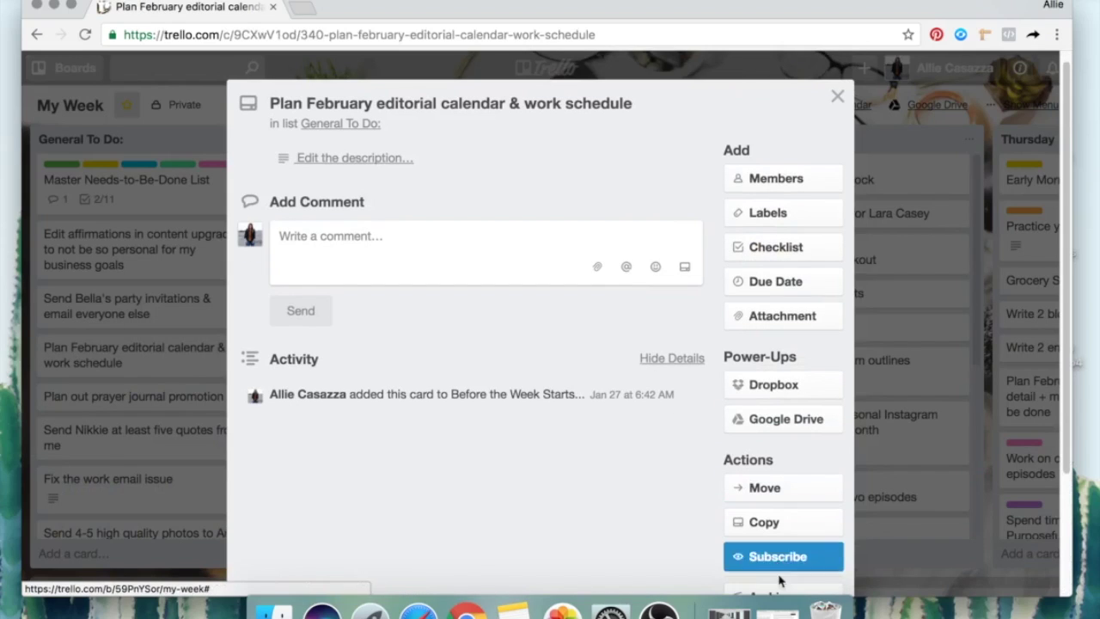
pyautogui.scroll(-3, 778, 573)
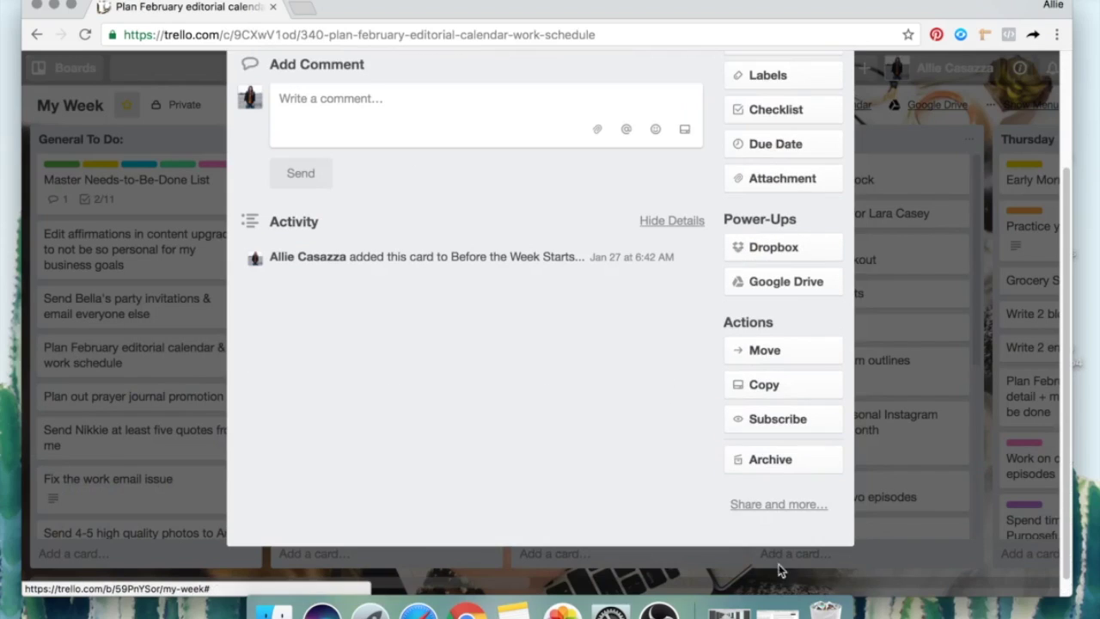
pyautogui.click(784, 458)
pyautogui.click(799, 499)
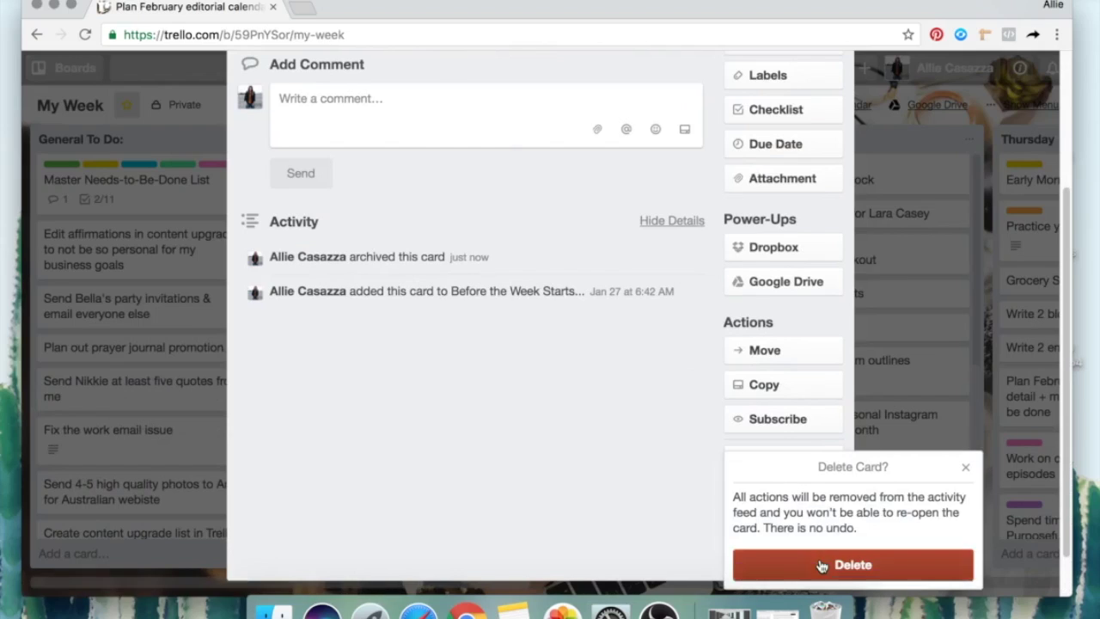
pyautogui.click(823, 565)
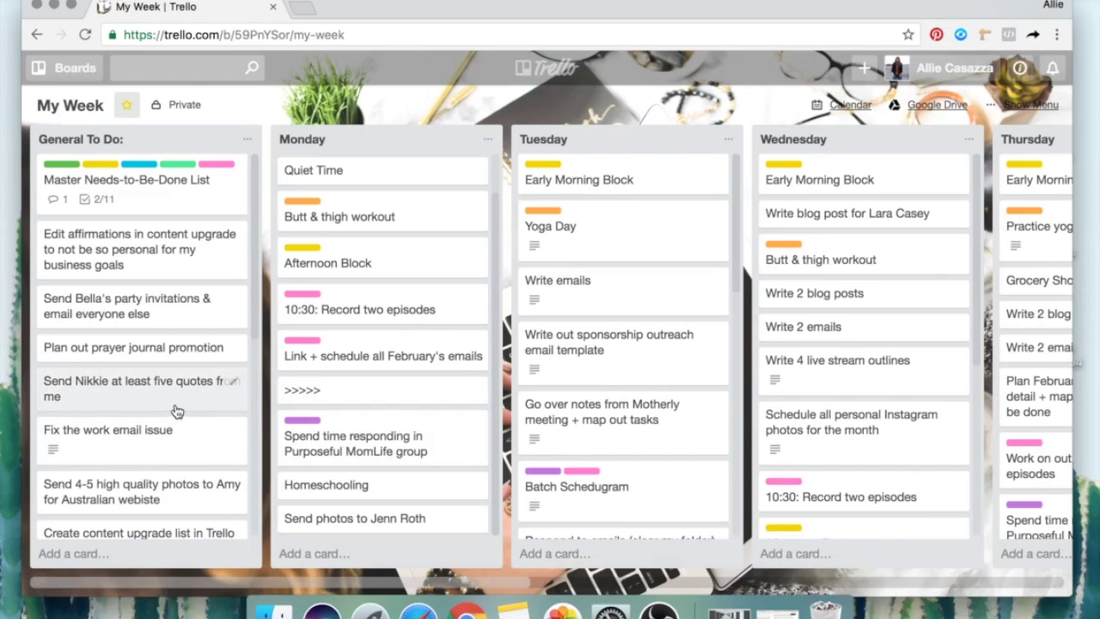
# Switch to The Arrow Academy board and look through the Weekly Schedule list from Monday to Wednesday.
pyautogui.click(71, 67)
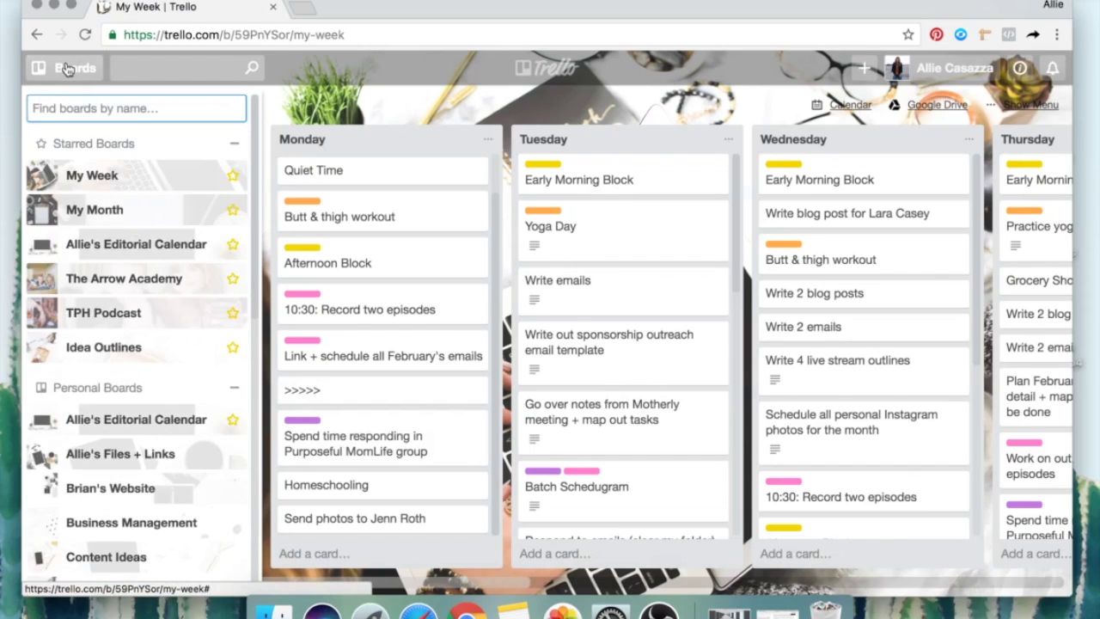
pyautogui.click(158, 277)
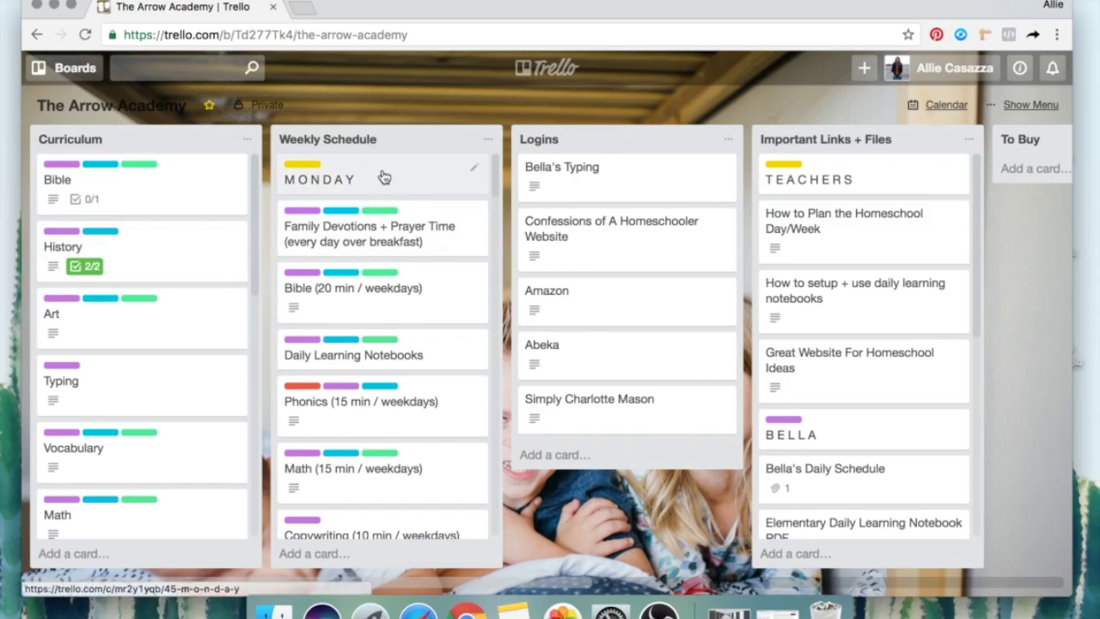
pyautogui.scroll(-10, 413, 284)
pyautogui.scroll(-10, 421, 290)
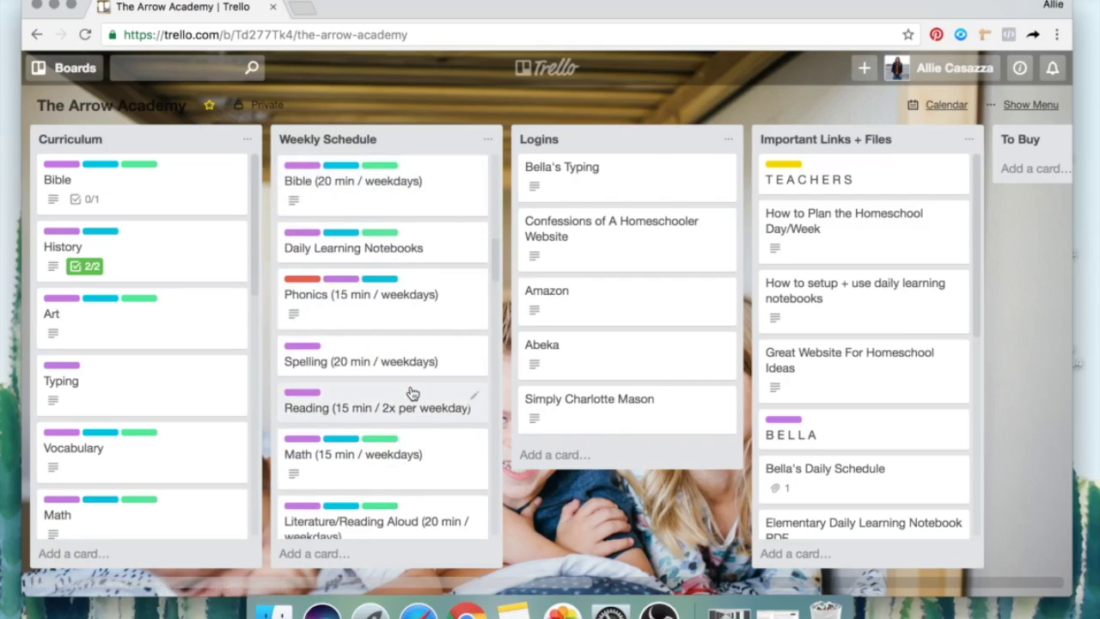
pyautogui.scroll(-8, 413, 393)
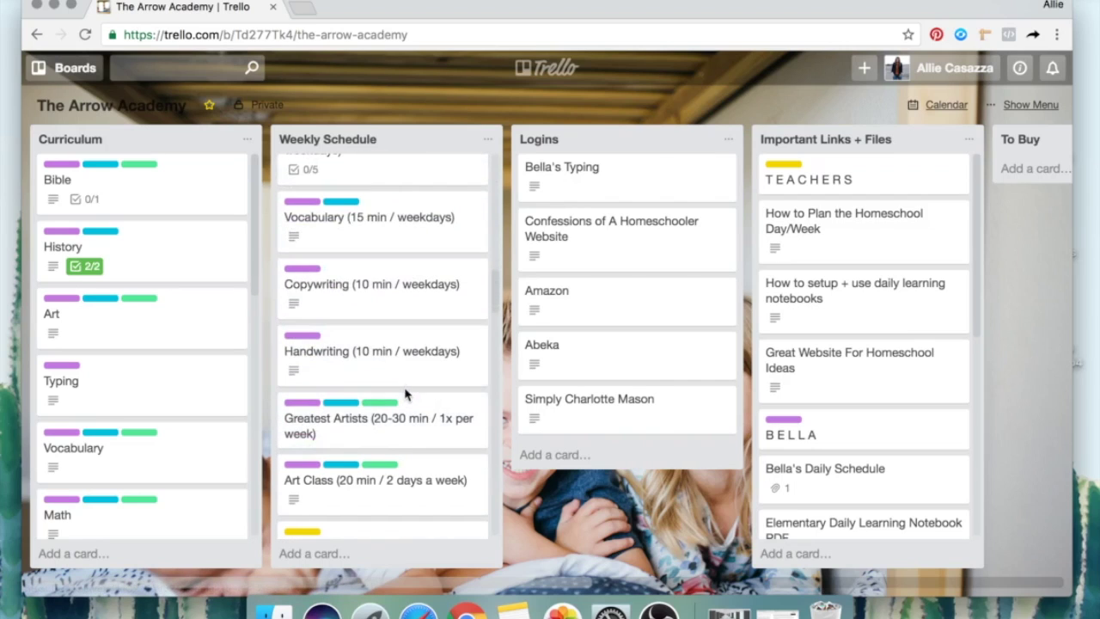
pyautogui.scroll(-4, 408, 391)
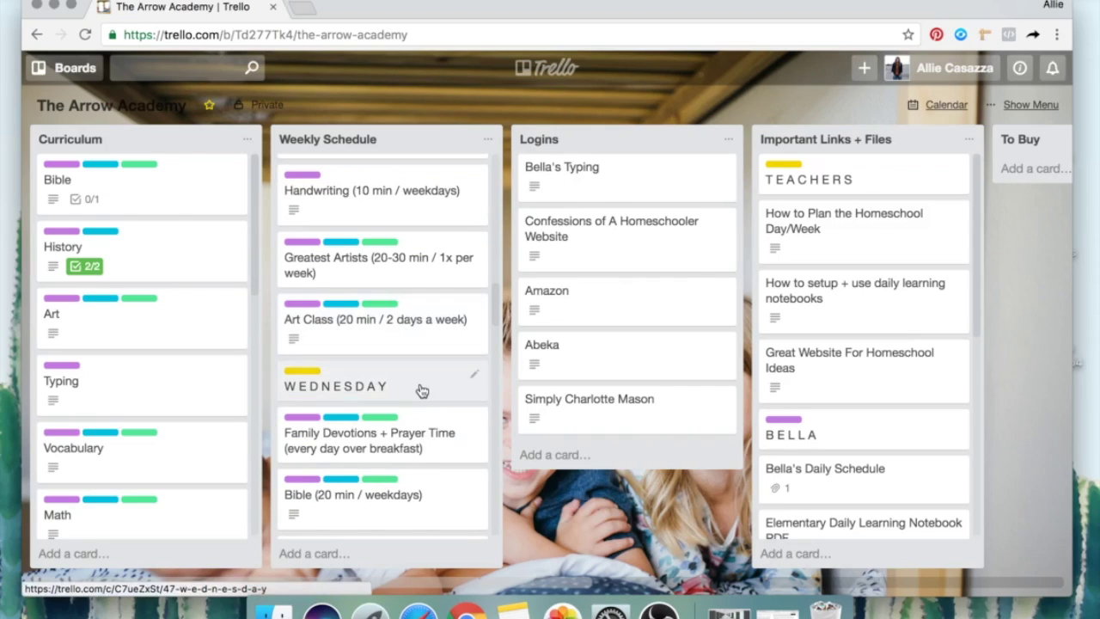
# Review the History and Vocabulary card details and look through the remaining subjects in the Curriculum list.
pyautogui.scroll(15, 421, 390)
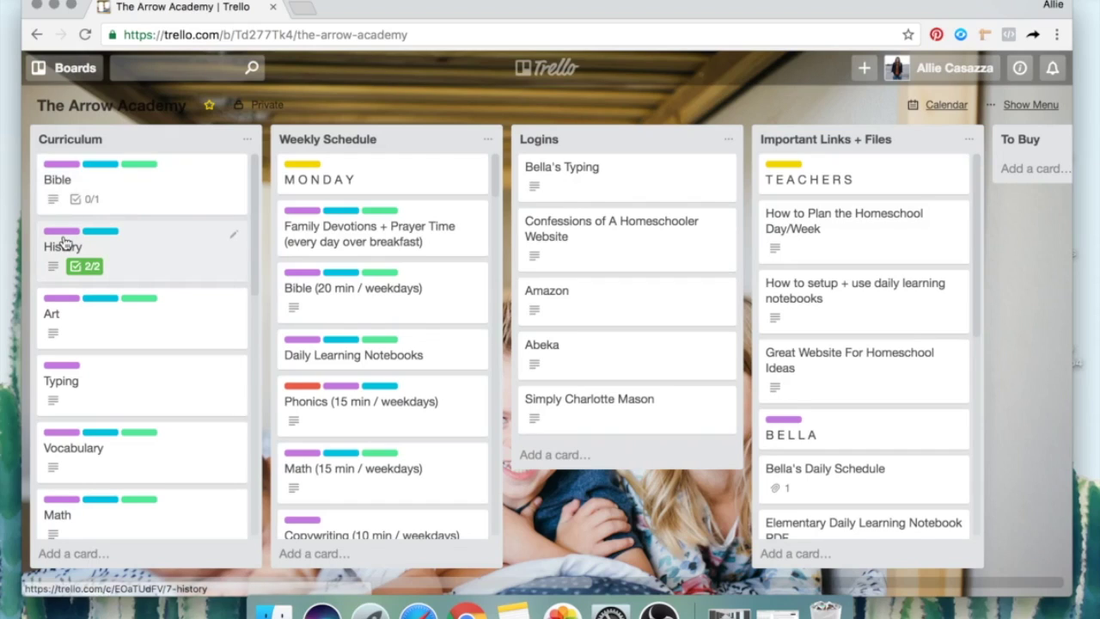
pyautogui.click(160, 246)
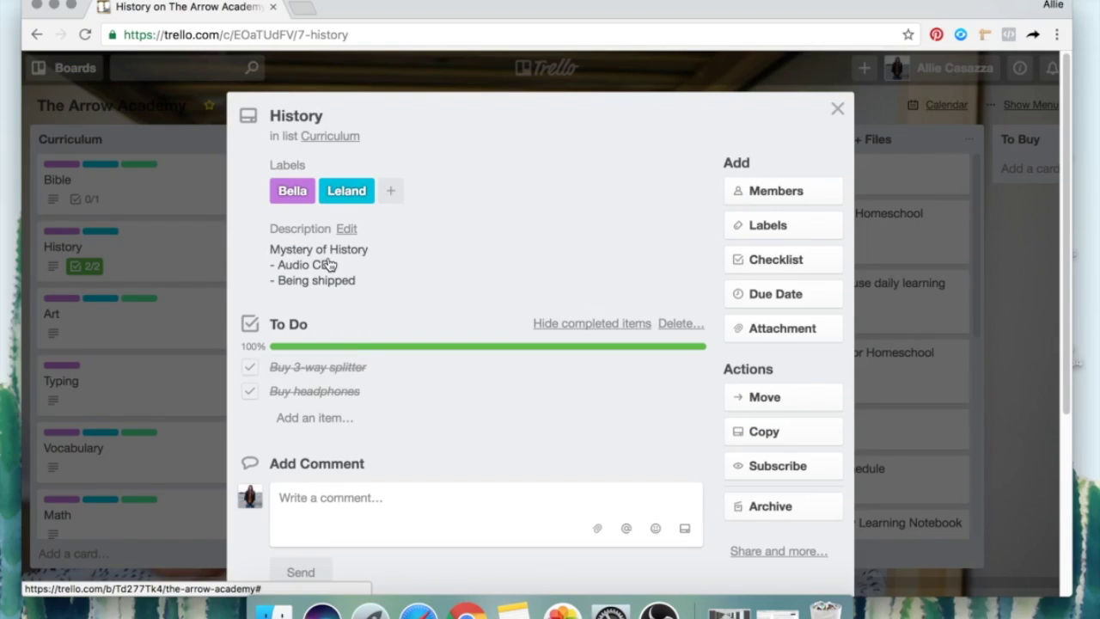
pyautogui.click(405, 72)
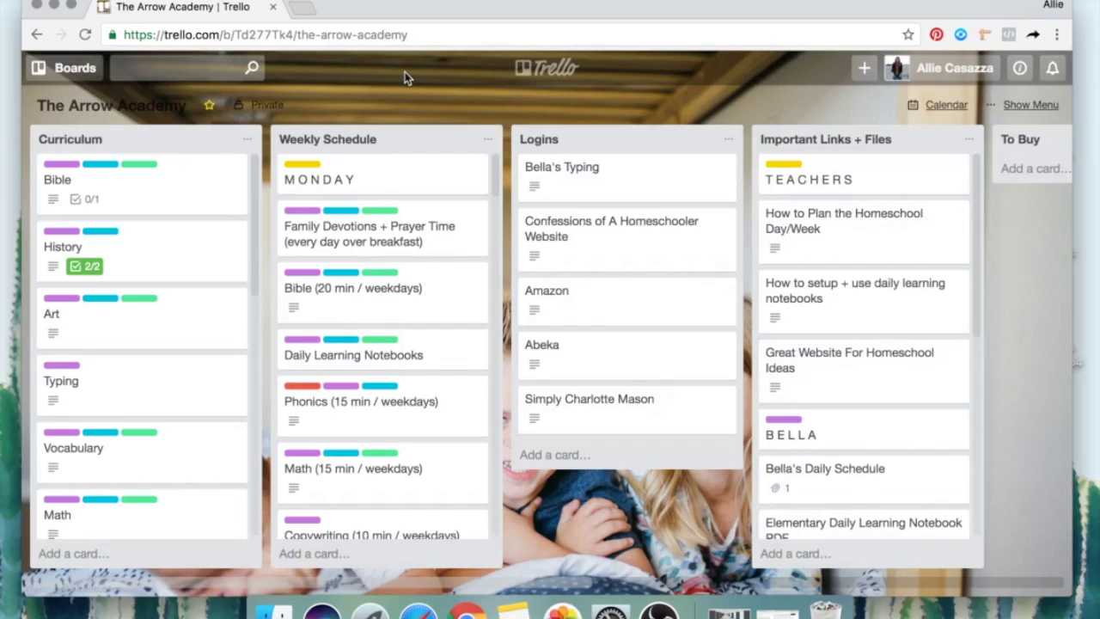
pyautogui.click(149, 454)
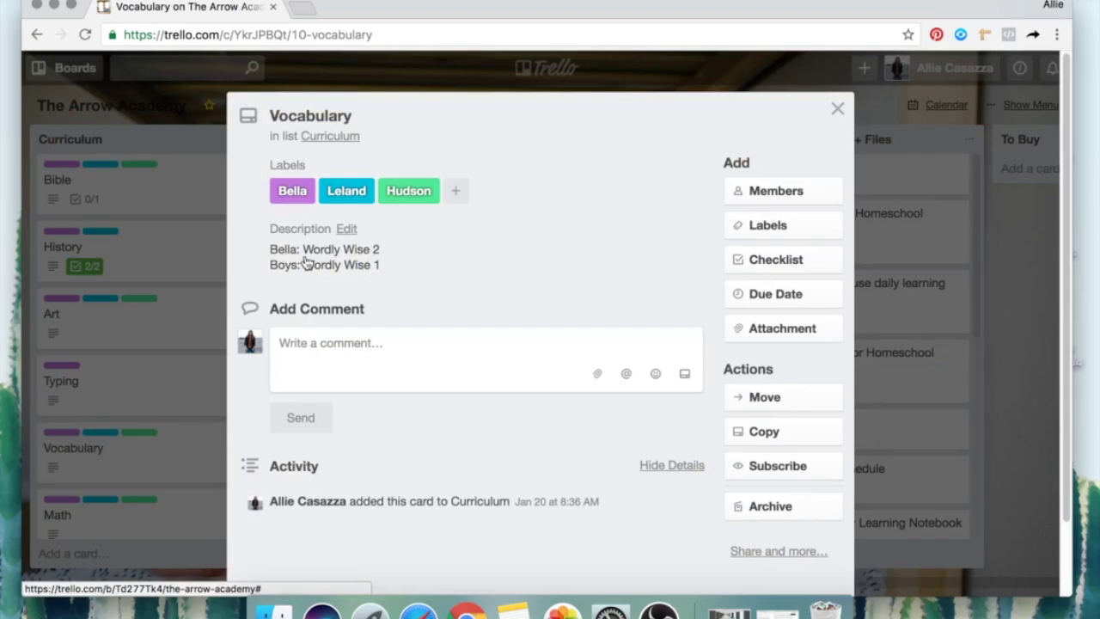
pyautogui.click(166, 104)
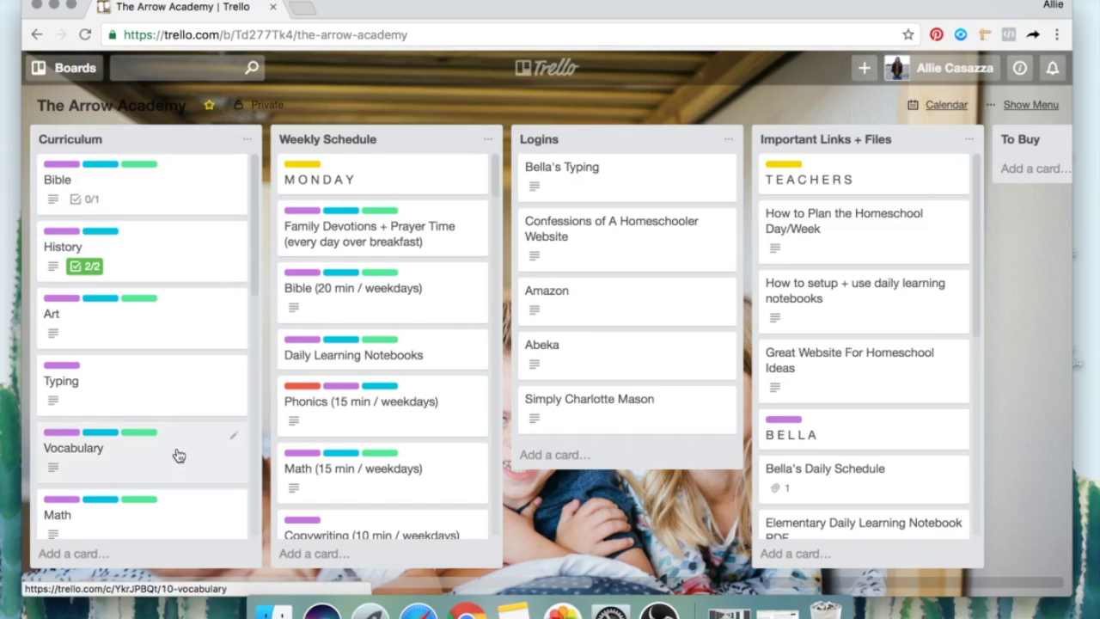
pyautogui.scroll(-3, 172, 401)
pyautogui.scroll(-5, 174, 403)
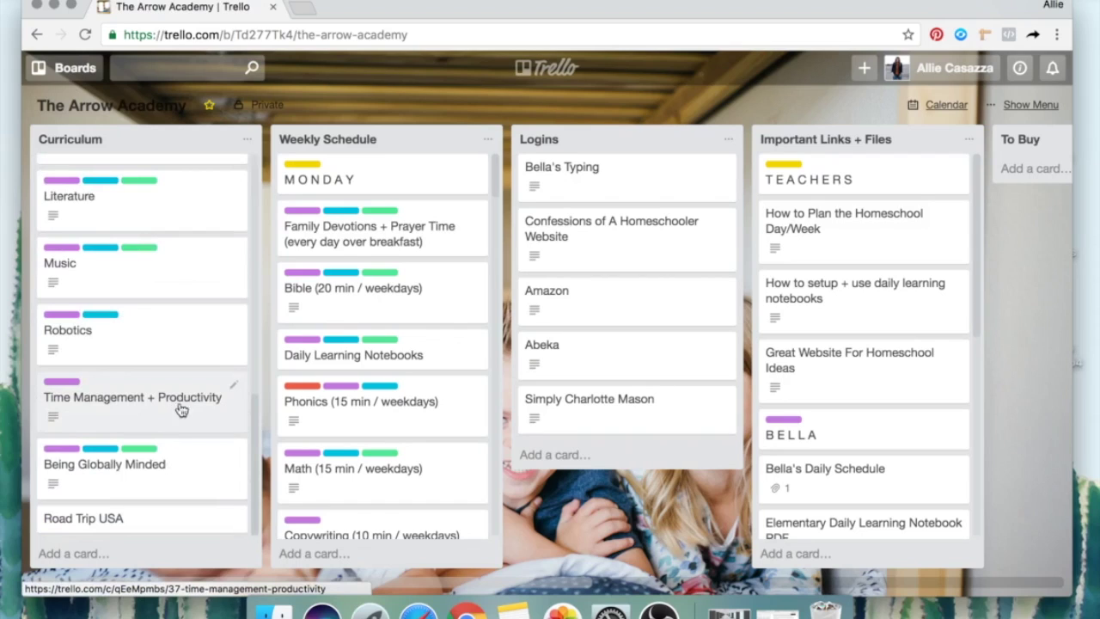
pyautogui.scroll(8, 162, 455)
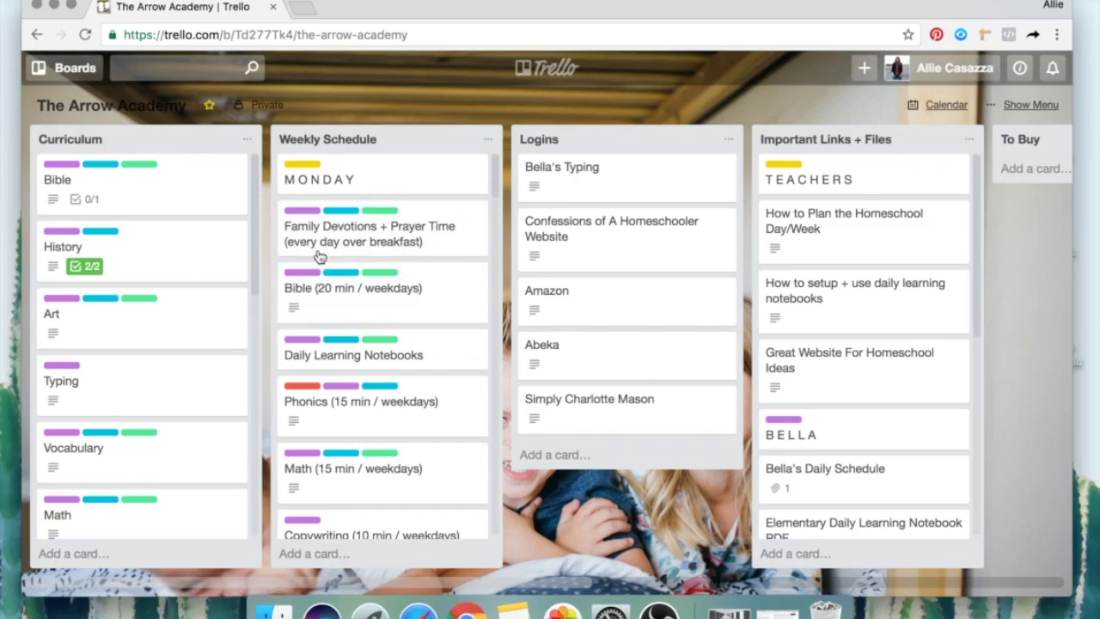
# Look through the daily lesson cards in the Weekly Schedule list, from Monday to the end of the week.
pyautogui.scroll(-3, 391, 348)
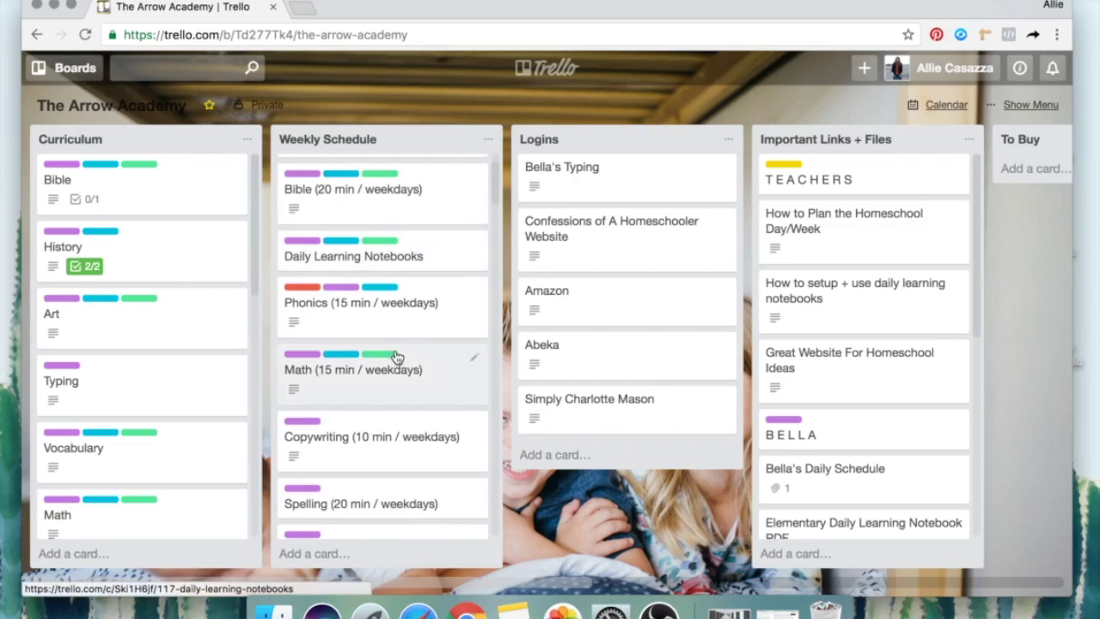
pyautogui.scroll(-2, 409, 387)
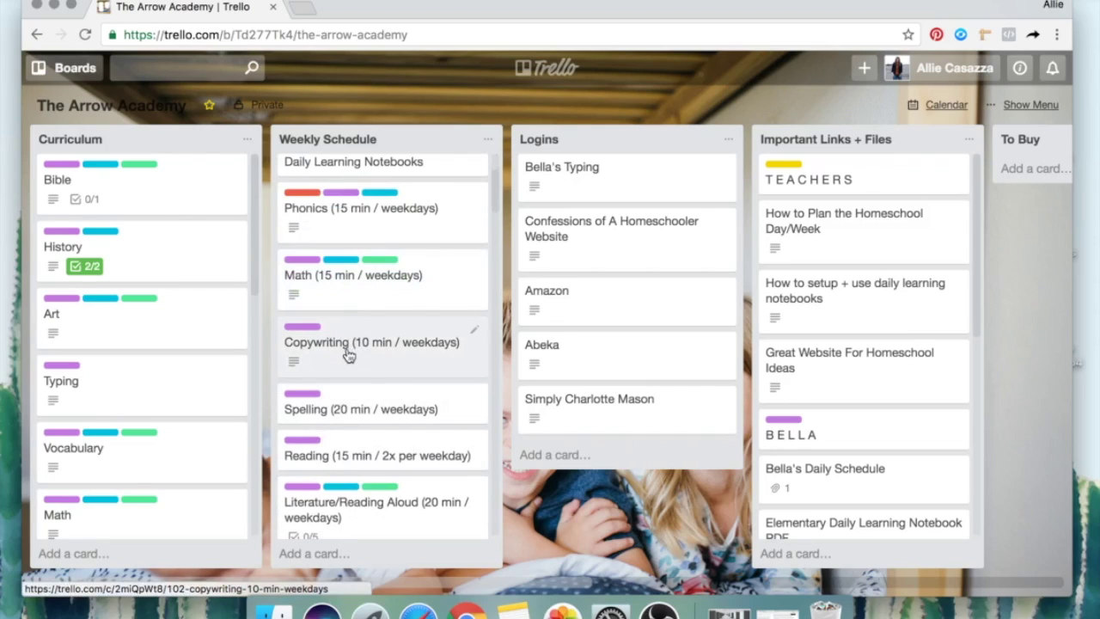
pyautogui.scroll(-3, 393, 381)
pyautogui.scroll(5, 352, 344)
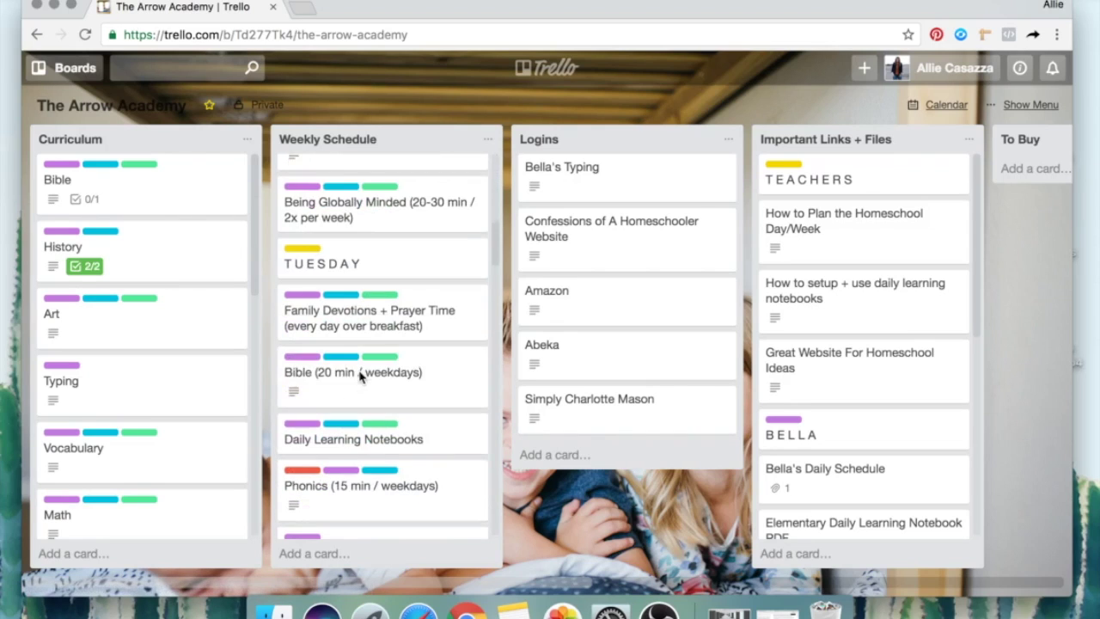
pyautogui.scroll(-1, 370, 379)
pyautogui.scroll(-3, 382, 411)
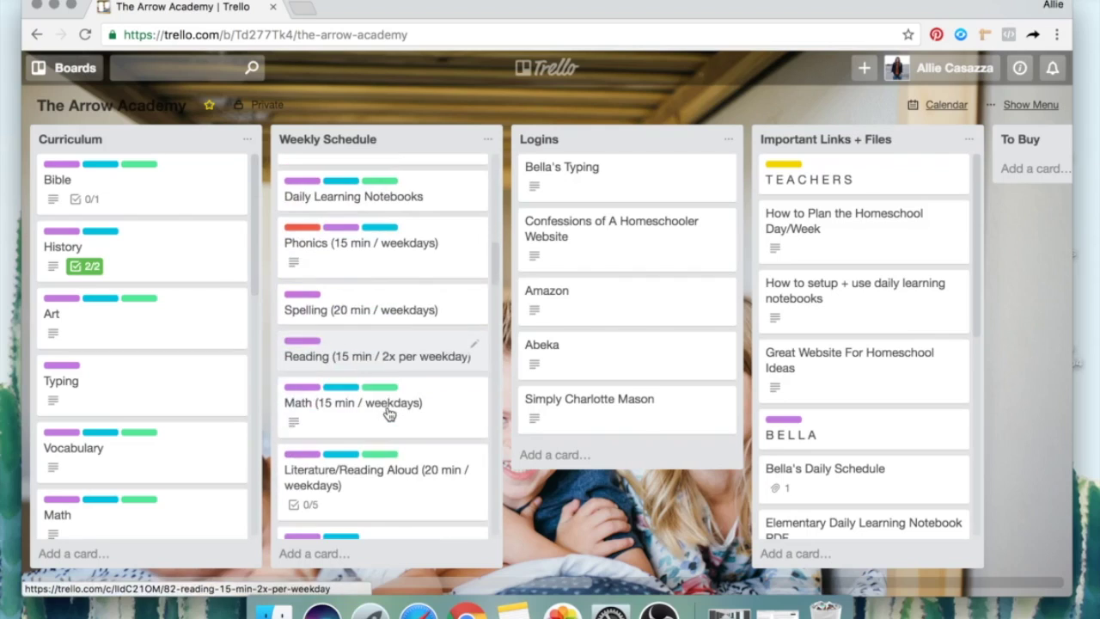
pyautogui.scroll(-3, 387, 413)
pyautogui.scroll(-8, 389, 415)
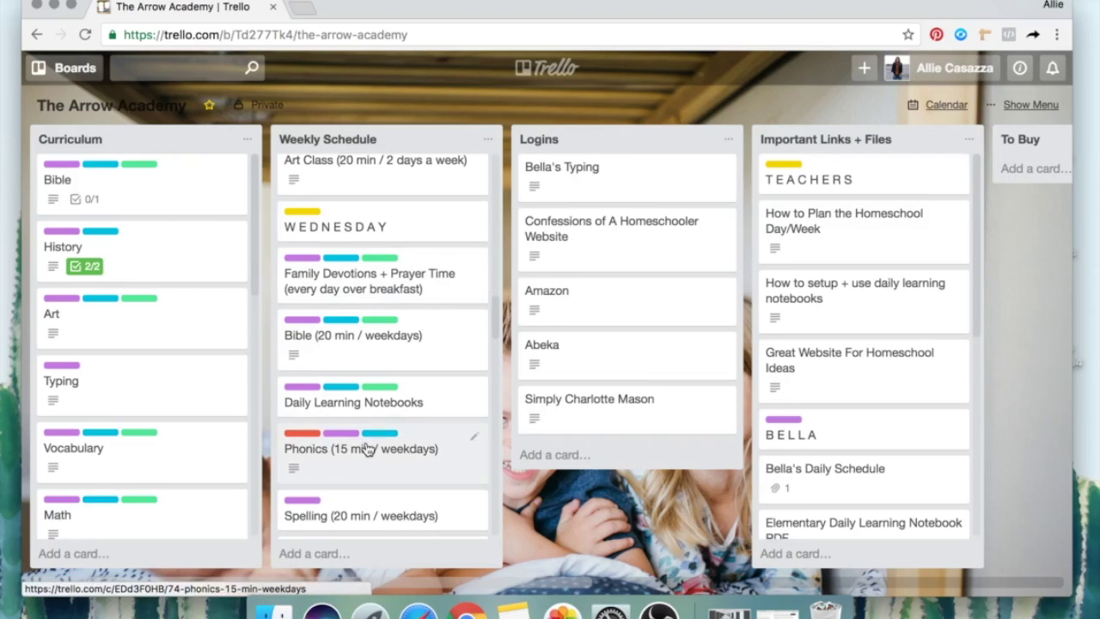
pyautogui.scroll(-2, 405, 361)
pyautogui.scroll(-10, 405, 370)
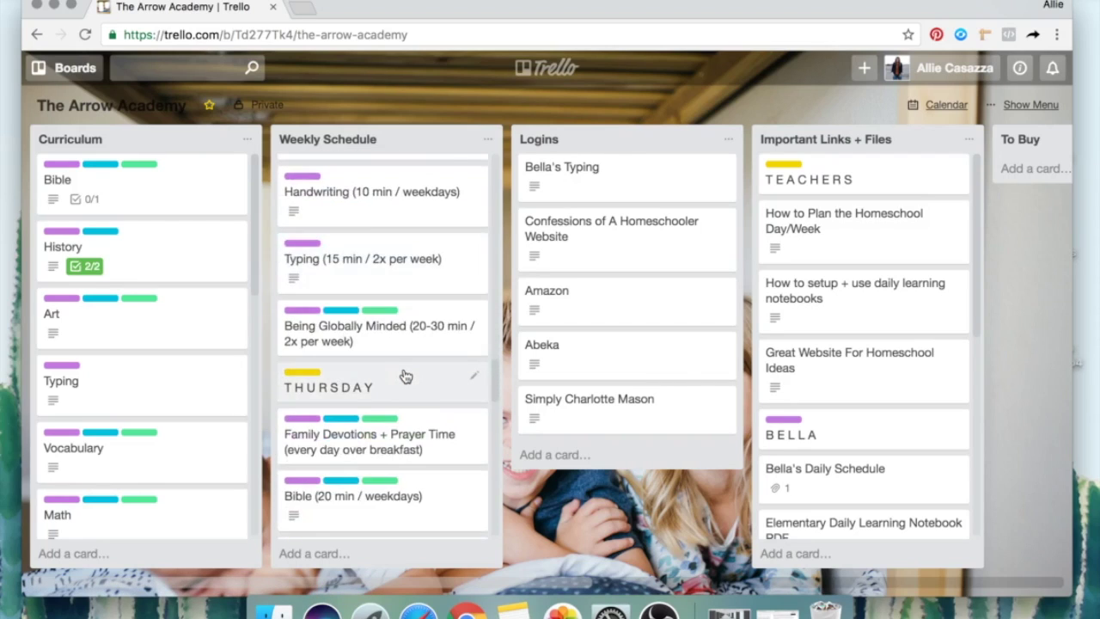
pyautogui.scroll(-10, 405, 379)
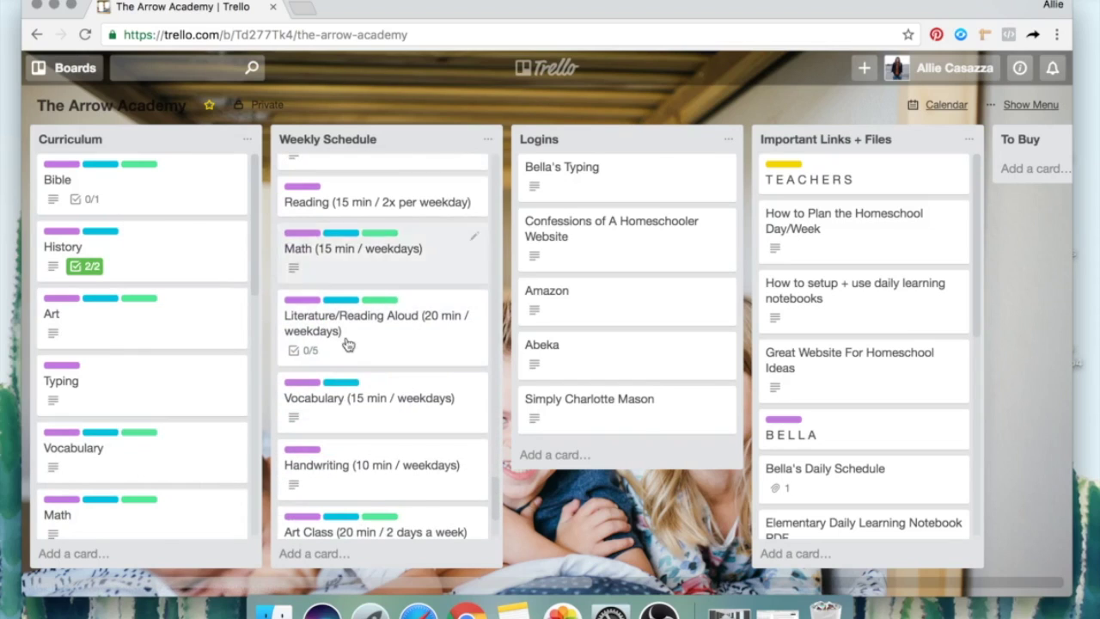
pyautogui.scroll(-4, 343, 412)
pyautogui.scroll(20, 344, 487)
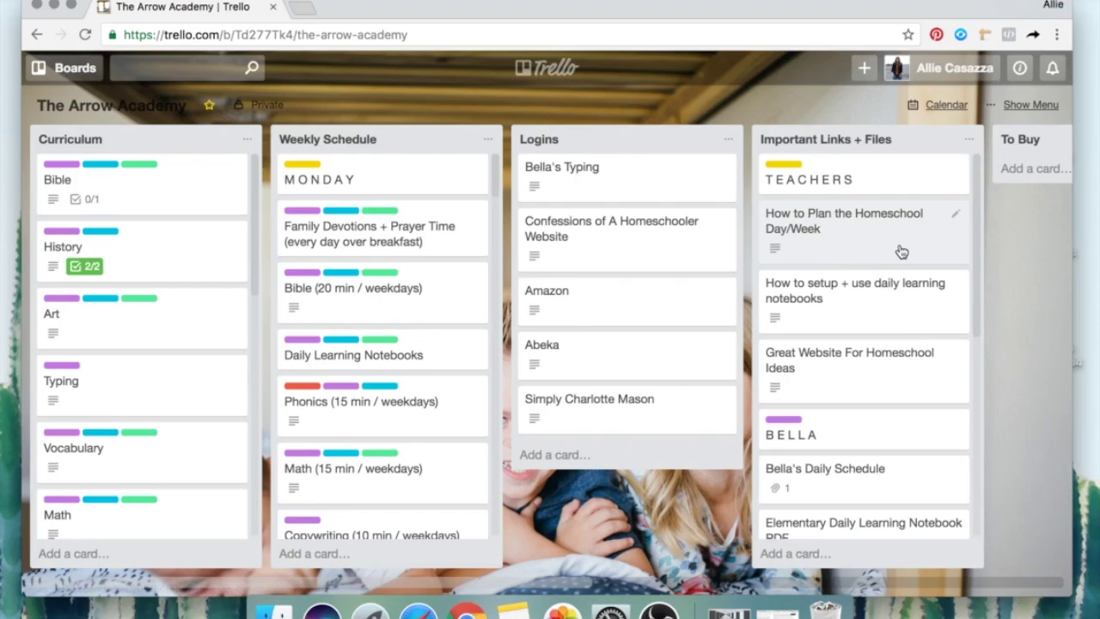
# Look through the teacher resources and children's sections in the Important Links + Files list.
pyautogui.scroll(-4, 896, 401)
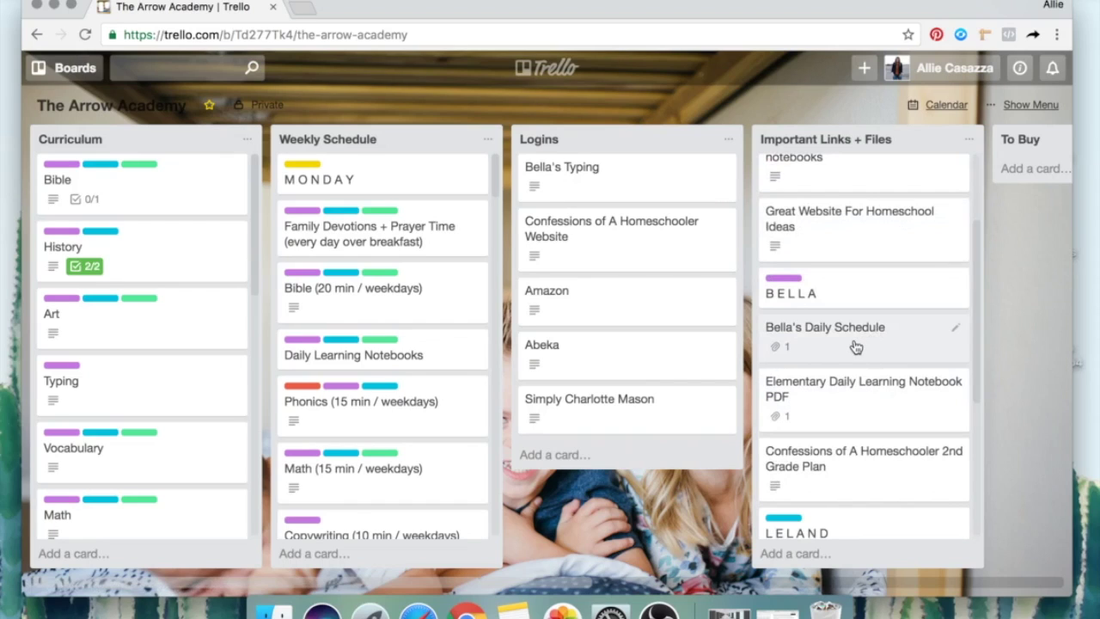
pyautogui.scroll(-5, 911, 395)
pyautogui.scroll(5, 902, 404)
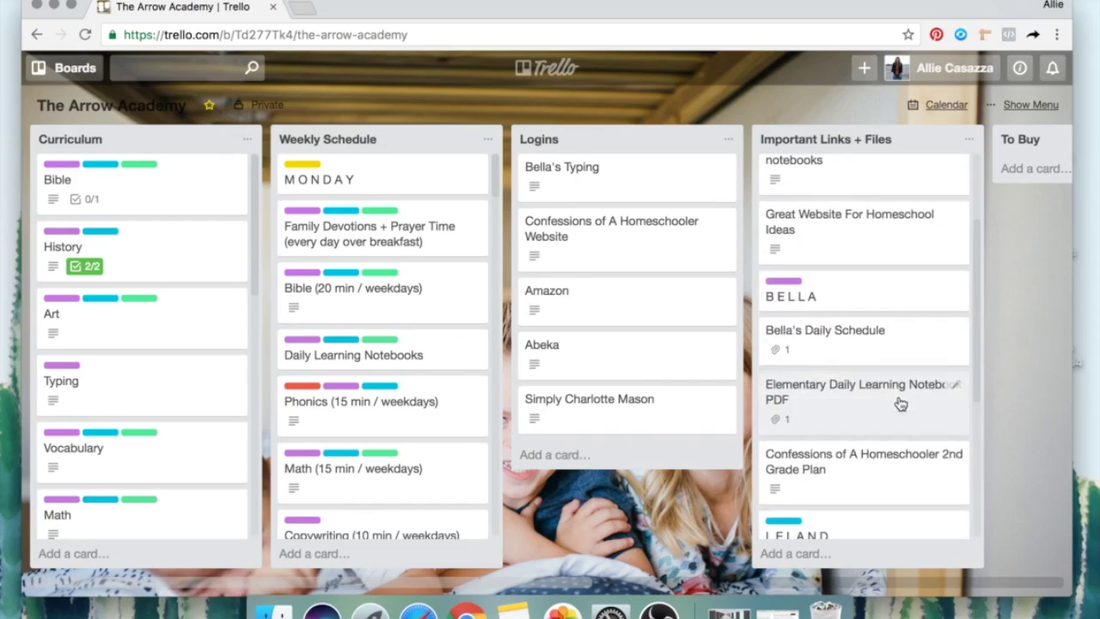
# Archive the "Plan out first month of school" card from the To Do list and close the card.
pyautogui.hscroll(3, 372, 590)
pyautogui.moveTo(371, 589); pyautogui.dragTo(563, 590)
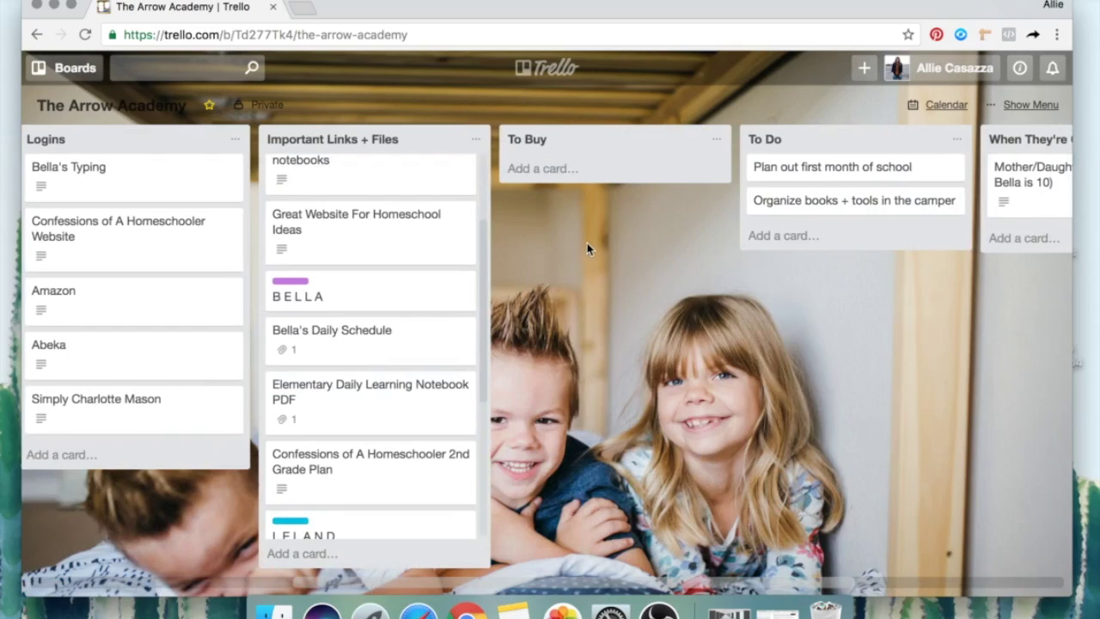
pyautogui.moveTo(492, 589); pyautogui.dragTo(617, 591)
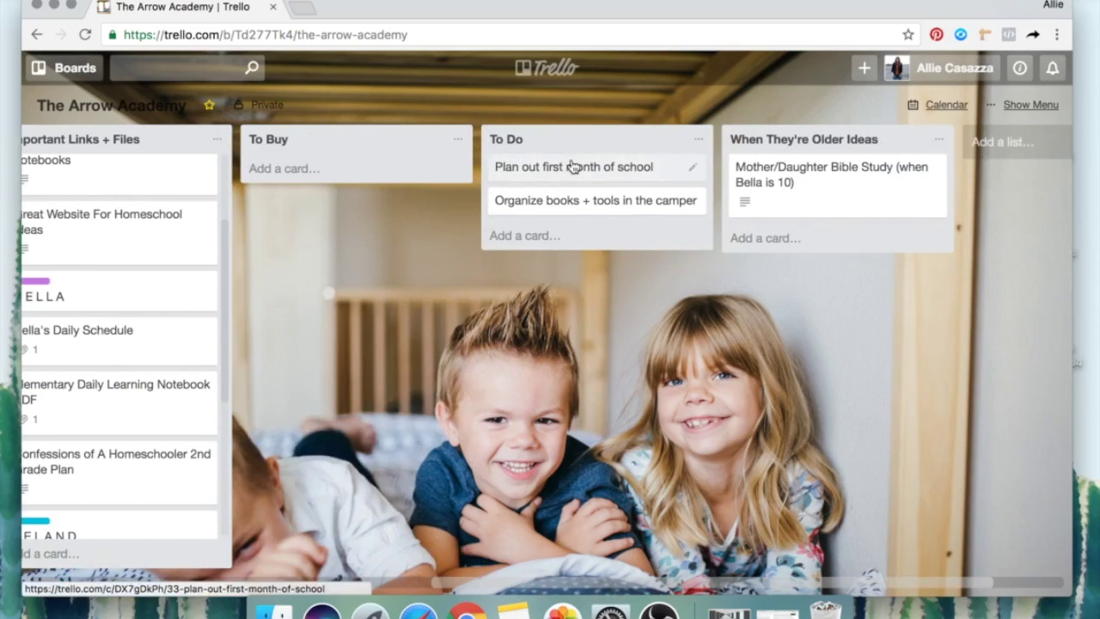
pyautogui.click(617, 167)
pyautogui.click(832, 505)
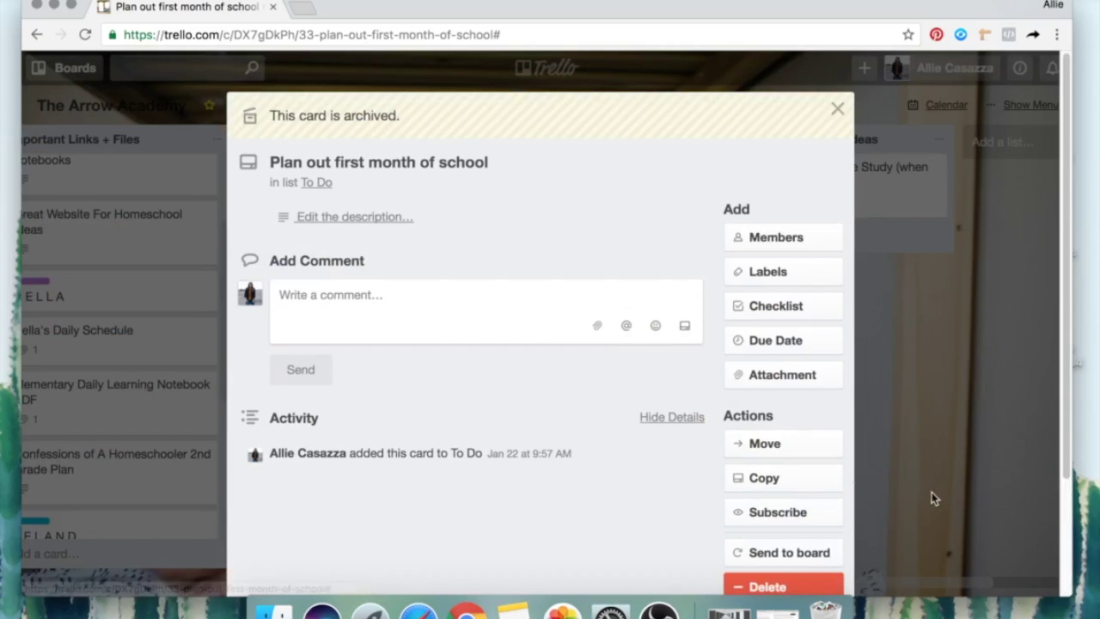
pyautogui.click(929, 496)
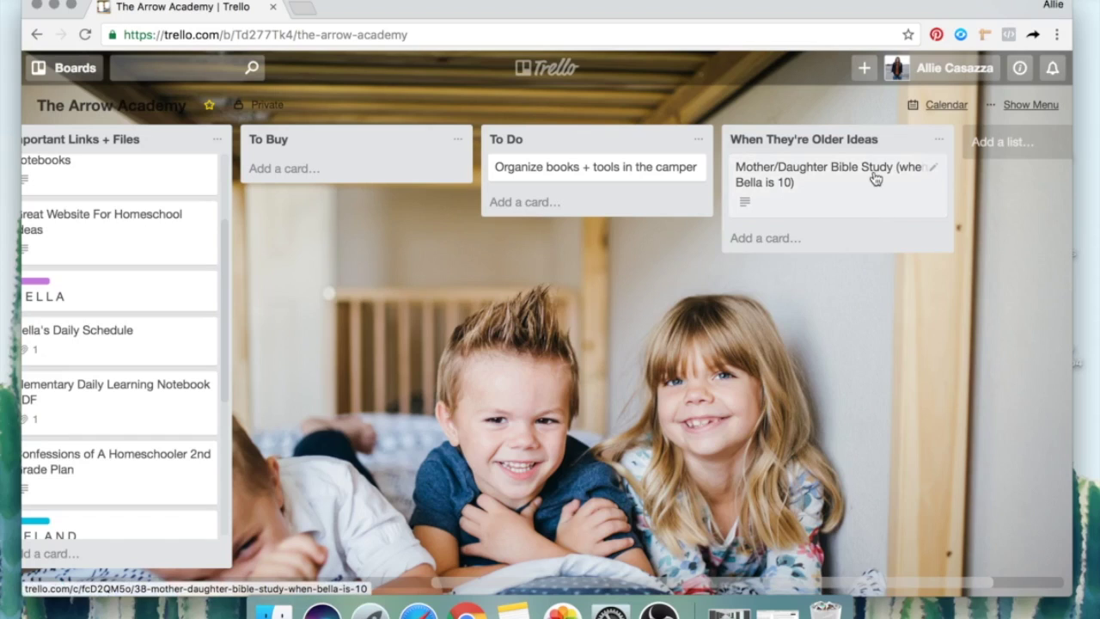
# View the Mother/Daughter Bible Study card in When They're Older Ideas and return to the board's first lists.
pyautogui.click(808, 203)
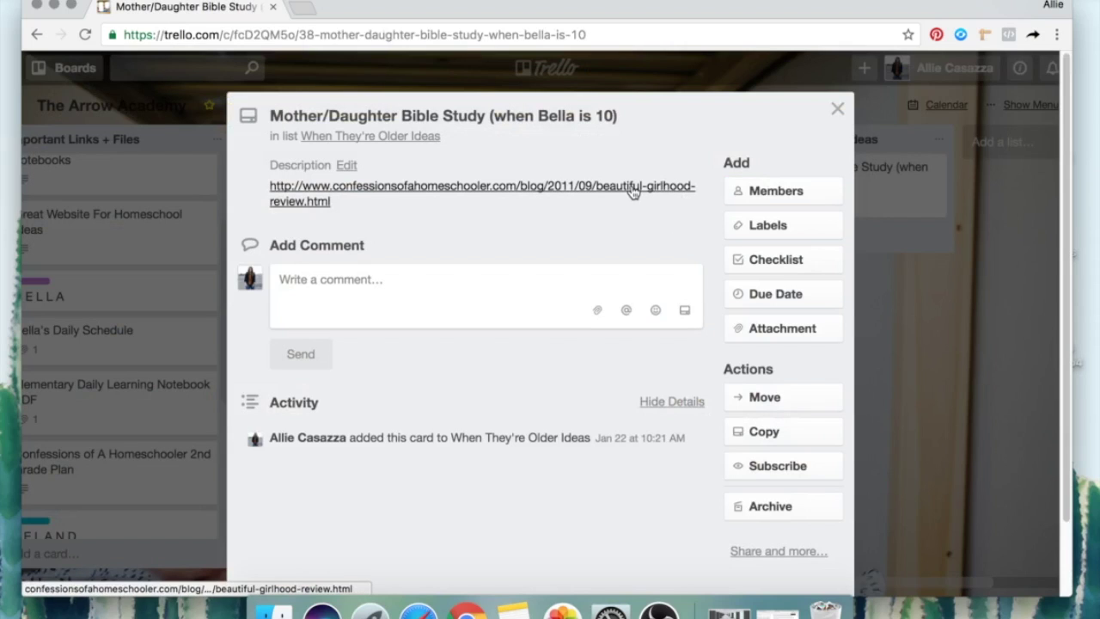
pyautogui.click(935, 386)
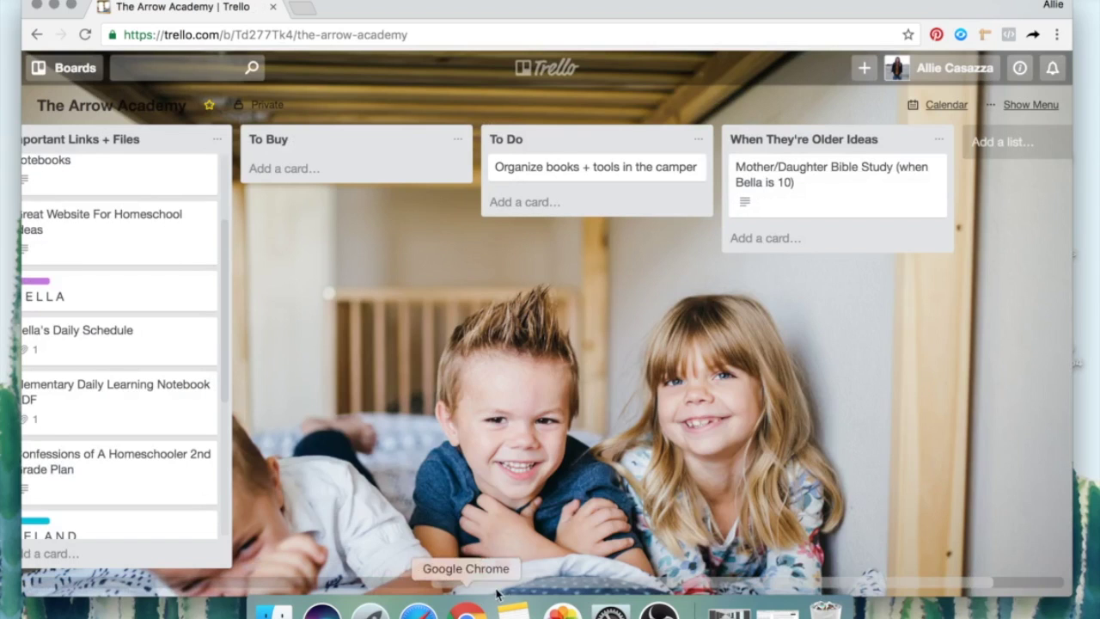
pyautogui.moveTo(502, 584); pyautogui.dragTo(337, 586)
pyautogui.hscroll(-3, 162, 578)
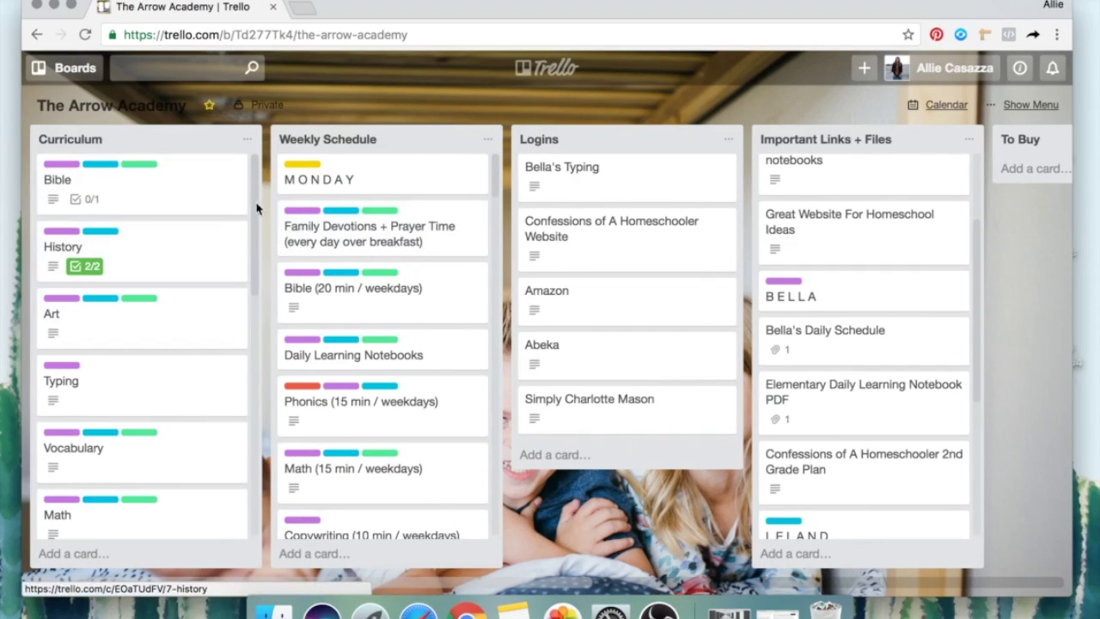
# View the labels and description of the Robotics card in the Curriculum list.
pyautogui.moveTo(254, 191); pyautogui.dragTo(249, 406)
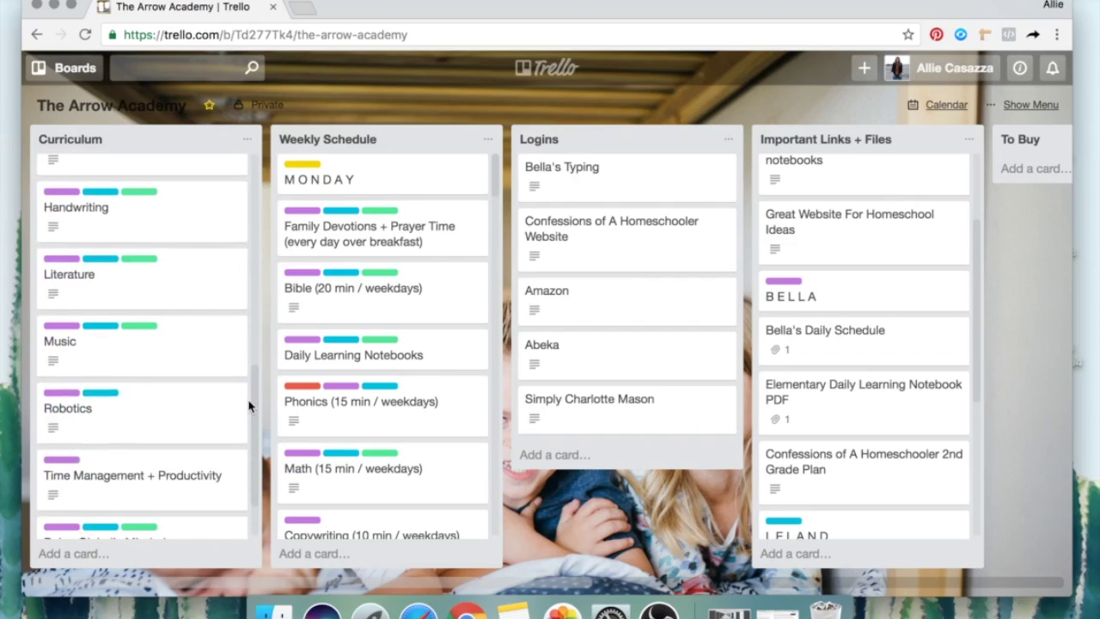
pyautogui.click(146, 419)
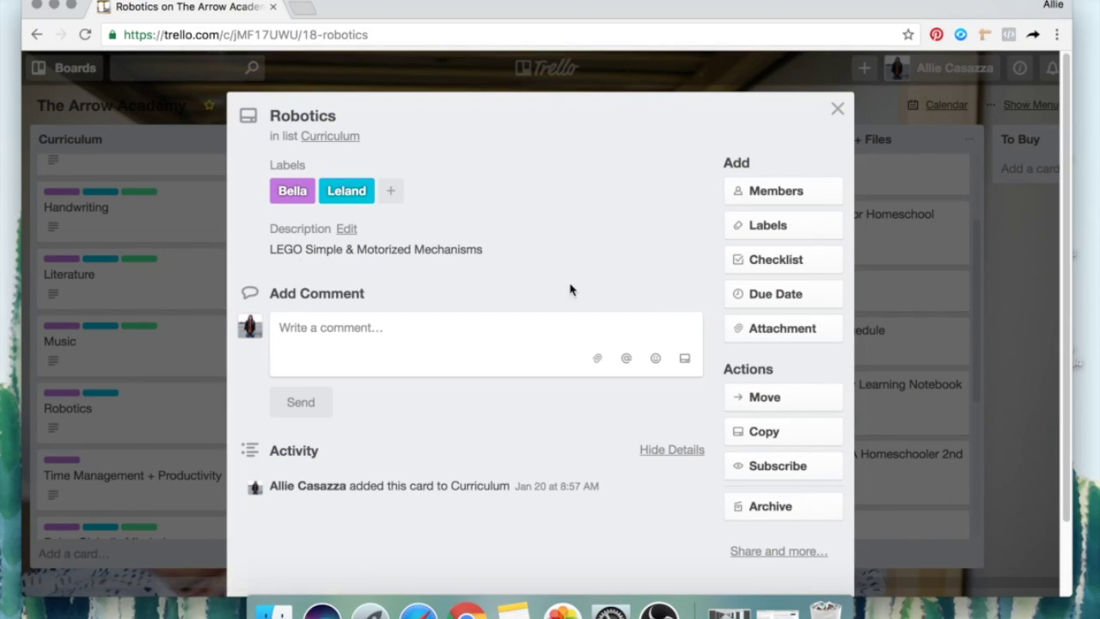
pyautogui.click(1010, 427)
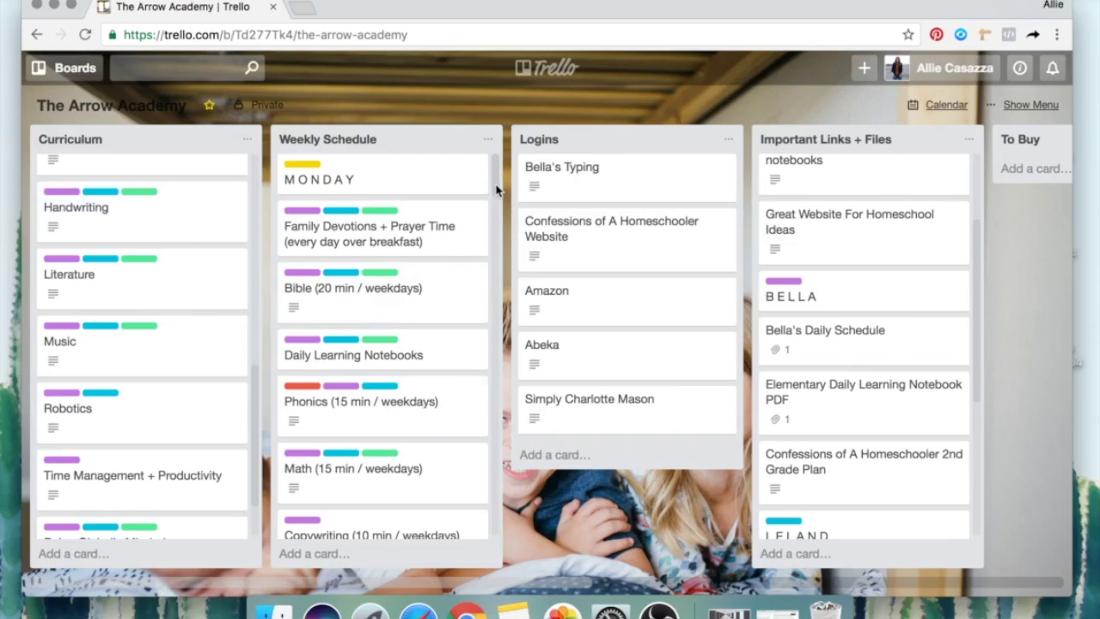
# View the Daily Learning Notebooks and Phonics cards in the Weekly Schedule list.
pyautogui.moveTo(496, 189); pyautogui.dragTo(511, 275)
pyautogui.scroll(-2, 505, 249)
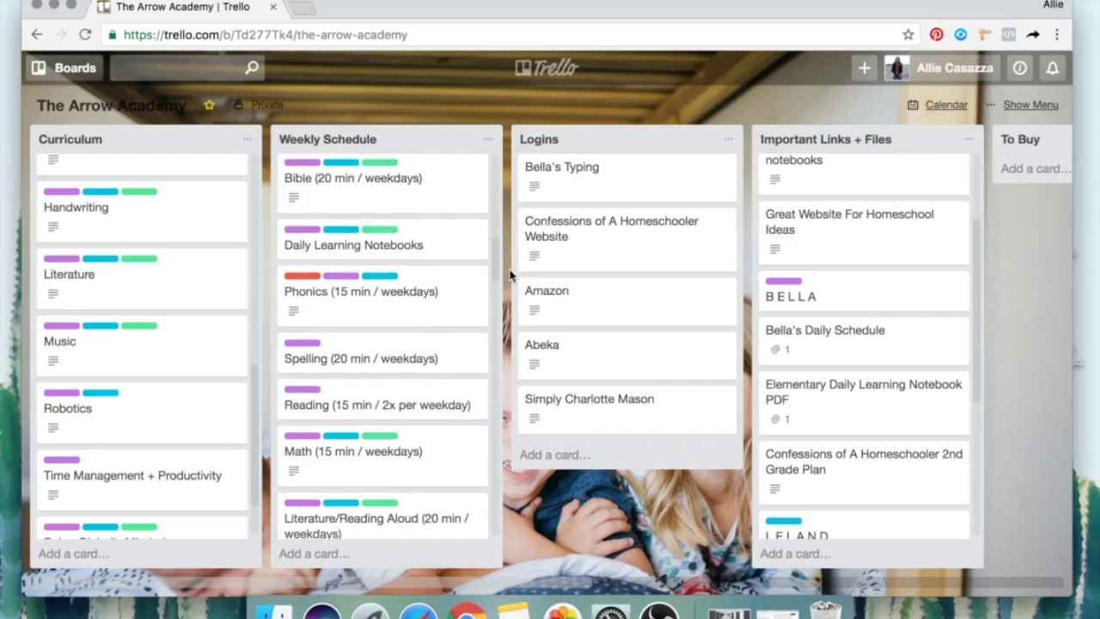
pyautogui.click(336, 248)
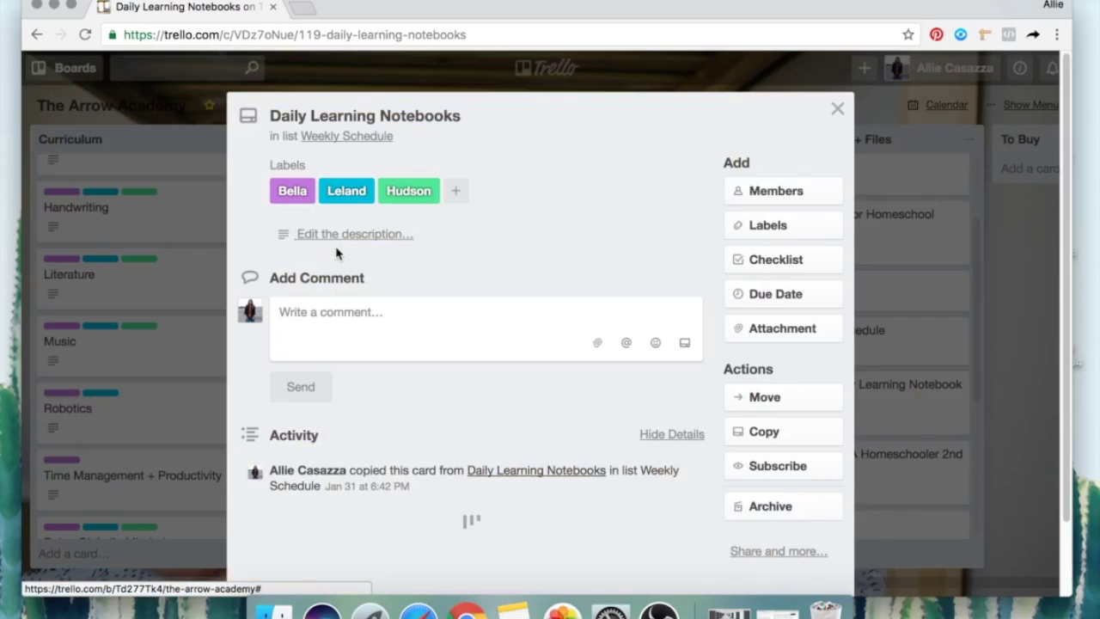
pyautogui.click(629, 62)
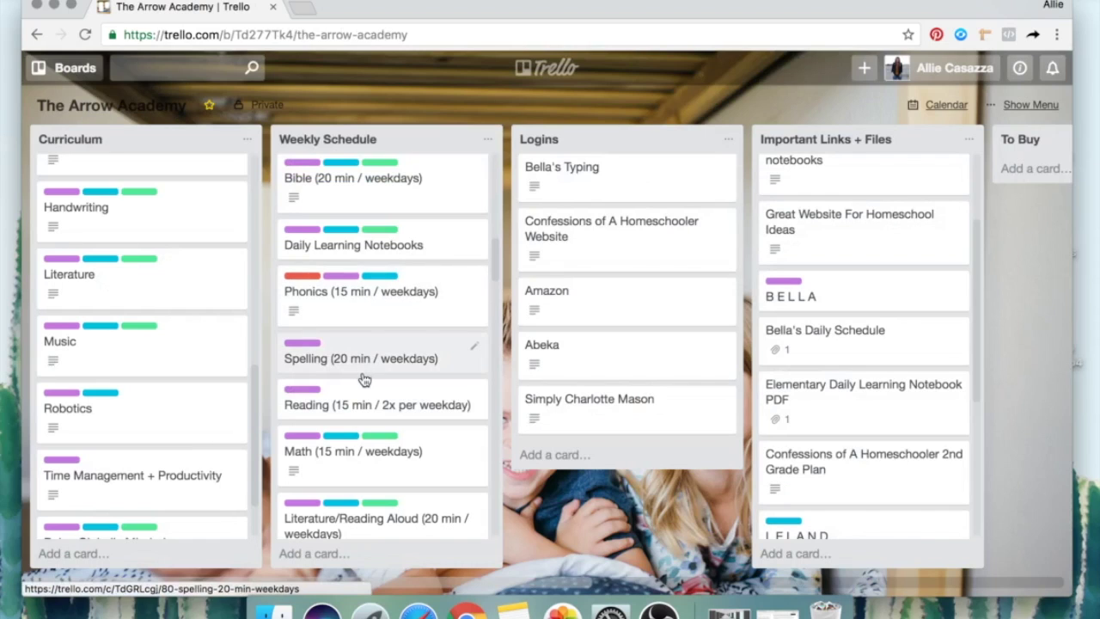
pyautogui.click(364, 315)
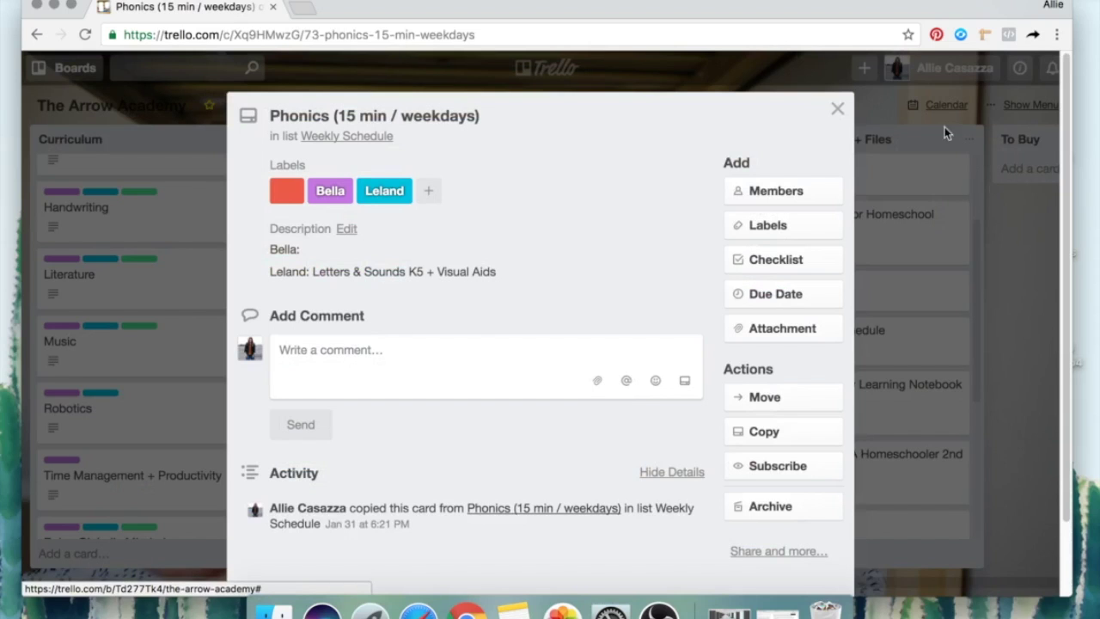
pyautogui.click(678, 59)
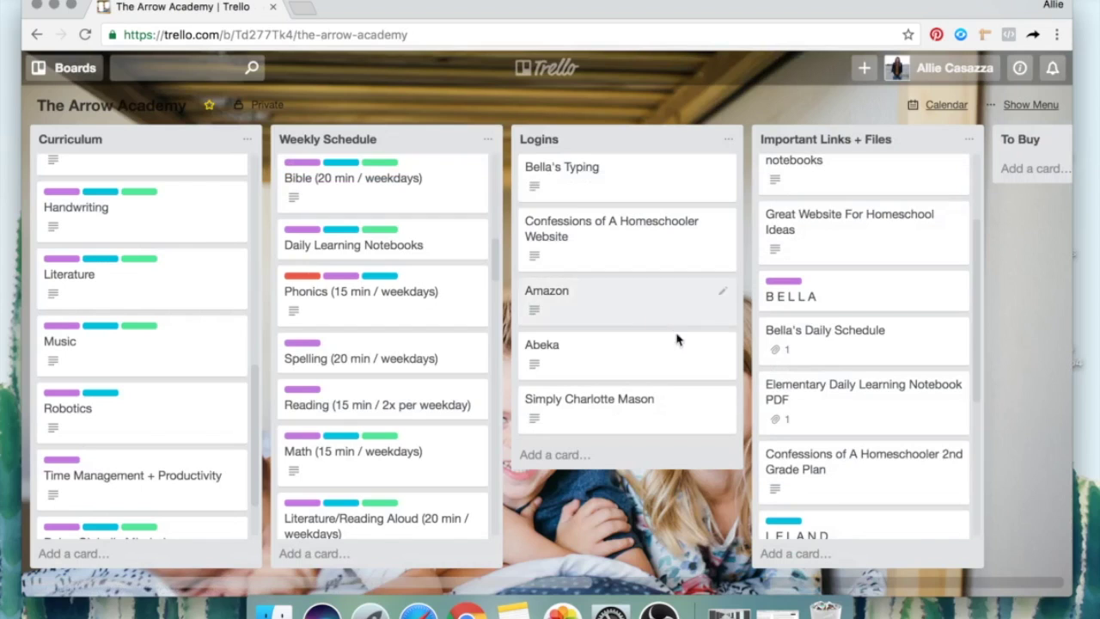
# Create a private board titled "Camper Renovation" with the team set to none.
pyautogui.click(74, 76)
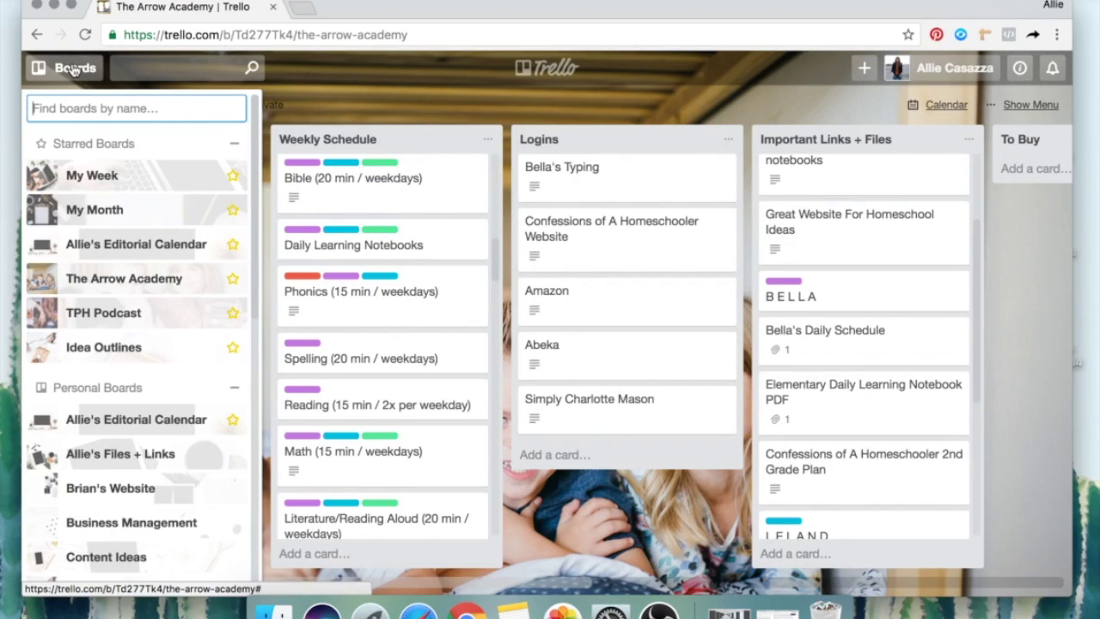
pyautogui.click(706, 89)
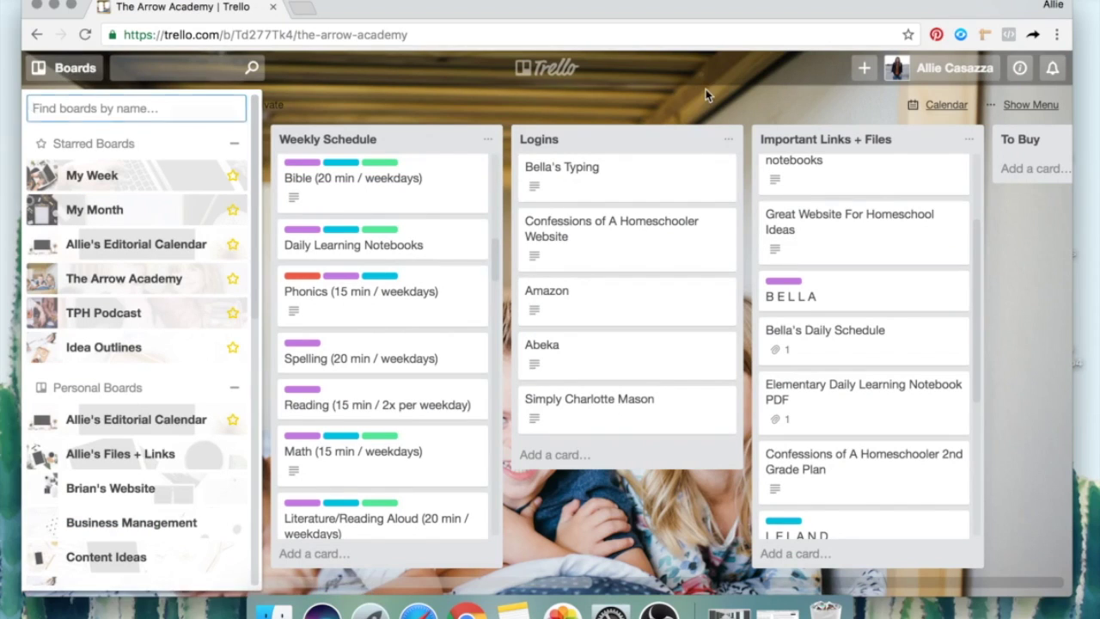
pyautogui.click(864, 67)
pyautogui.click(862, 170)
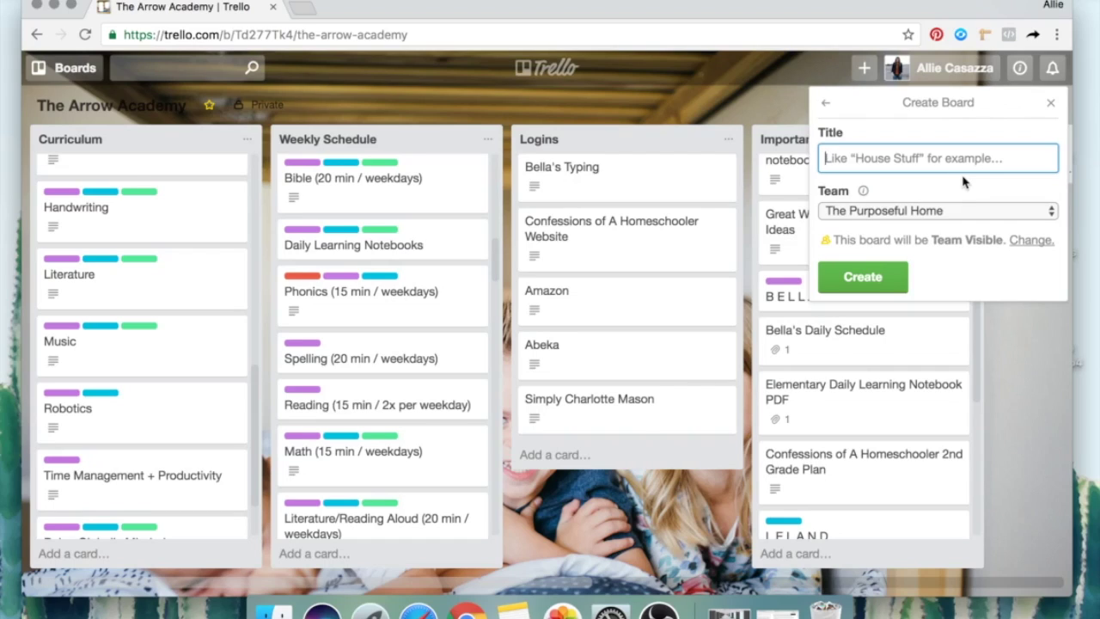
pyautogui.write('Campe')
pyautogui.write('r Reo')
pyautogui.write('ovation')
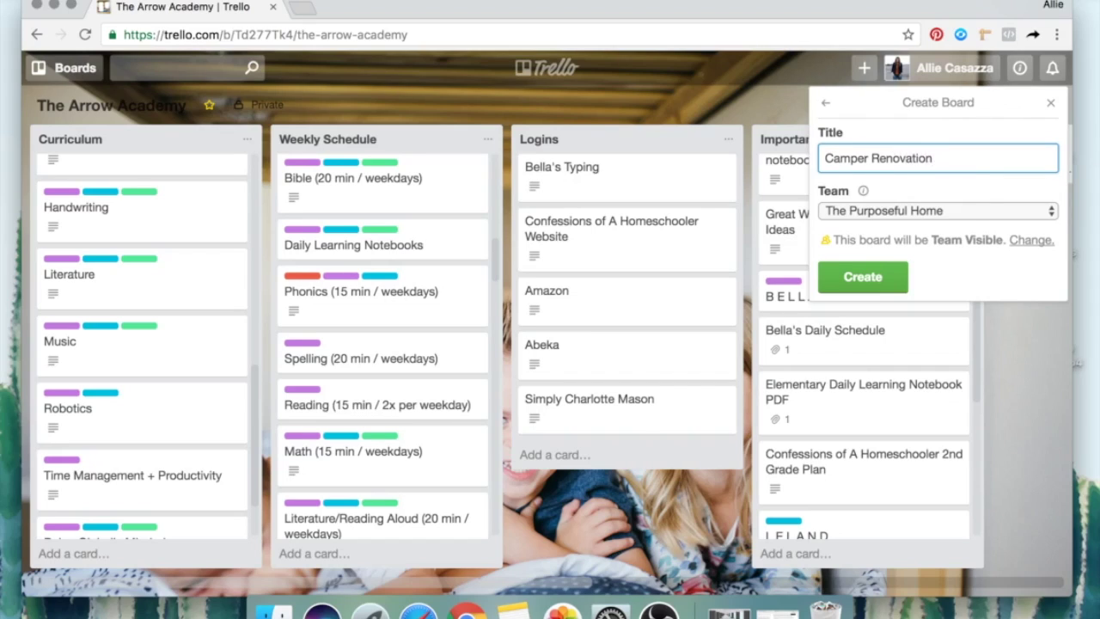
pyautogui.click(966, 213)
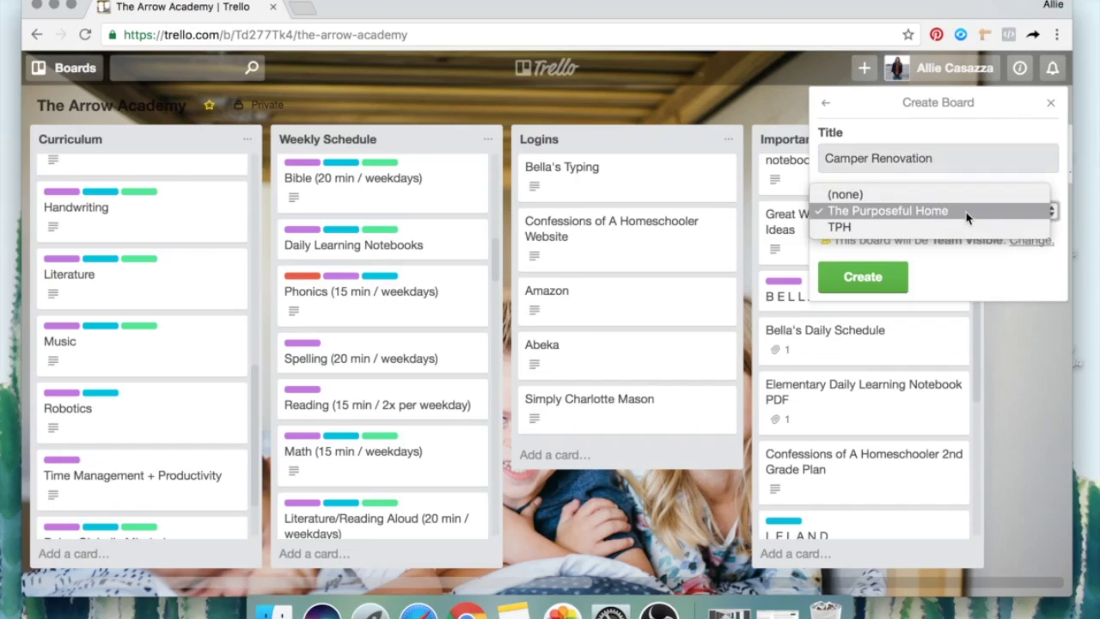
pyautogui.click(956, 196)
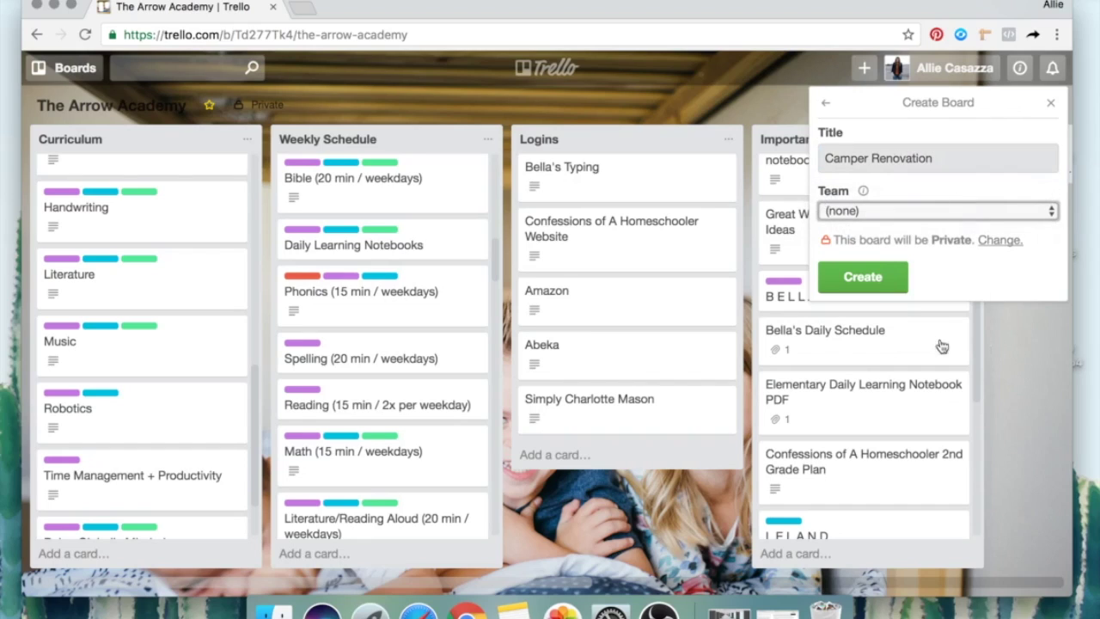
pyautogui.click(855, 280)
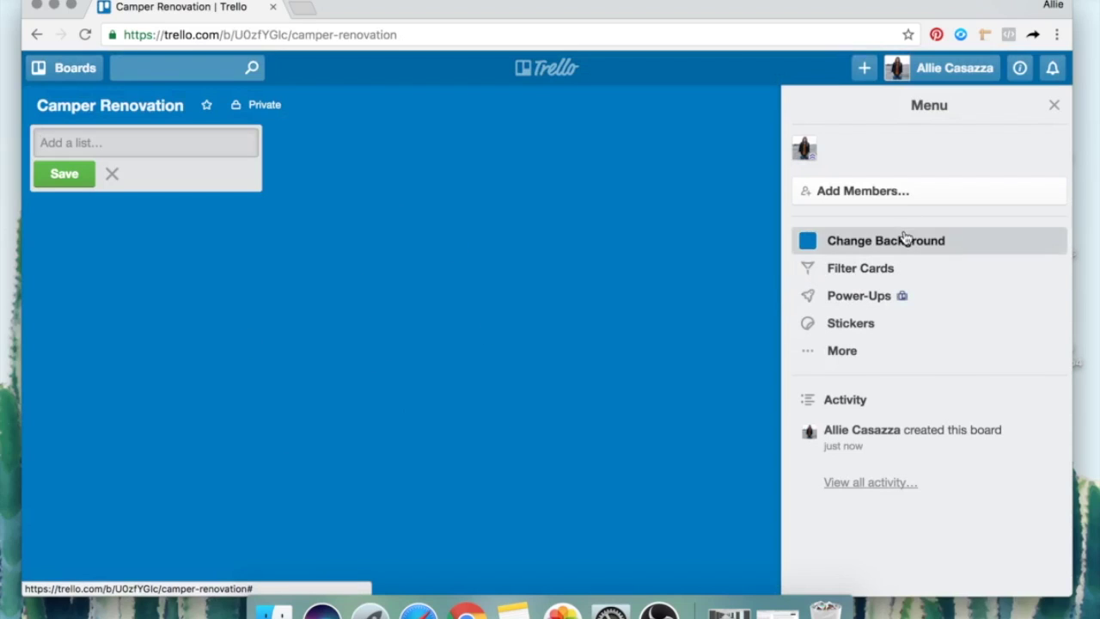
# Browse the board backgrounds and apply the custom desk photo with gold chevron notebooks and patterned pencils.
pyautogui.click(838, 240)
pyautogui.scroll(-3, 909, 235)
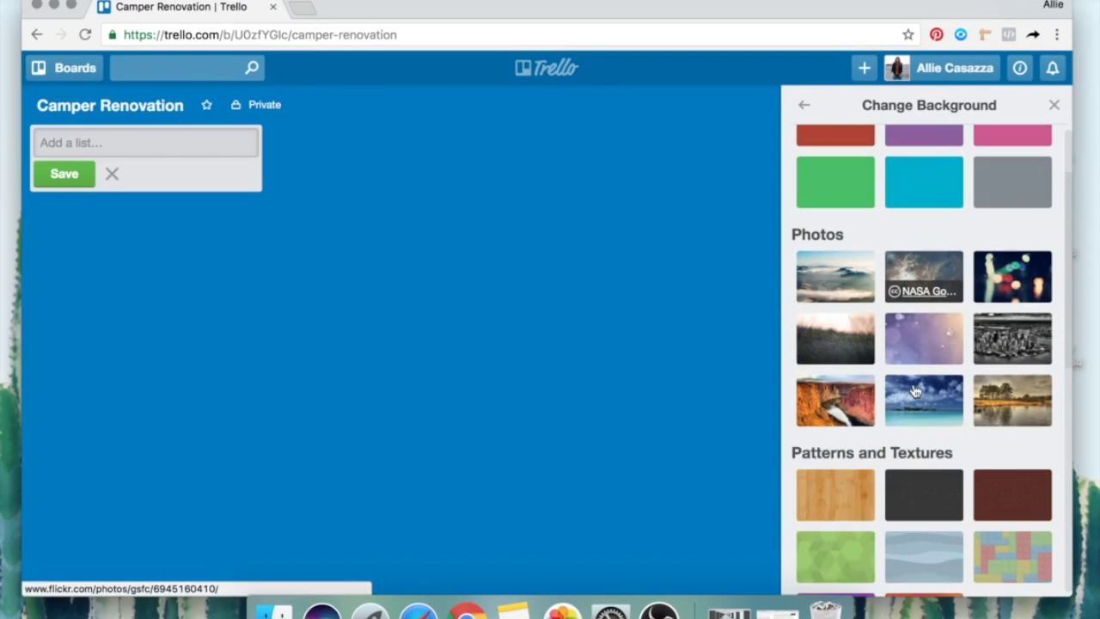
pyautogui.scroll(-5, 903, 370)
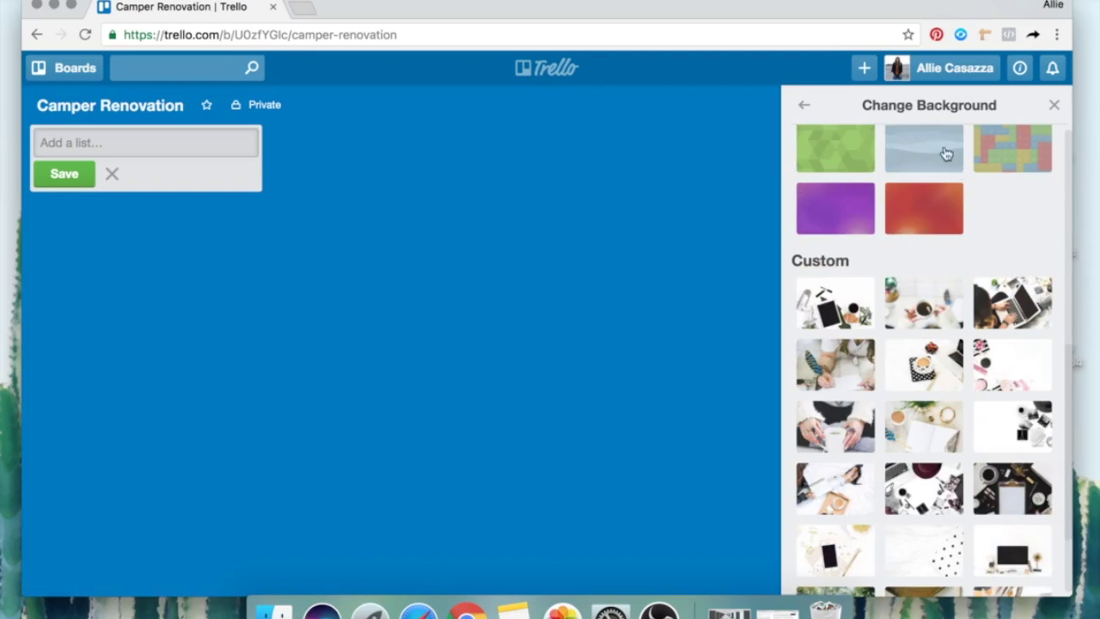
pyautogui.scroll(6, 900, 266)
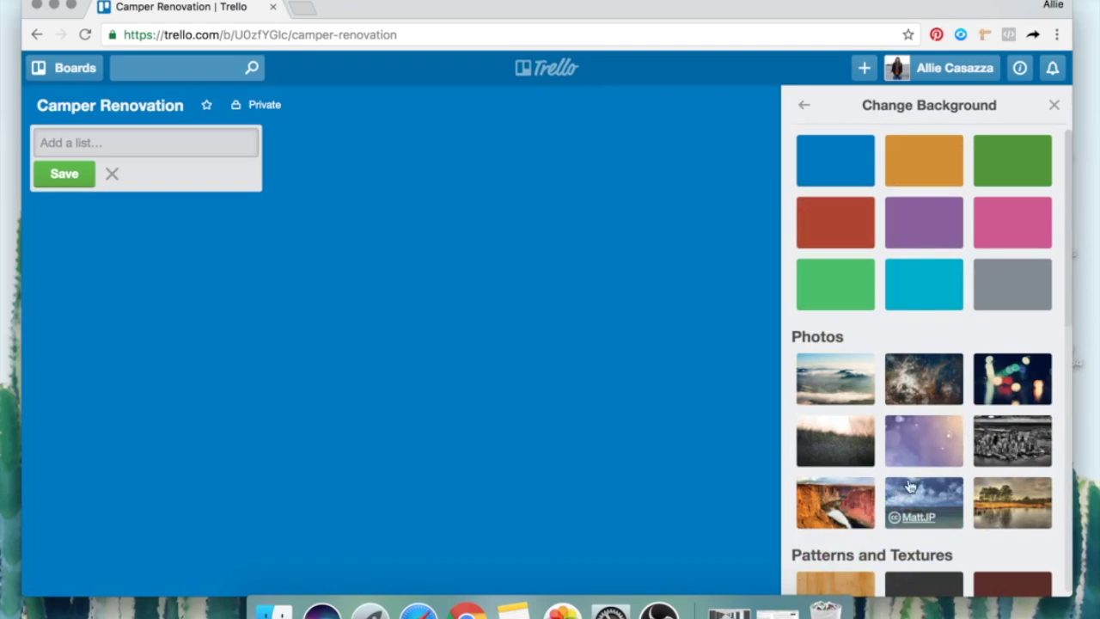
pyautogui.scroll(-8, 894, 258)
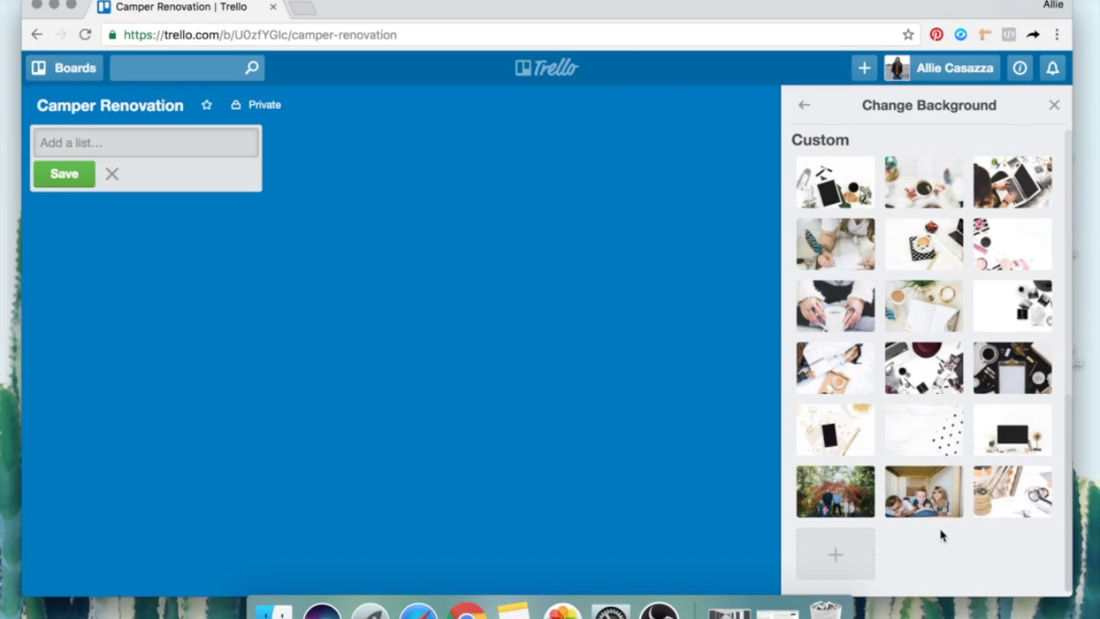
pyautogui.click(1025, 486)
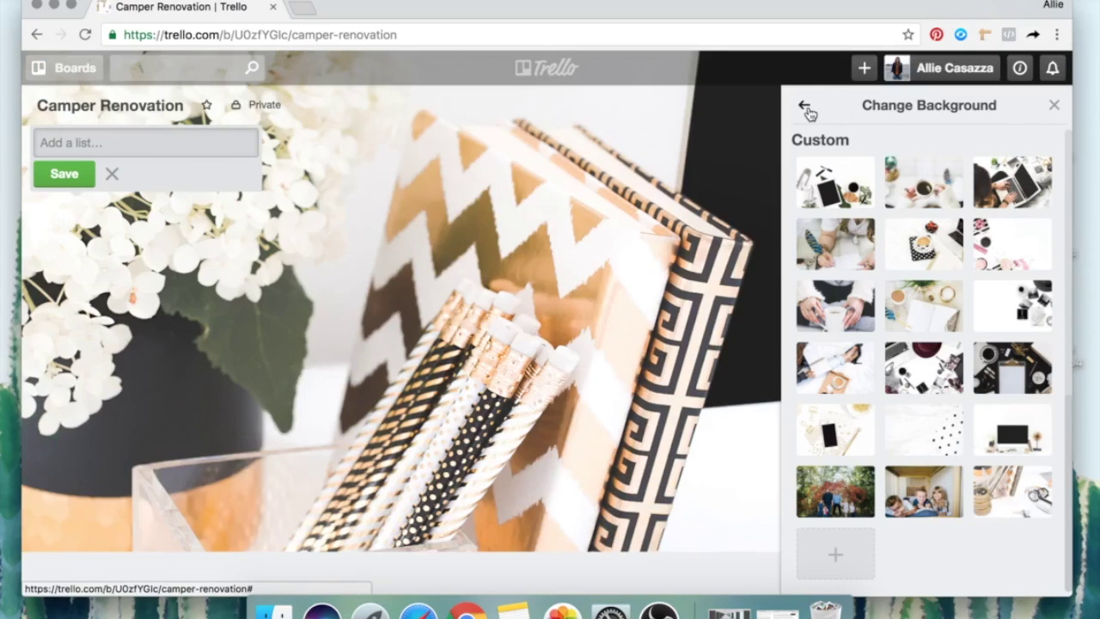
pyautogui.click(806, 107)
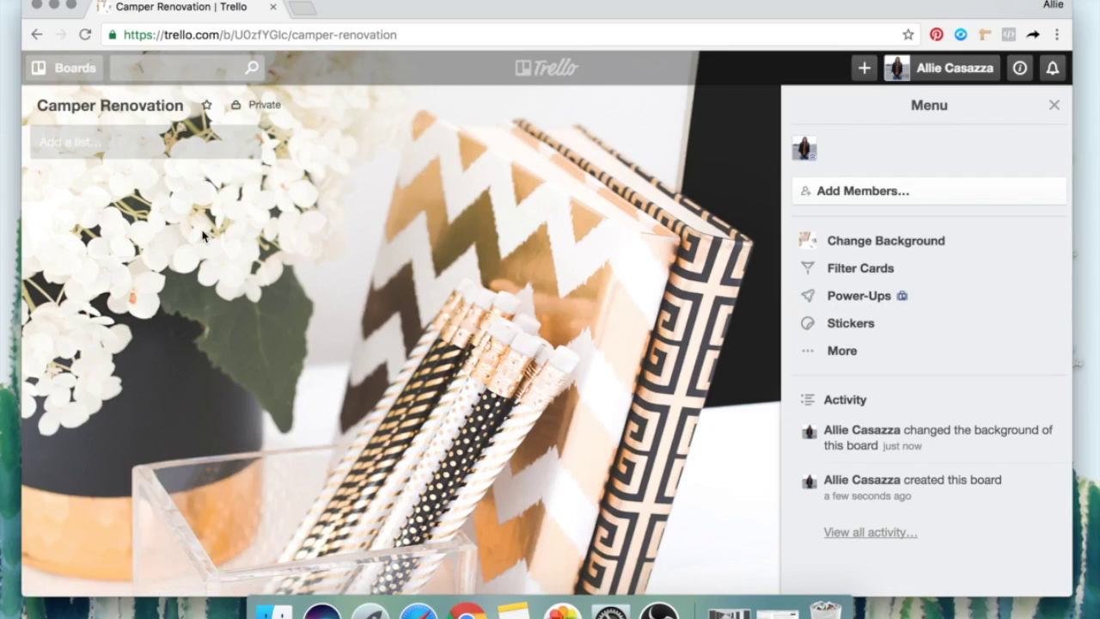
# Add two lists named "Repairs" and "Remodeling" to the Camper Renovation board.
pyautogui.click(83, 143)
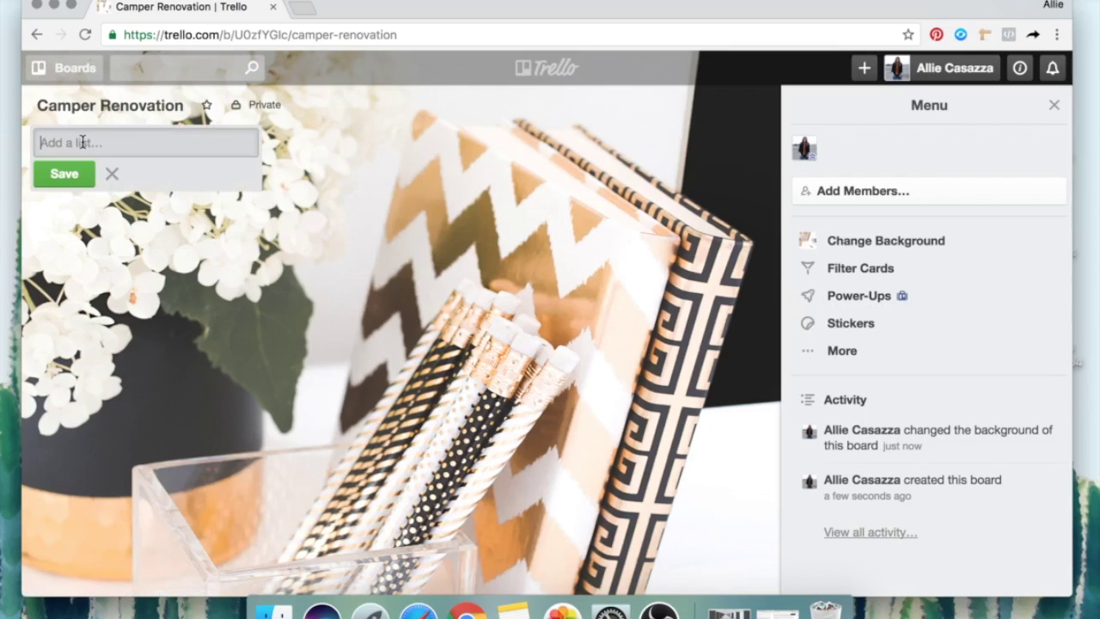
pyautogui.write('Repairs')
pyautogui.press('Return')
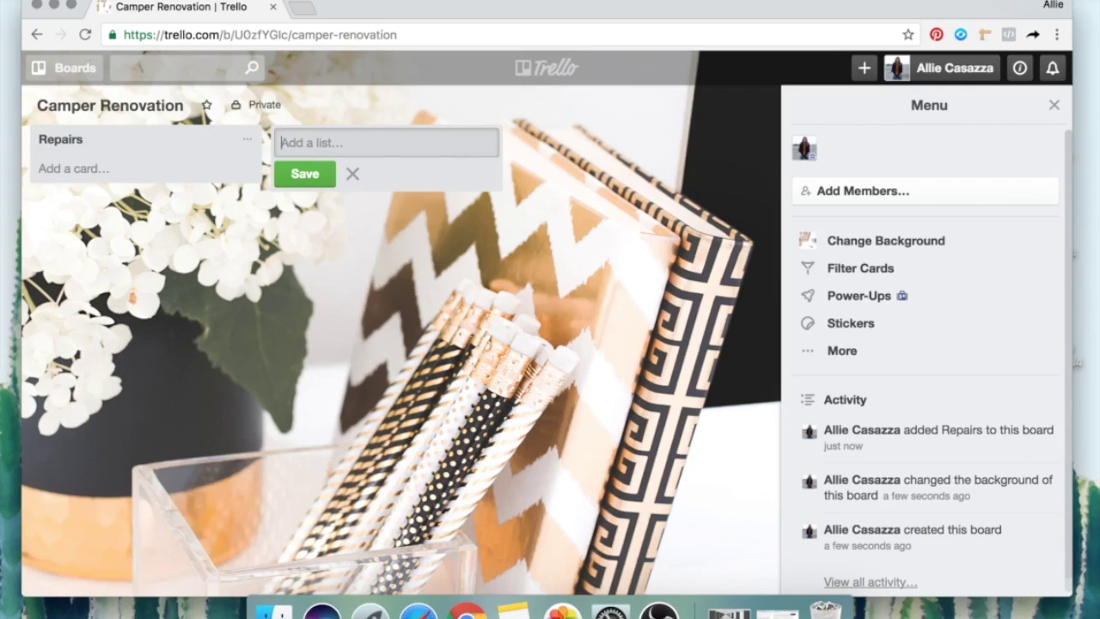
pyautogui.write('Remodeling')
pyautogui.press('Return')
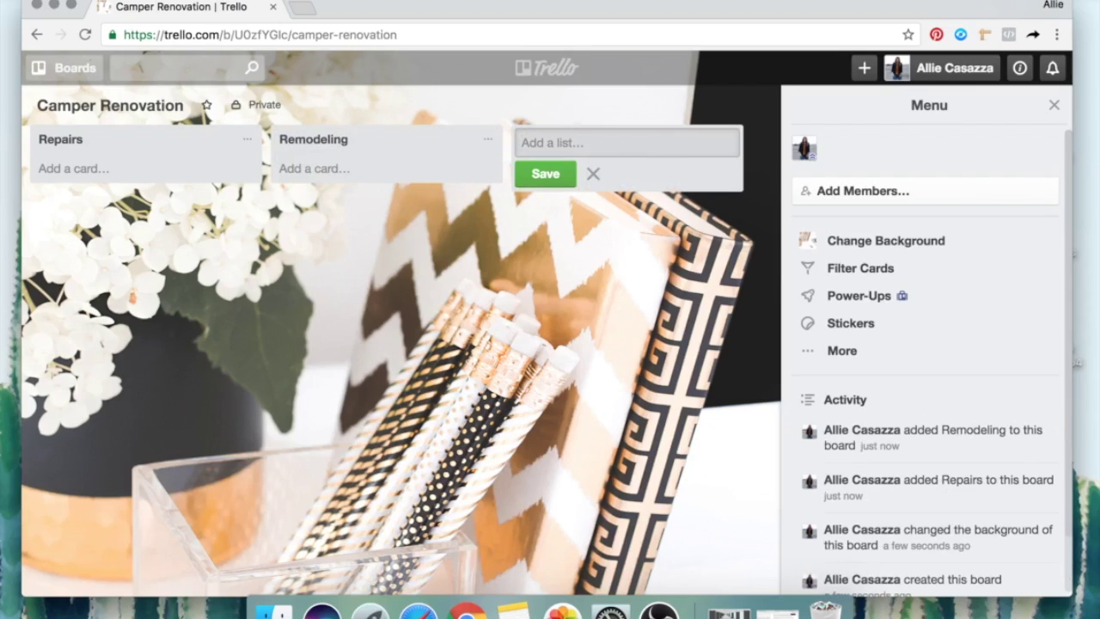
# Hide the board menu and add two more lists named "Decorating" and "Project Timeline".
pyautogui.click(1054, 105)
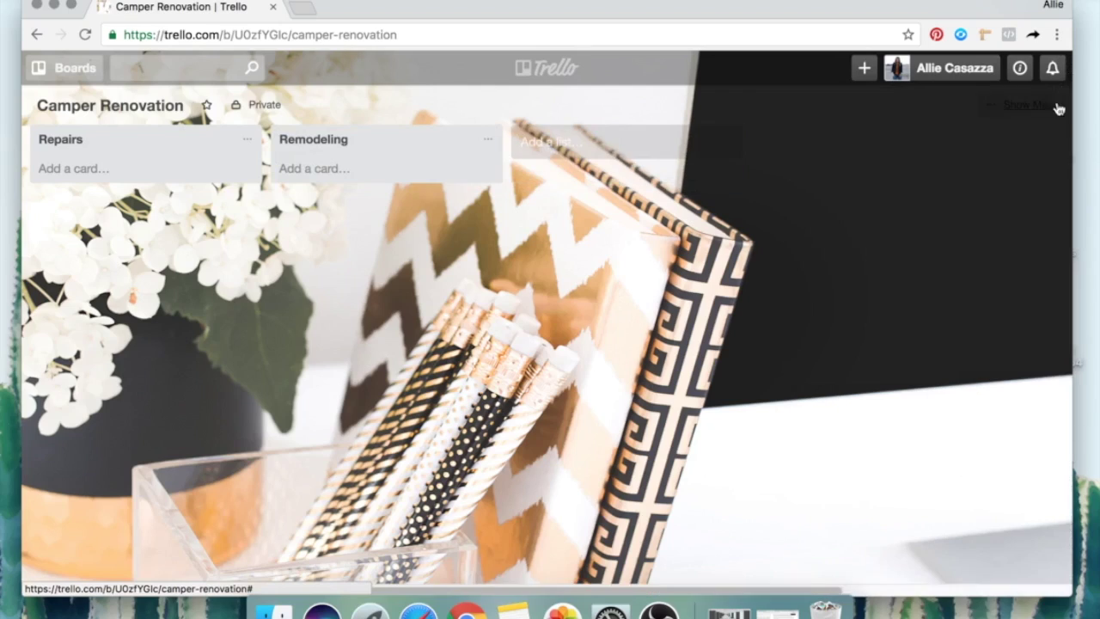
pyautogui.click(615, 133)
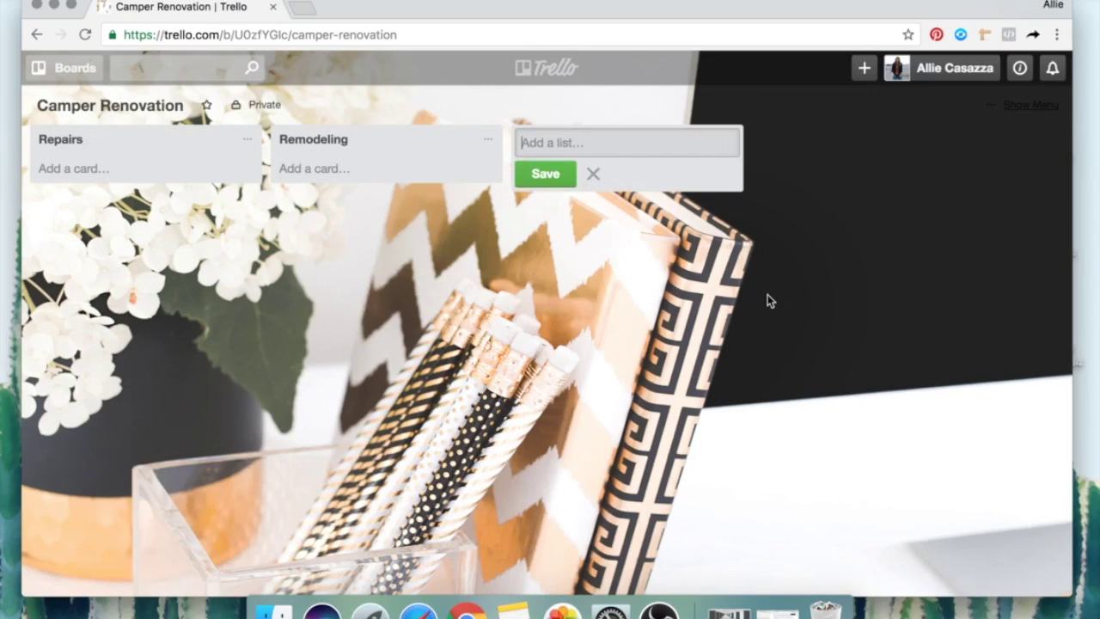
pyautogui.write('Decorating')
pyautogui.press('Return')
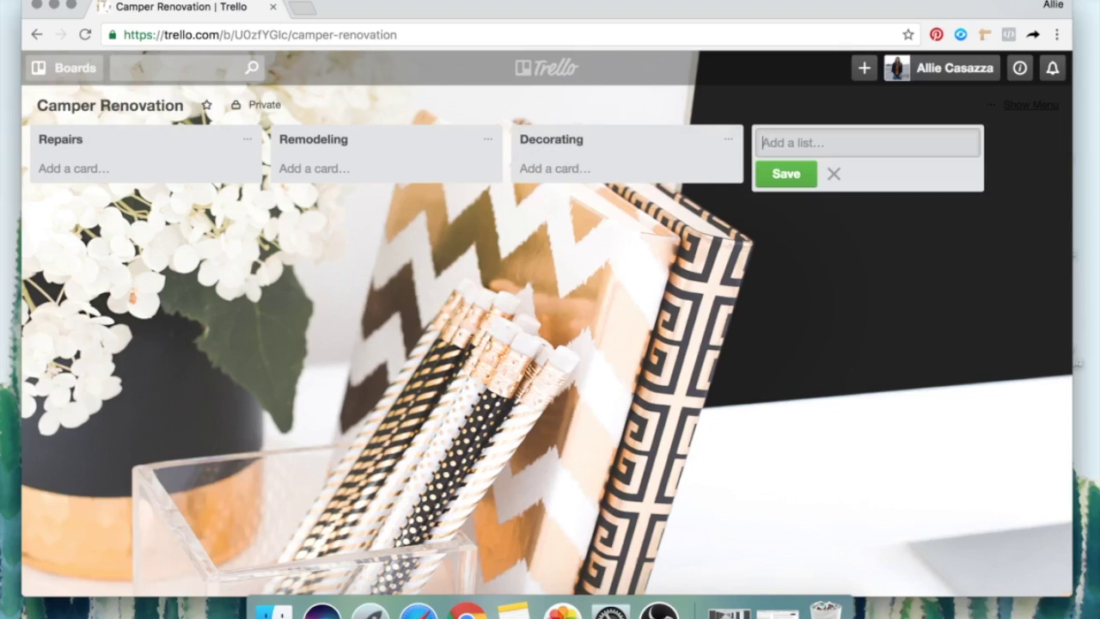
pyautogui.write('Project Timeline')
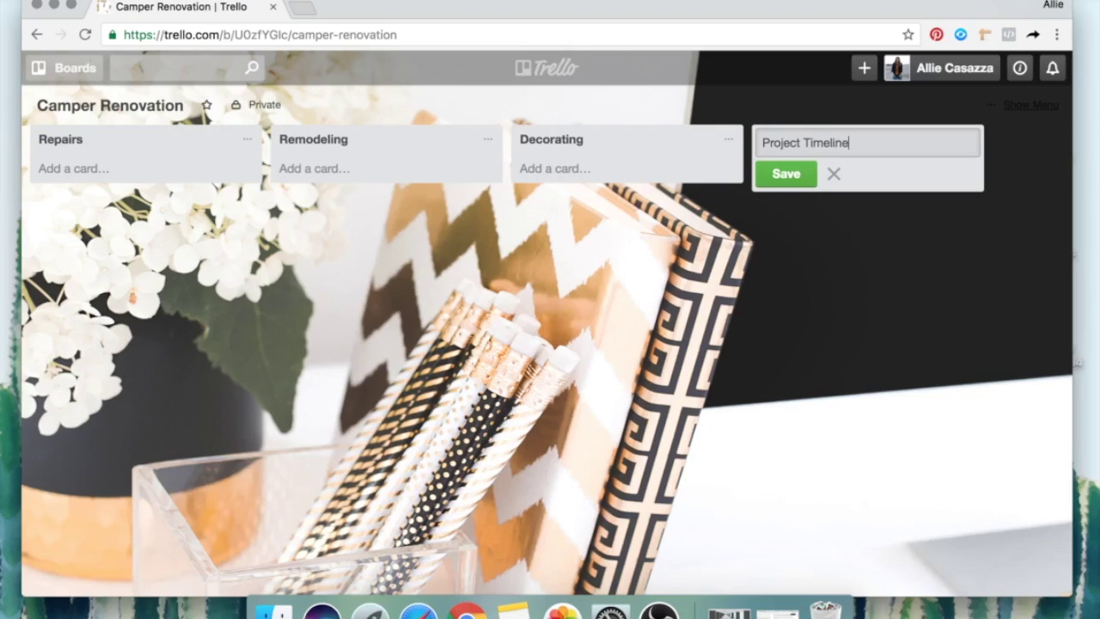
pyautogui.press('Return')
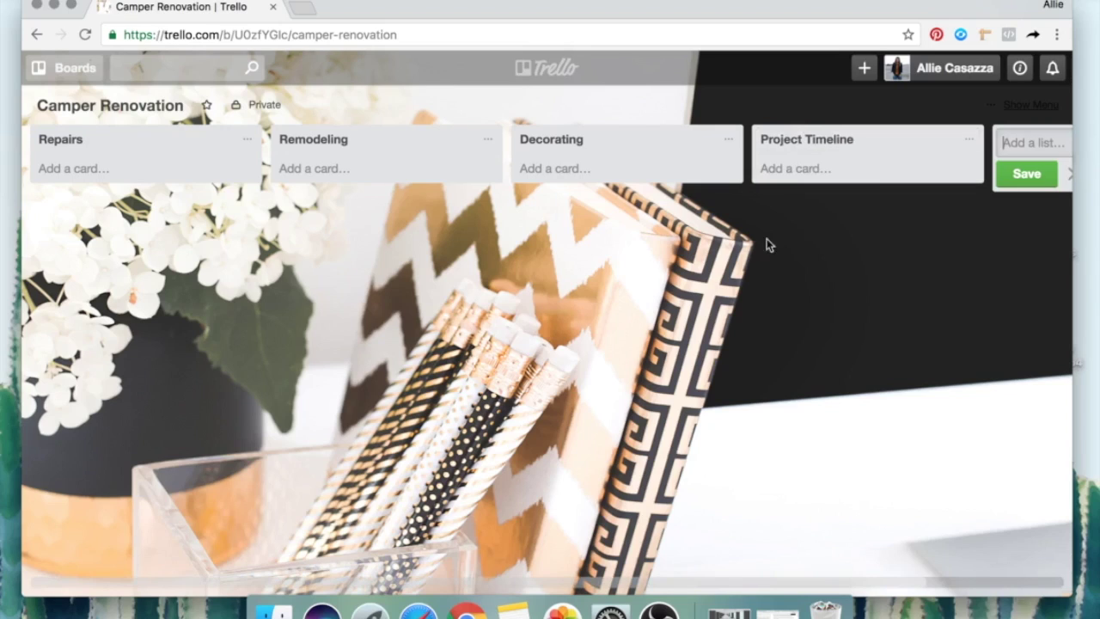
pyautogui.click(1071, 175)
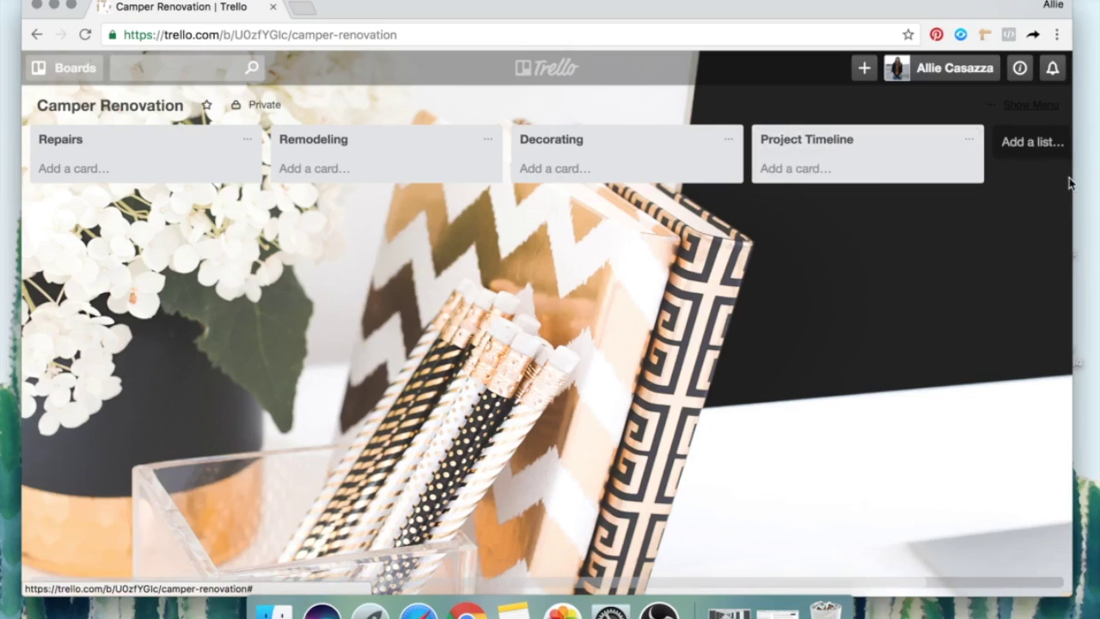
# Add the cards "Remove mold" and "Repair wall panels" to the Repairs list, and view the details of the wall panels card.
pyautogui.click(79, 176)
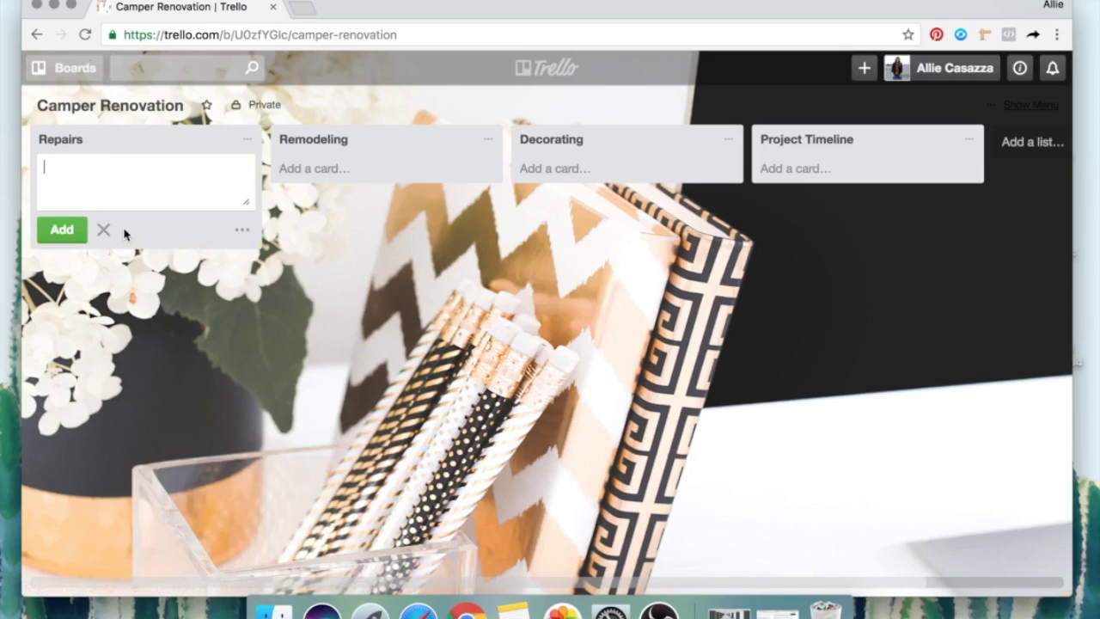
pyautogui.write('Remove mold')
pyautogui.press('Return')
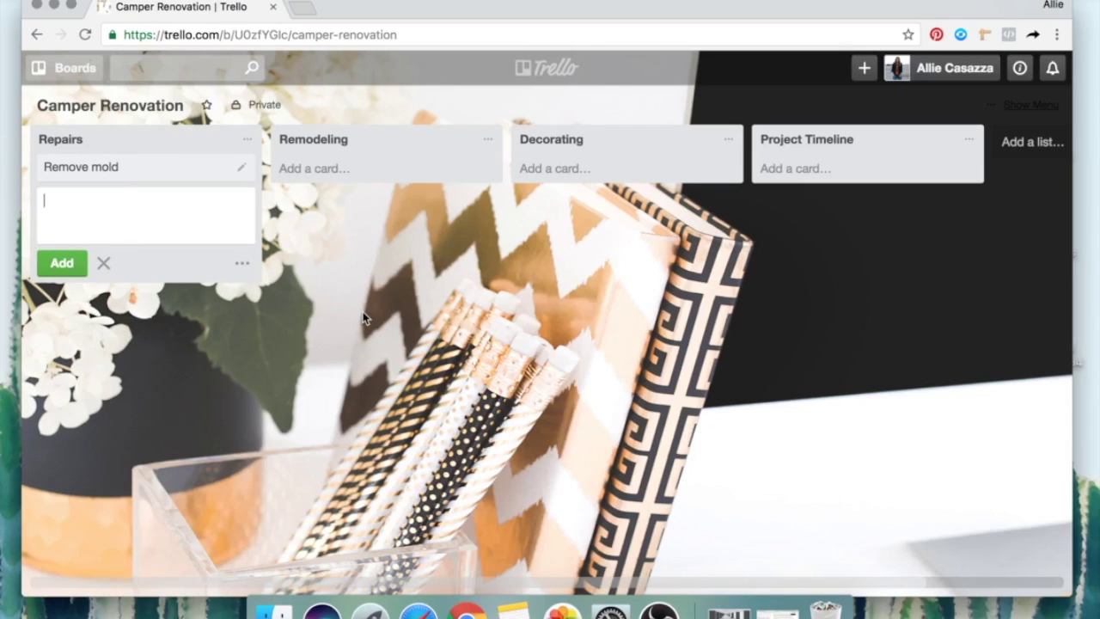
pyautogui.write('Repair wall panels')
pyautogui.press('Return')
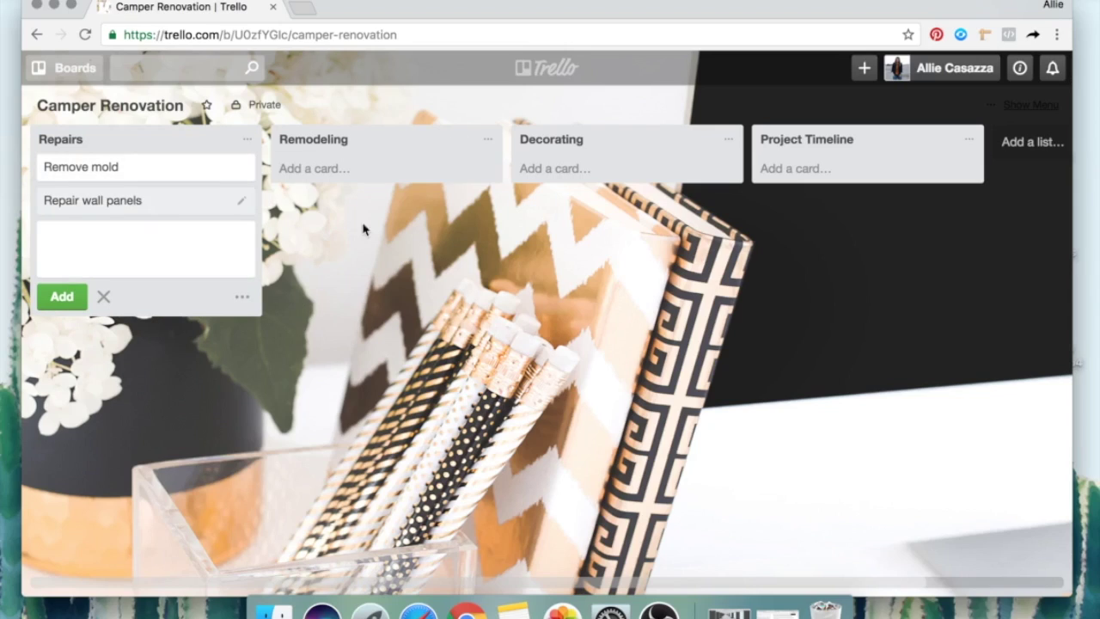
pyautogui.press('Escape')
pyautogui.click(84, 203)
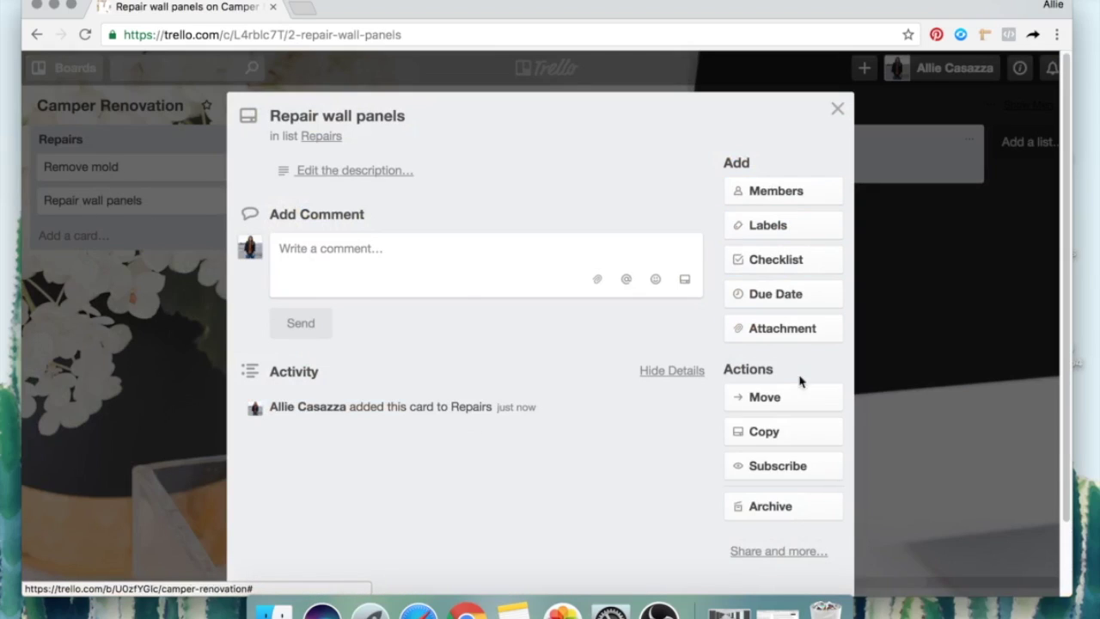
pyautogui.click(24, 417)
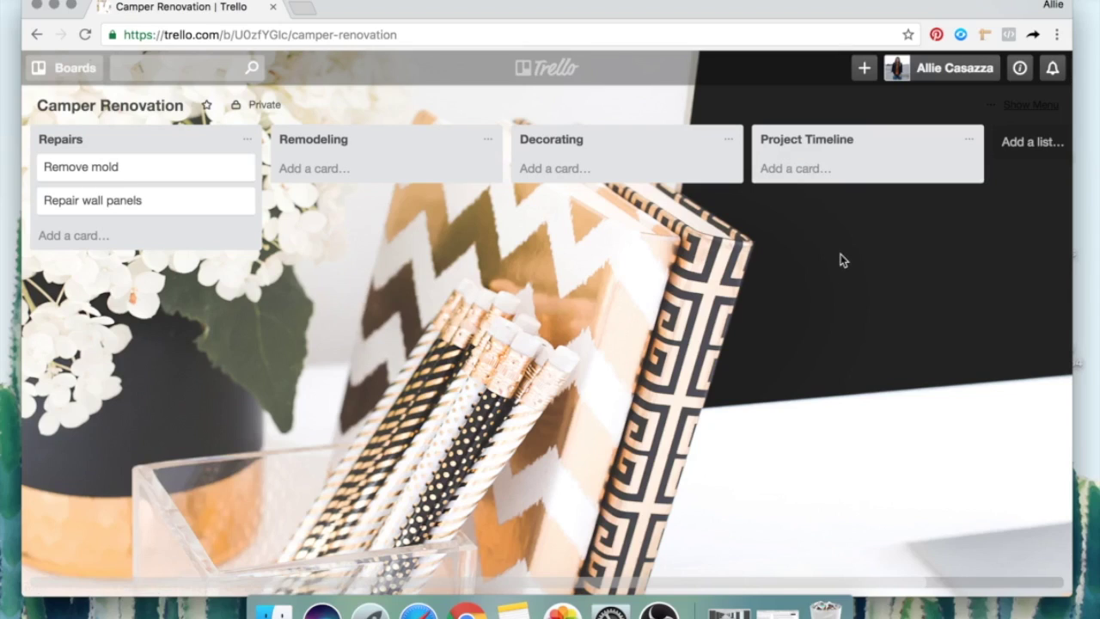
# Add a "FEBRUARY" card to the Project Timeline list and give it the yellow label.
pyautogui.click(799, 171)
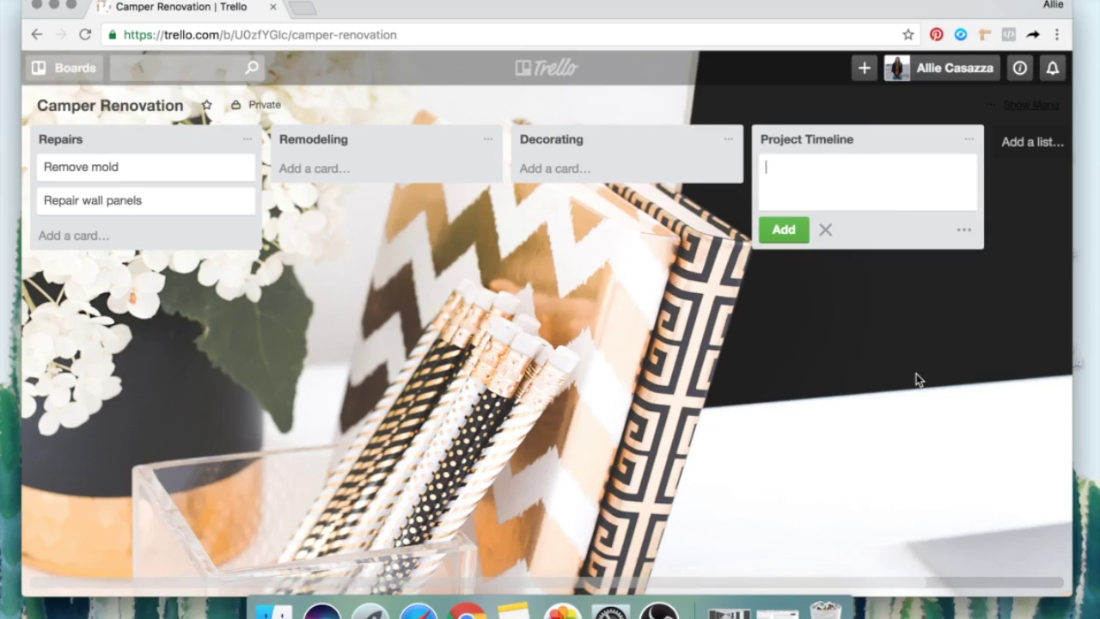
pyautogui.write('FEBRUARY')
pyautogui.click(783, 230)
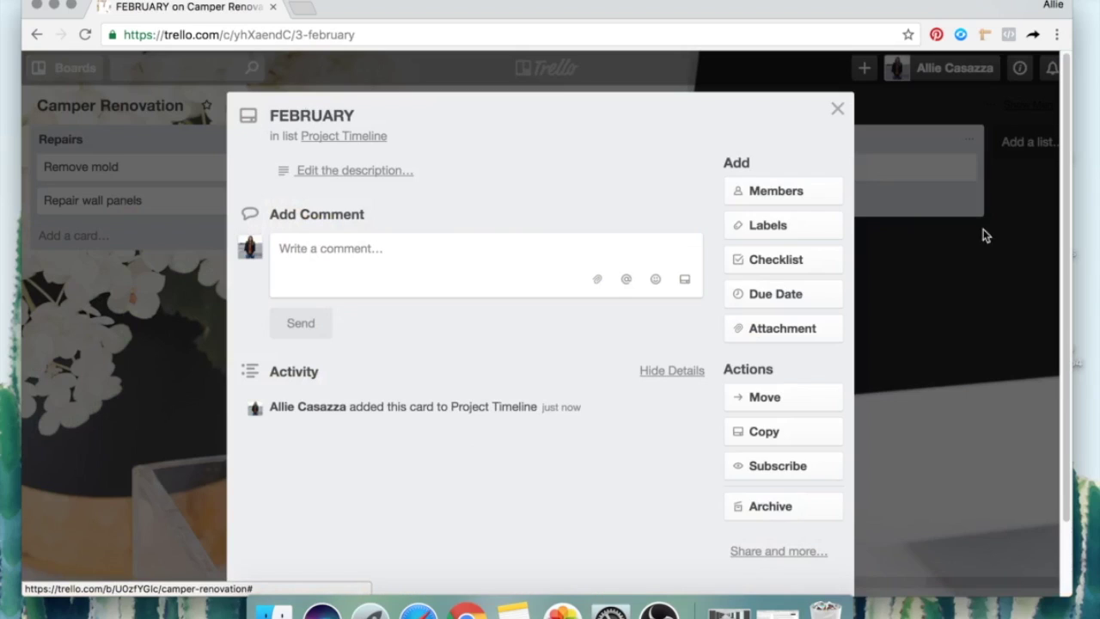
pyautogui.click(769, 225)
pyautogui.click(932, 372)
pyautogui.click(1006, 365)
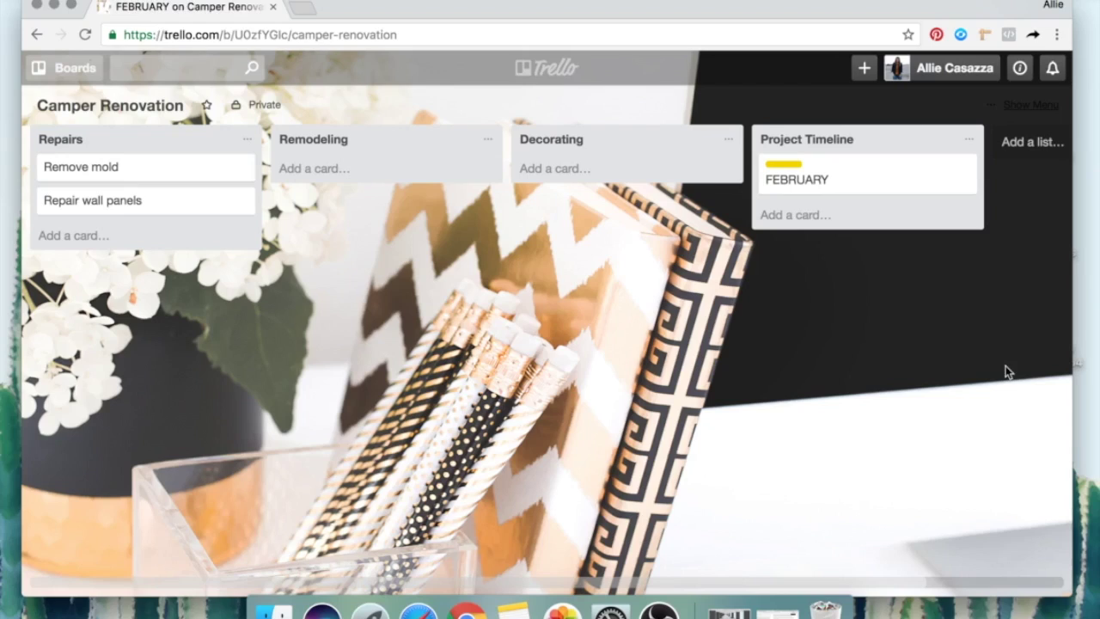
# Add the cards "Painting" and "Repairs" below FEBRUARY in the Project Timeline list.
pyautogui.click(793, 216)
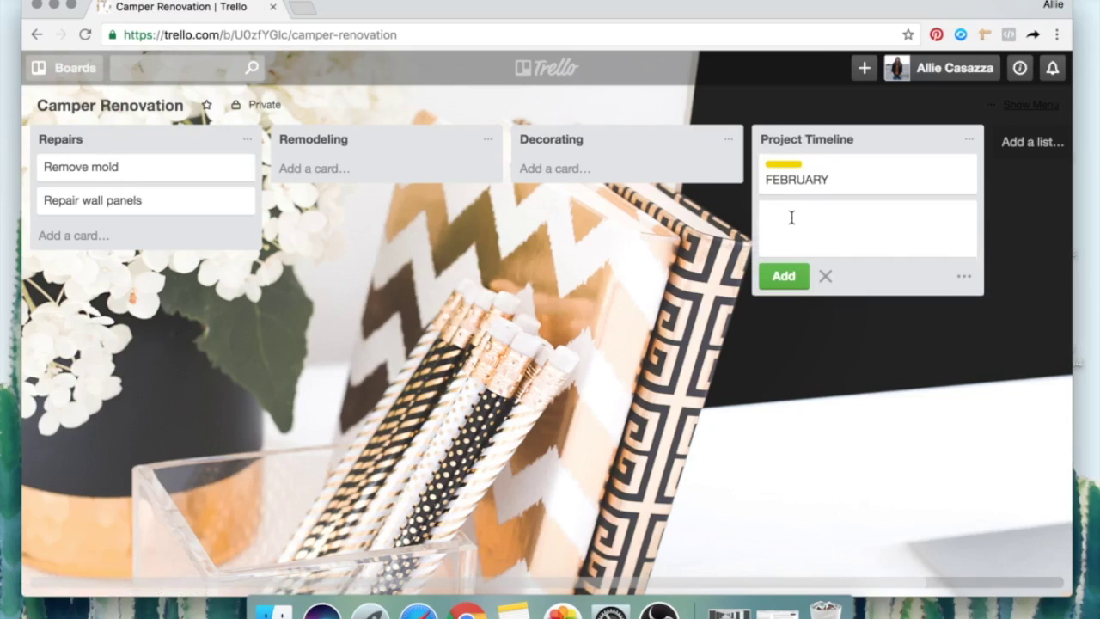
pyautogui.write('PAITN')
pyautogui.press('BackSpace')
pyautogui.press('BackSpace')
pyautogui.press('BackSpace')
pyautogui.press('BackSpace')
pyautogui.write('ainting')
pyautogui.press('Return')
pyautogui.write('Repairs')
pyautogui.press('Return')
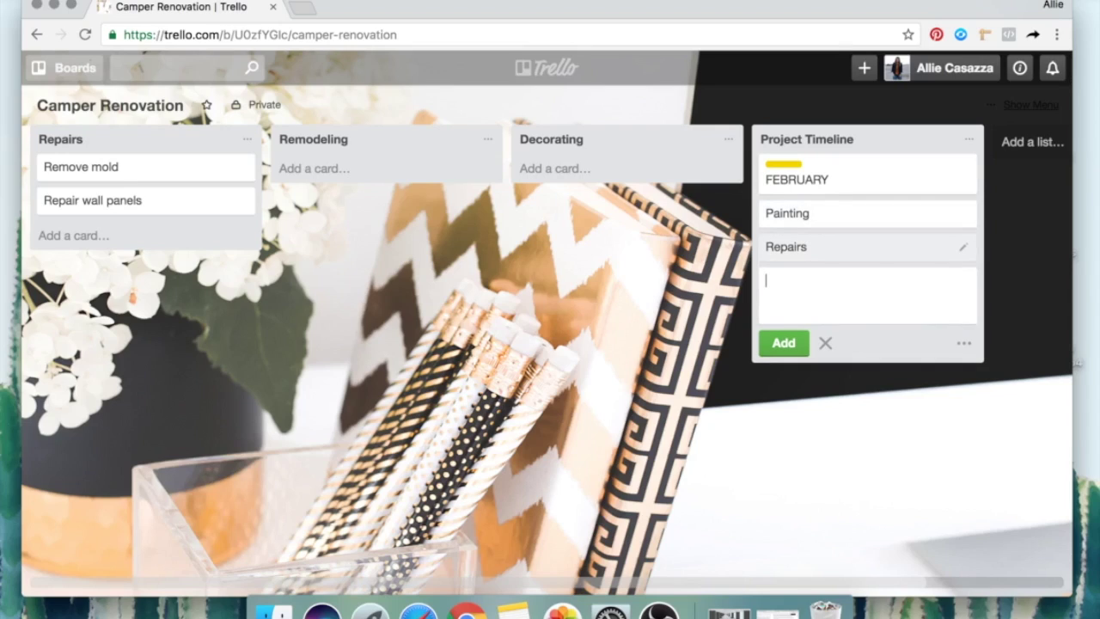
# Add the cards "Choose a white paint color" and "Find a futon" to the Project Timeline list.
pyautogui.write('Choose a white paint color')
pyautogui.press('Return')
pyautogui.write('Find a futon')
pyautogui.press('Return')
# Add a "MARCH" card to the Project Timeline list and give it the yellow label.
pyautogui.write('MARCH')
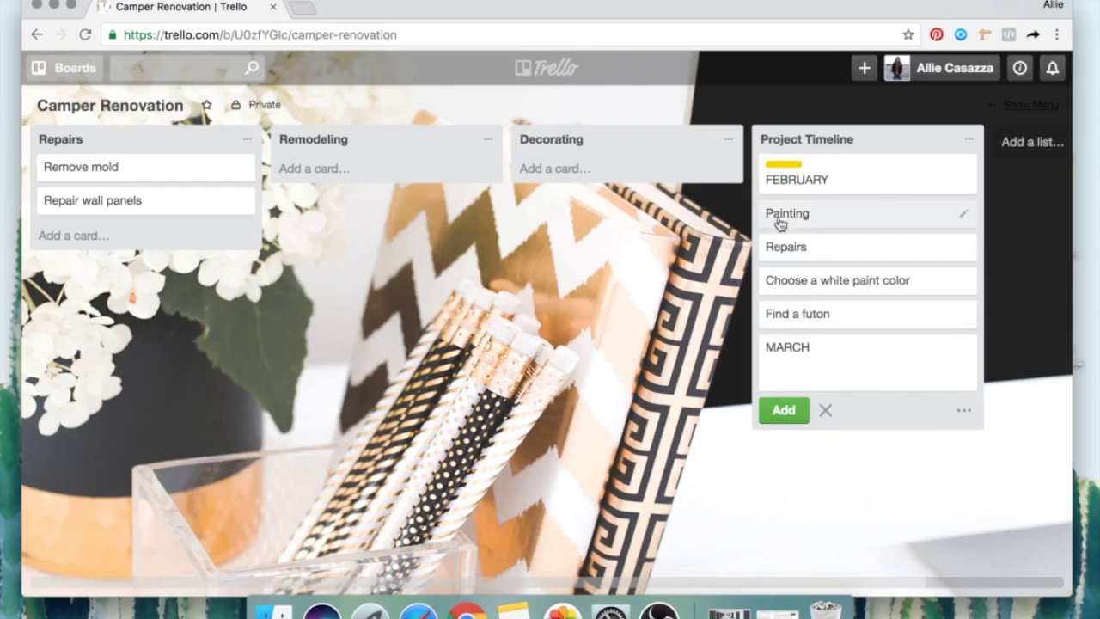
pyautogui.press('Return')
pyautogui.click(836, 354)
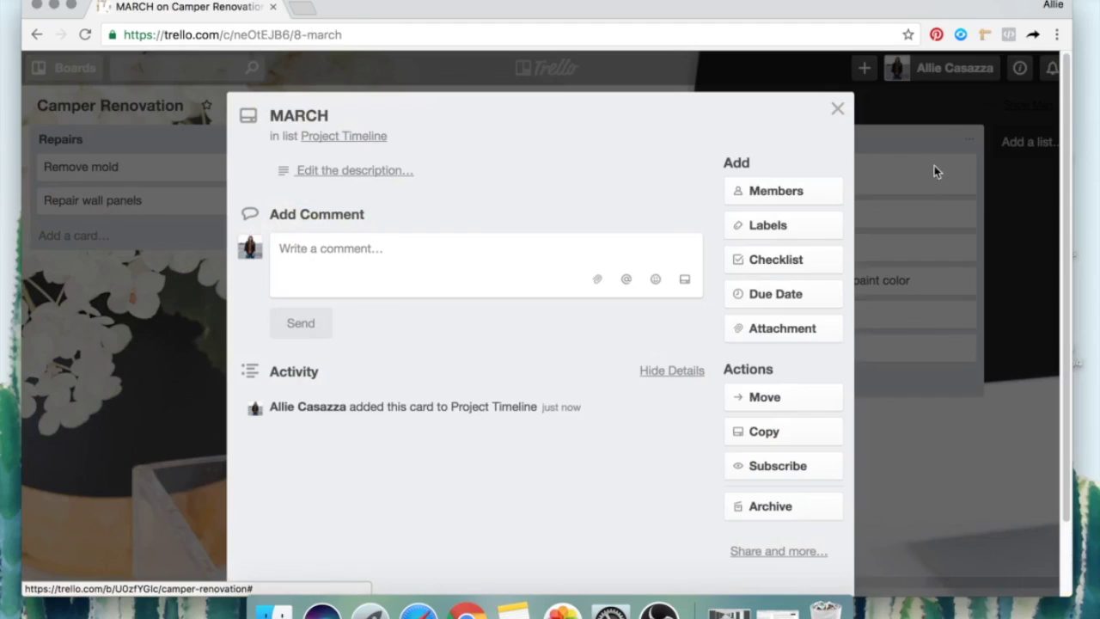
pyautogui.click(790, 225)
pyautogui.click(843, 378)
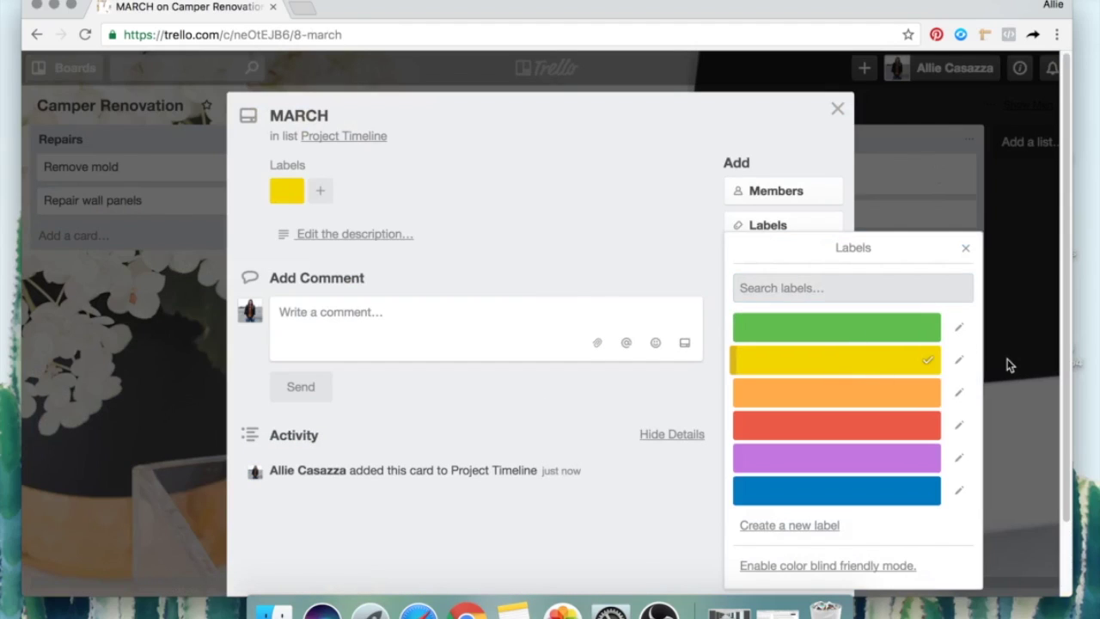
# Close the MARCH card and add the cards "Buy a rug" and "Get new dishes" below it in the Project Timeline list.
pyautogui.click(1007, 359)
pyautogui.click(1008, 362)
pyautogui.click(805, 396)
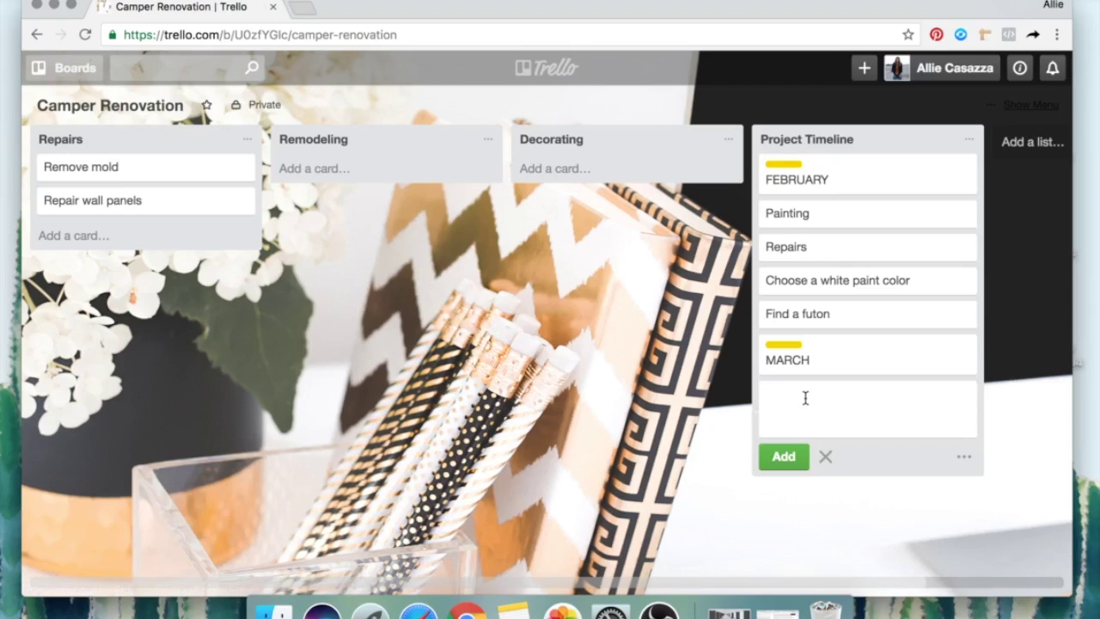
pyautogui.write('Buy a run')
pyautogui.press('Return')
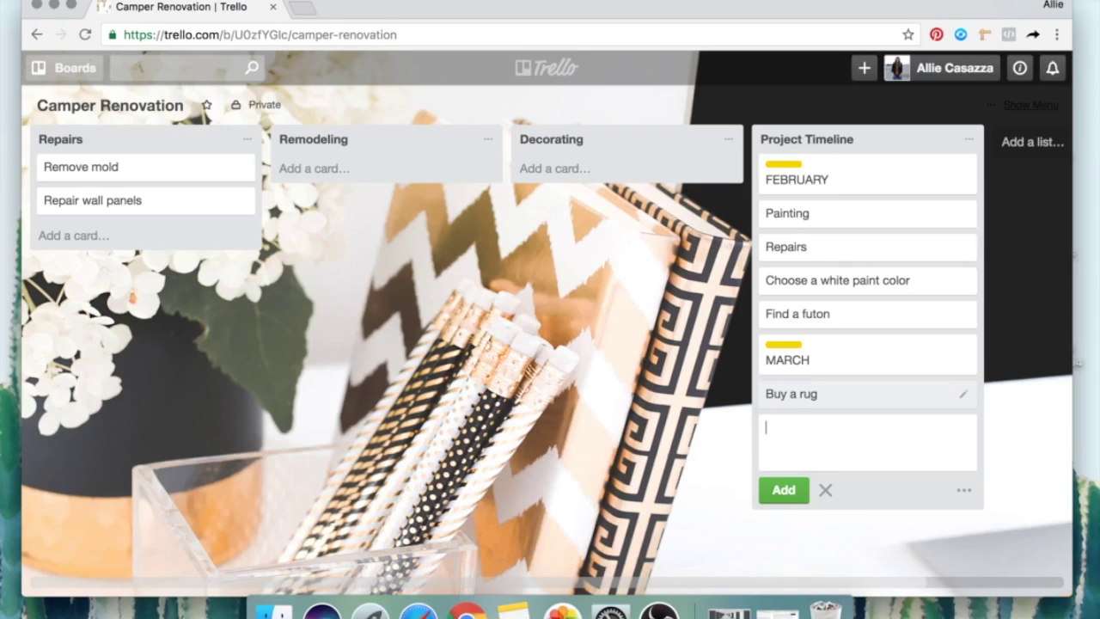
pyautogui.write('Get new dishes')
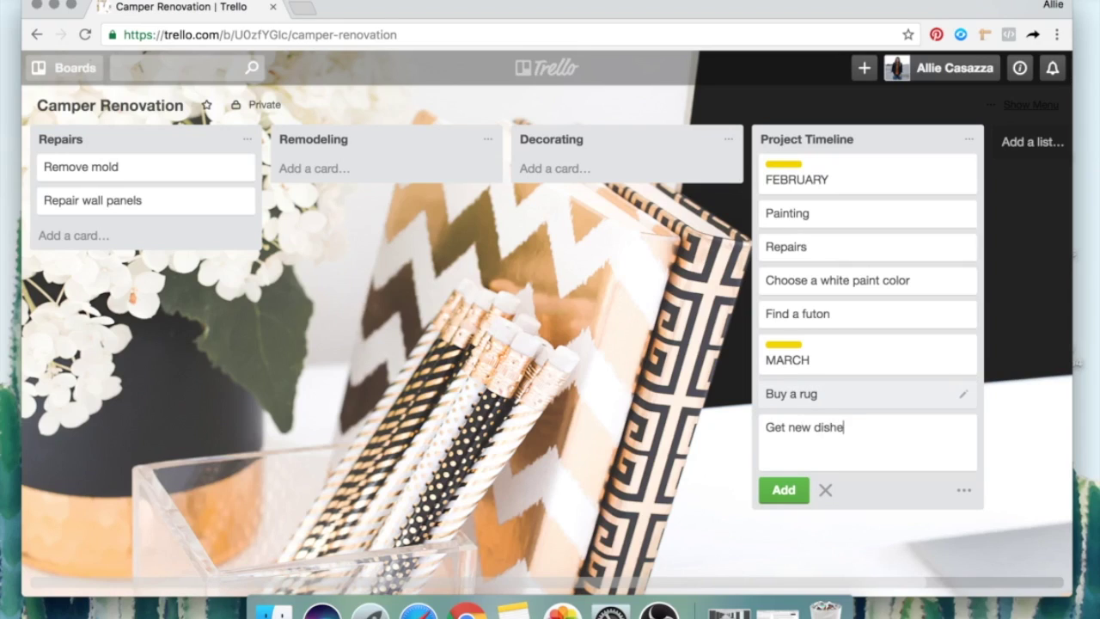
pyautogui.press('Return')
pyautogui.click(493, 402)
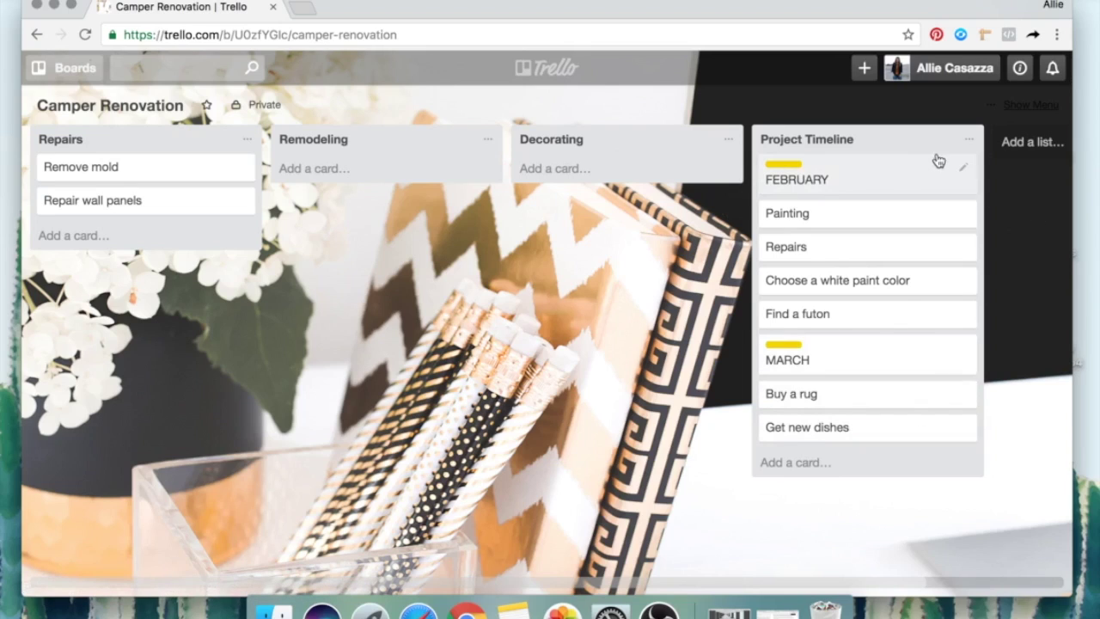
# View the FEBRUARY card's details, close it and look across the lists of the Camper Renovation board.
pyautogui.click(817, 178)
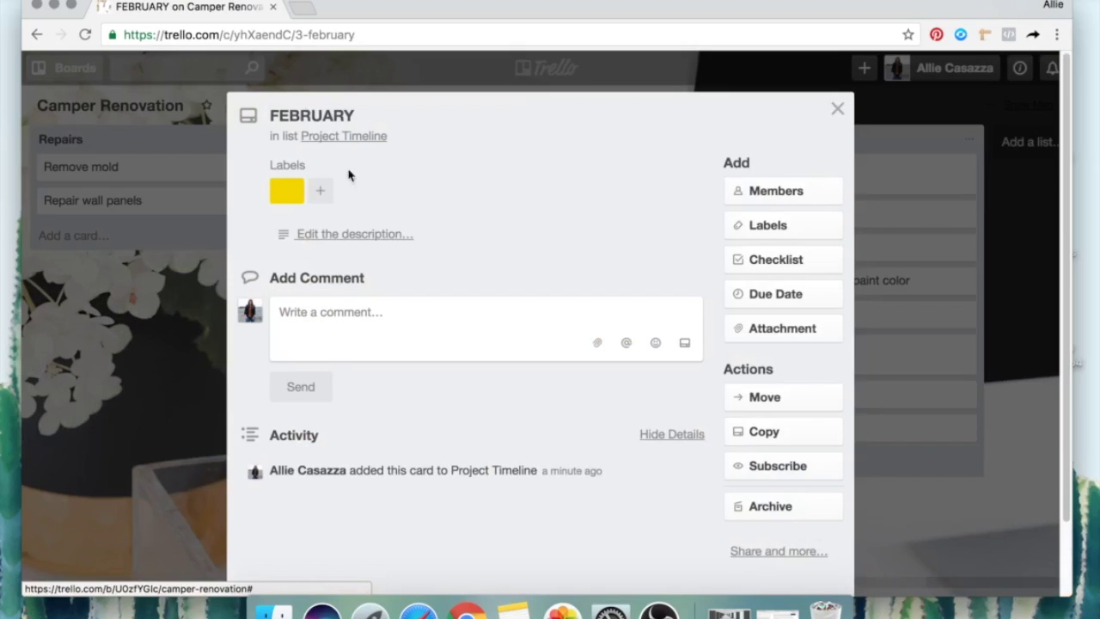
pyautogui.click(997, 522)
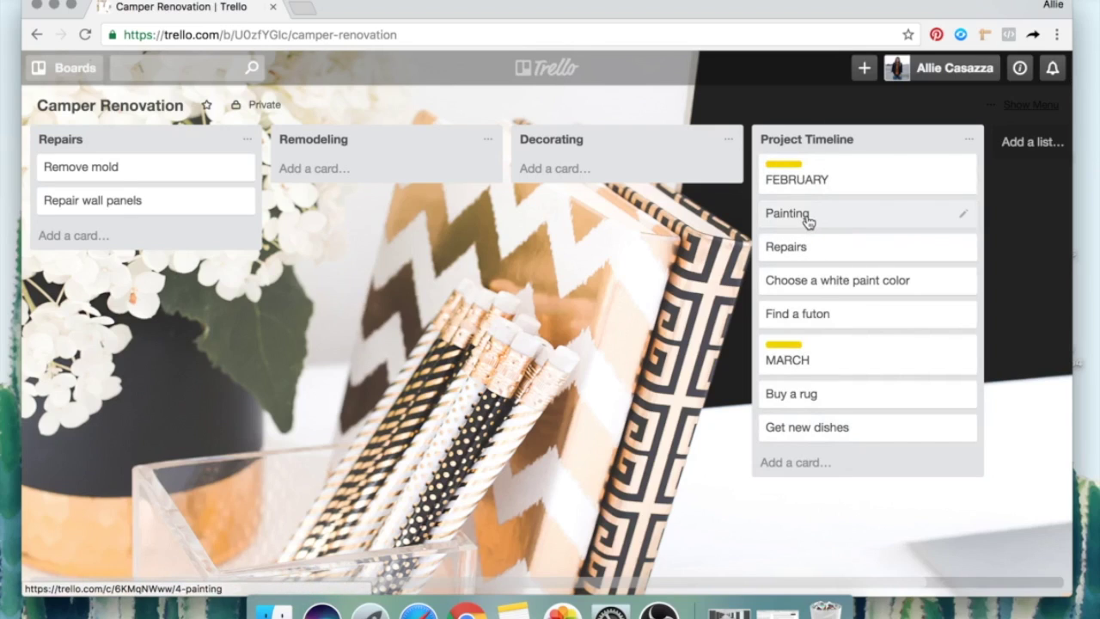
pyautogui.moveTo(290, 583); pyautogui.dragTo(485, 583)
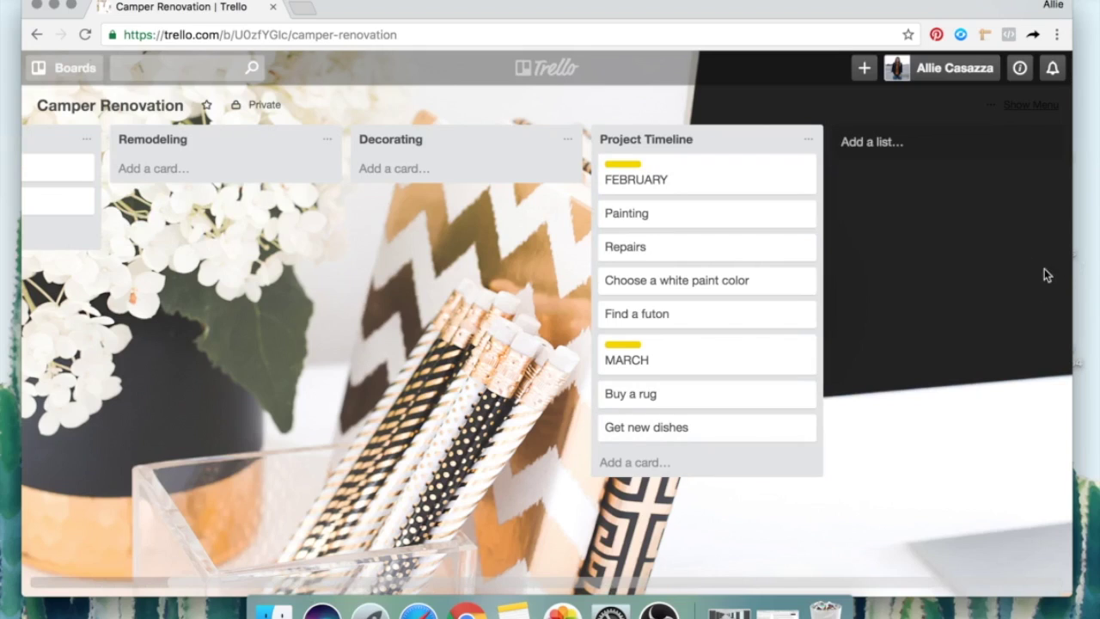
pyautogui.moveTo(664, 583); pyautogui.dragTo(392, 577)
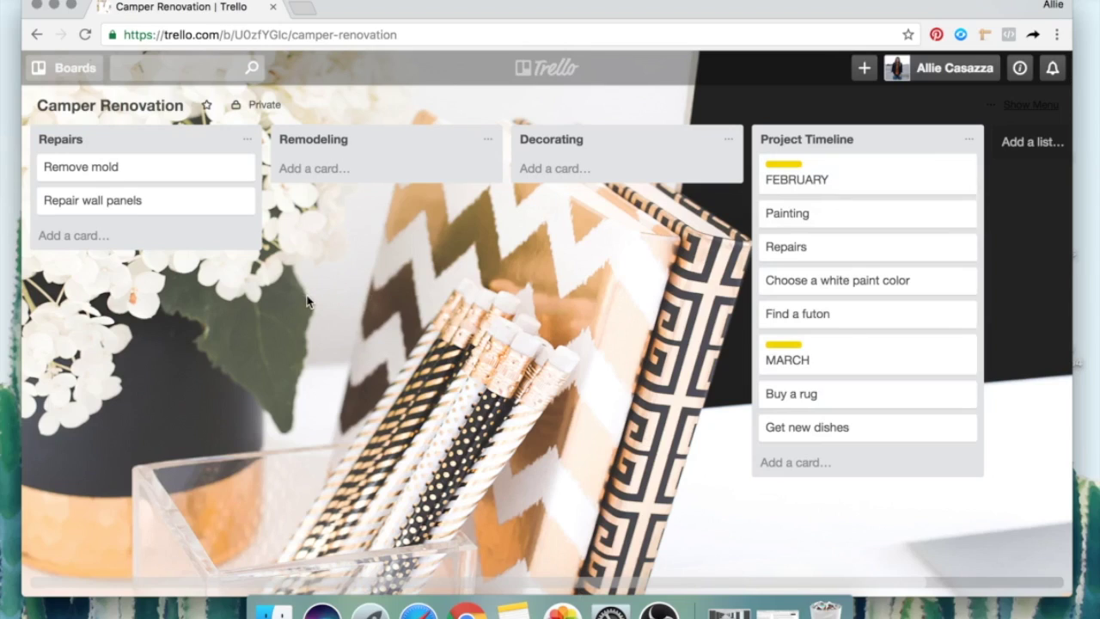
# Search by first name for a person to add as a board member, and close the search without adding anyone.
pyautogui.click(1028, 110)
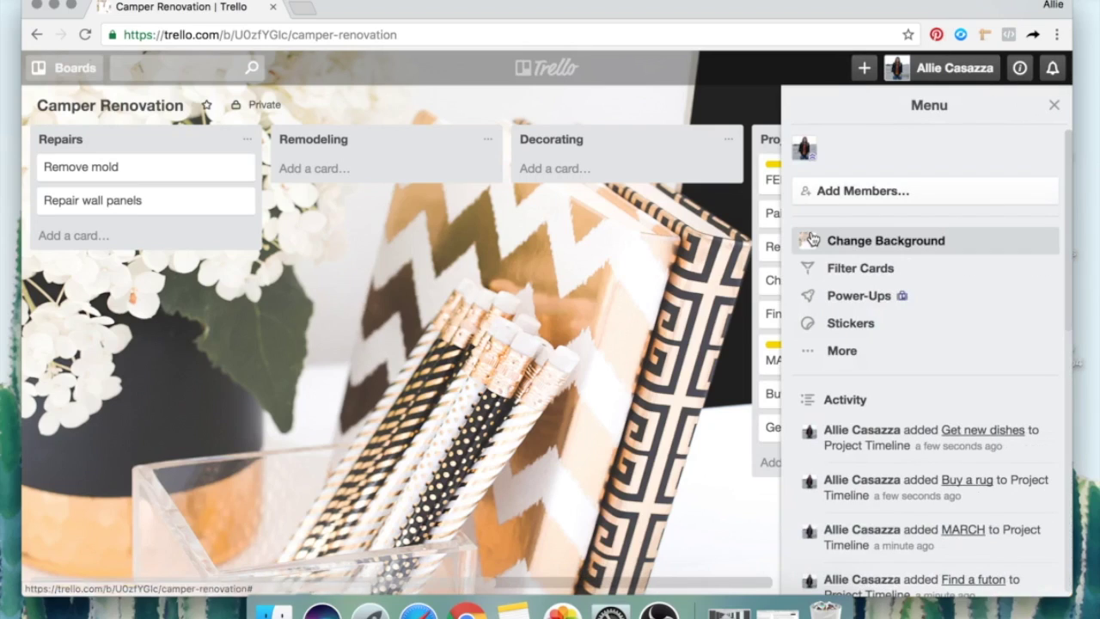
pyautogui.click(875, 196)
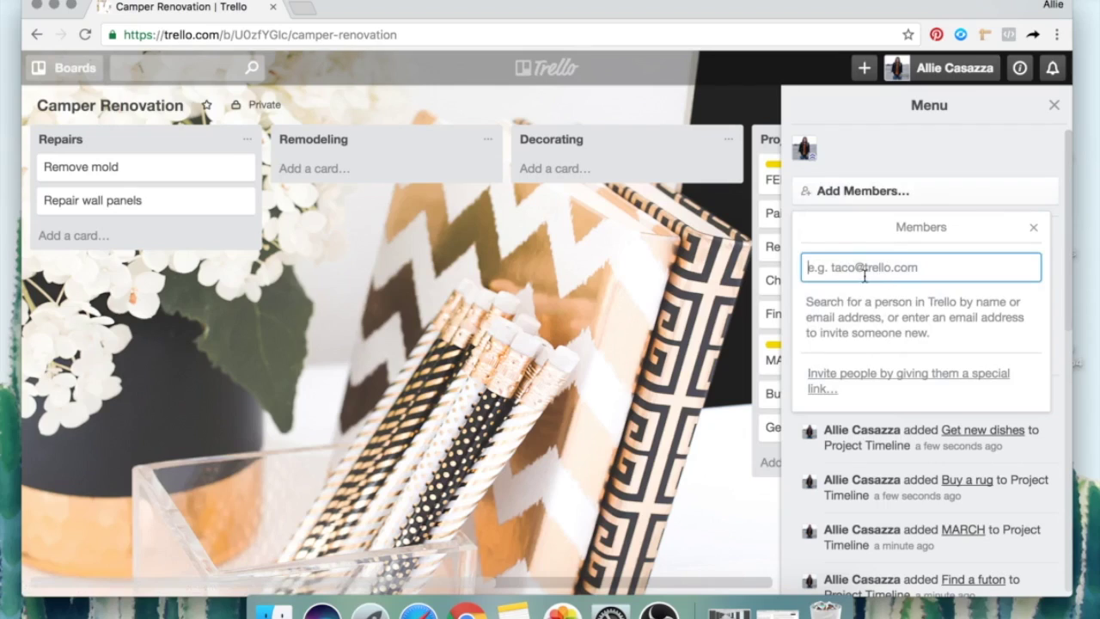
pyautogui.write('brian')
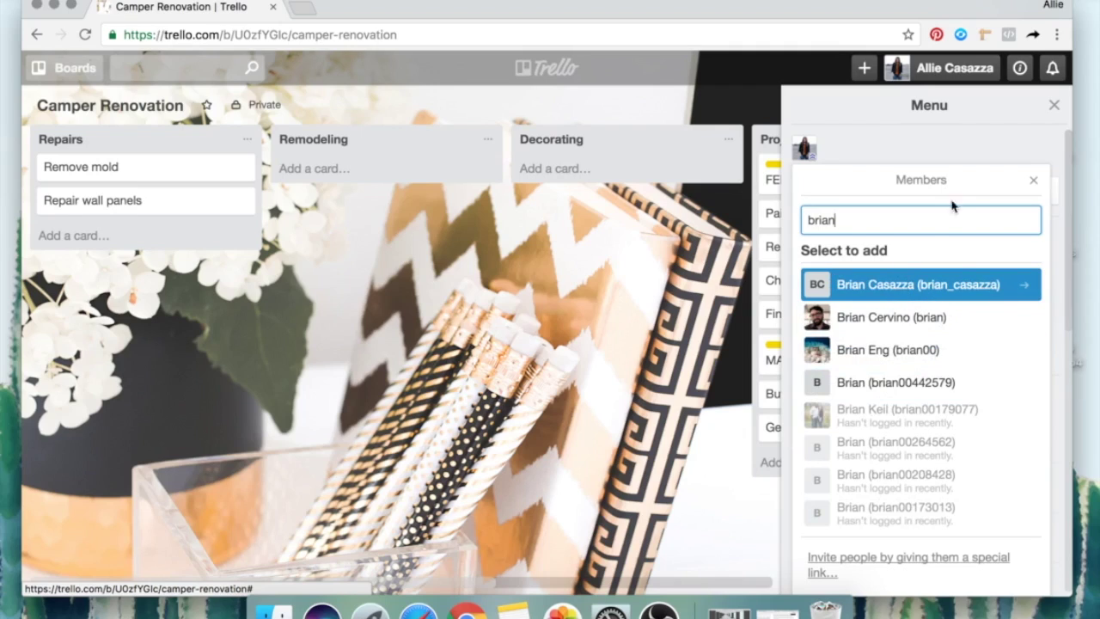
pyautogui.click(1034, 183)
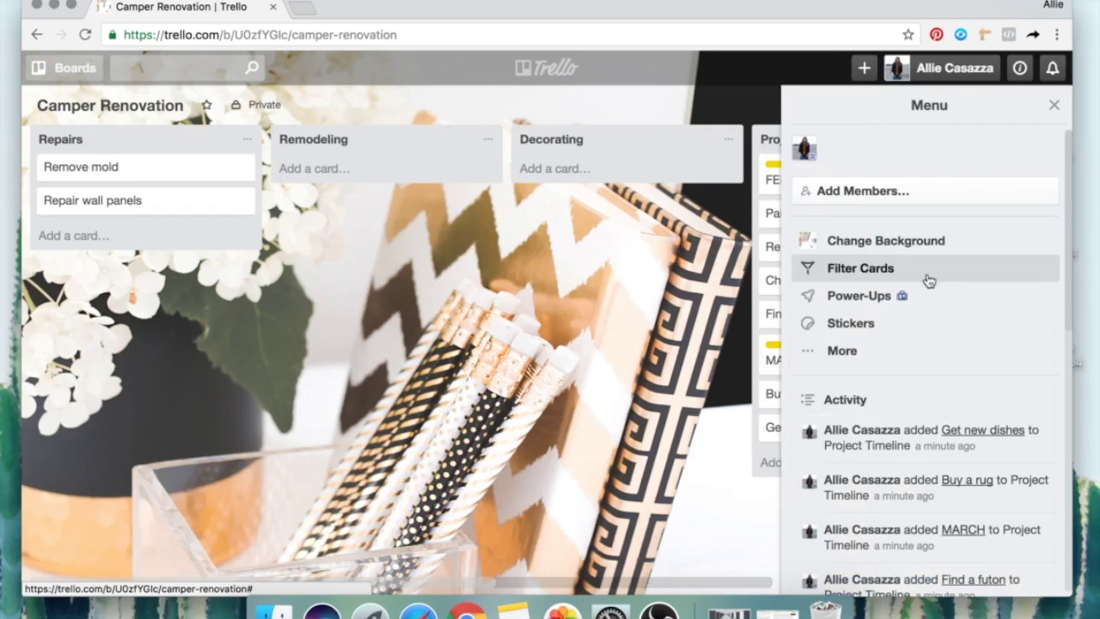
# Enable the Calendar Power-Up for the Camper Renovation board and return to the full board view.
pyautogui.click(889, 303)
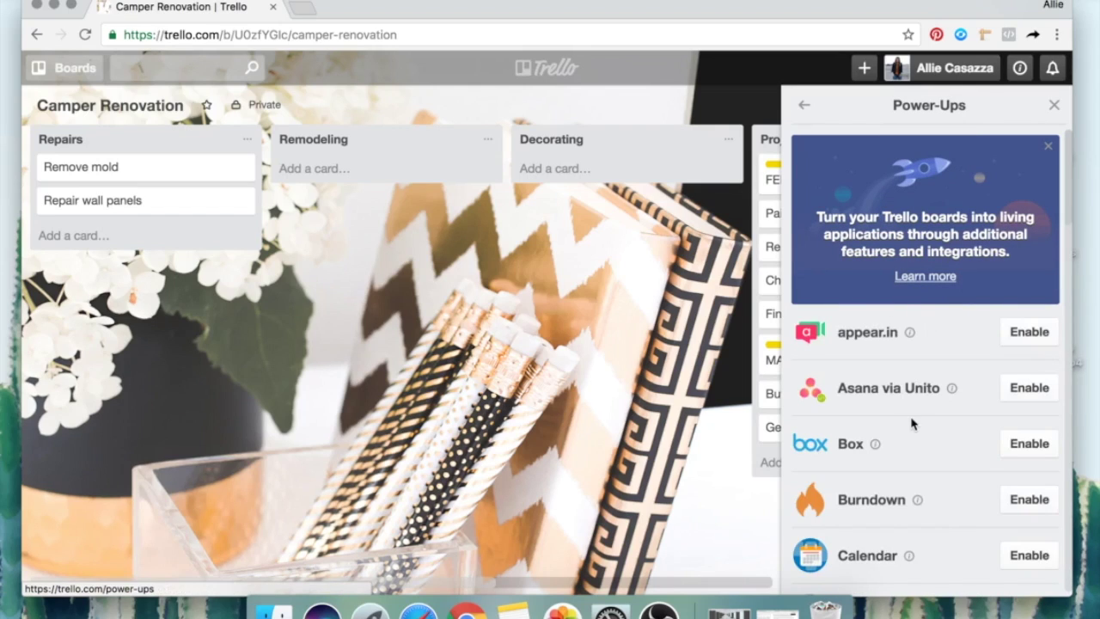
pyautogui.scroll(-3, 945, 447)
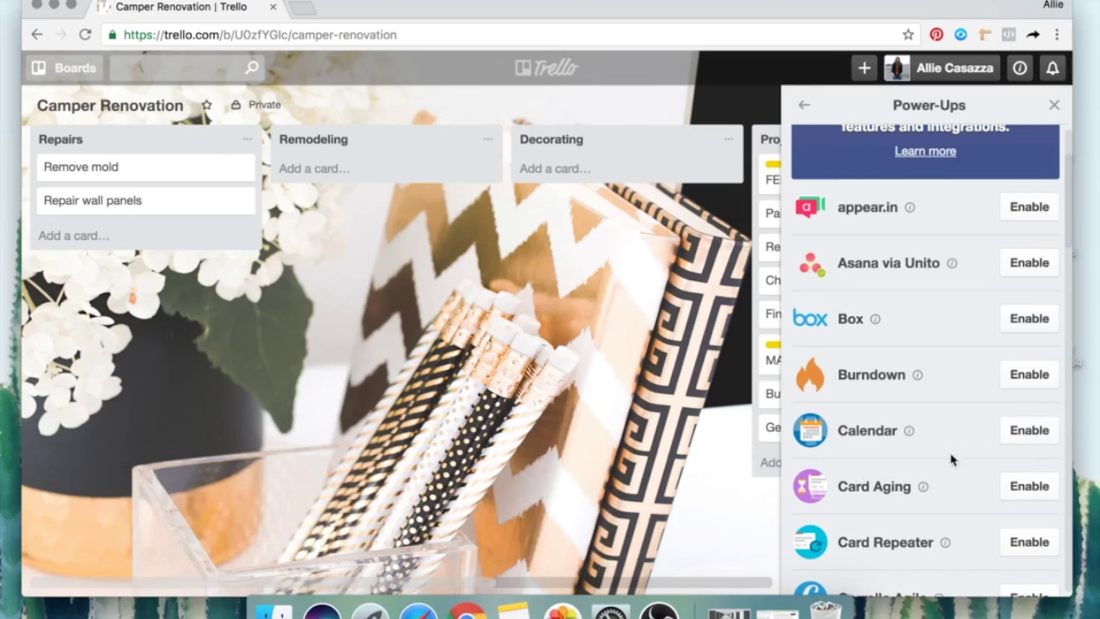
pyautogui.click(1017, 436)
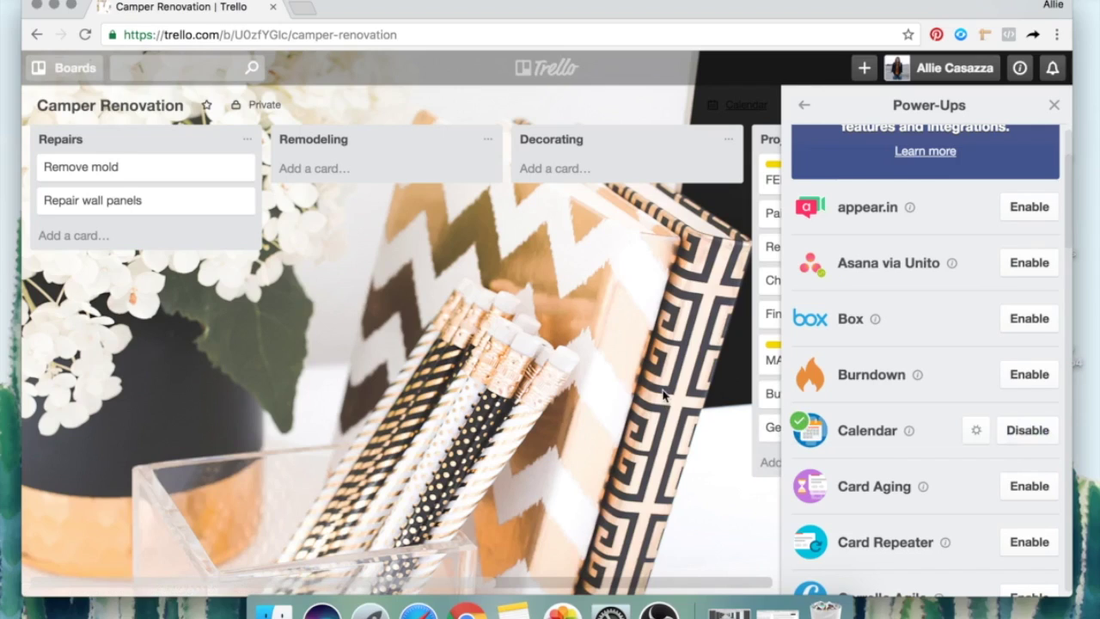
pyautogui.click(806, 105)
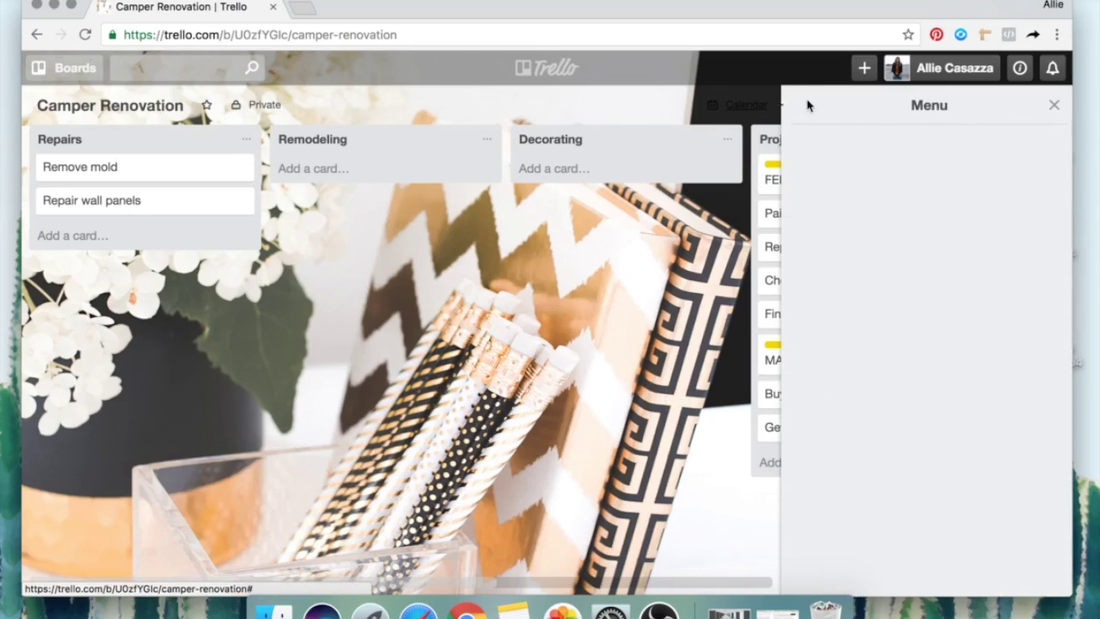
pyautogui.click(1054, 105)
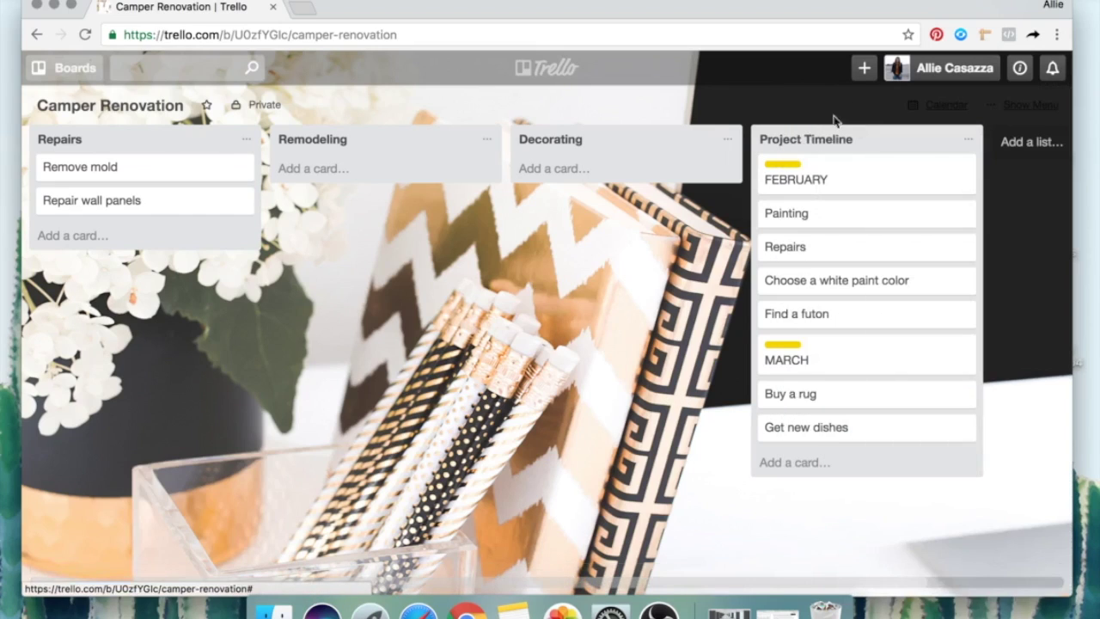
# View the board's February 2017 calendar in month layout and close it.
pyautogui.click(945, 112)
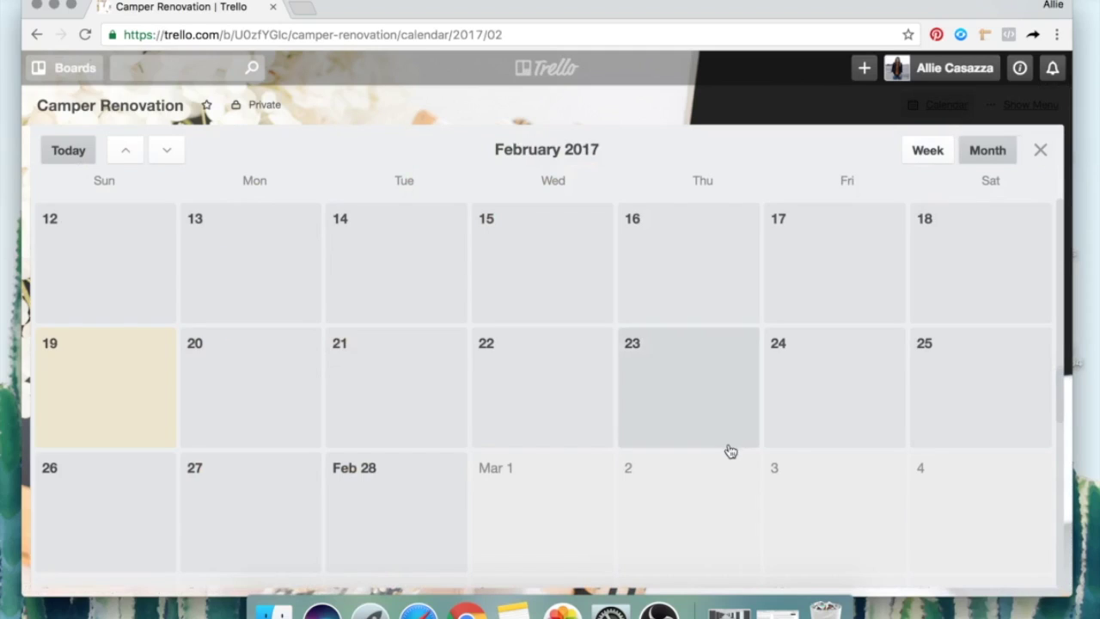
pyautogui.scroll(-3, 729, 447)
pyautogui.scroll(4, 734, 446)
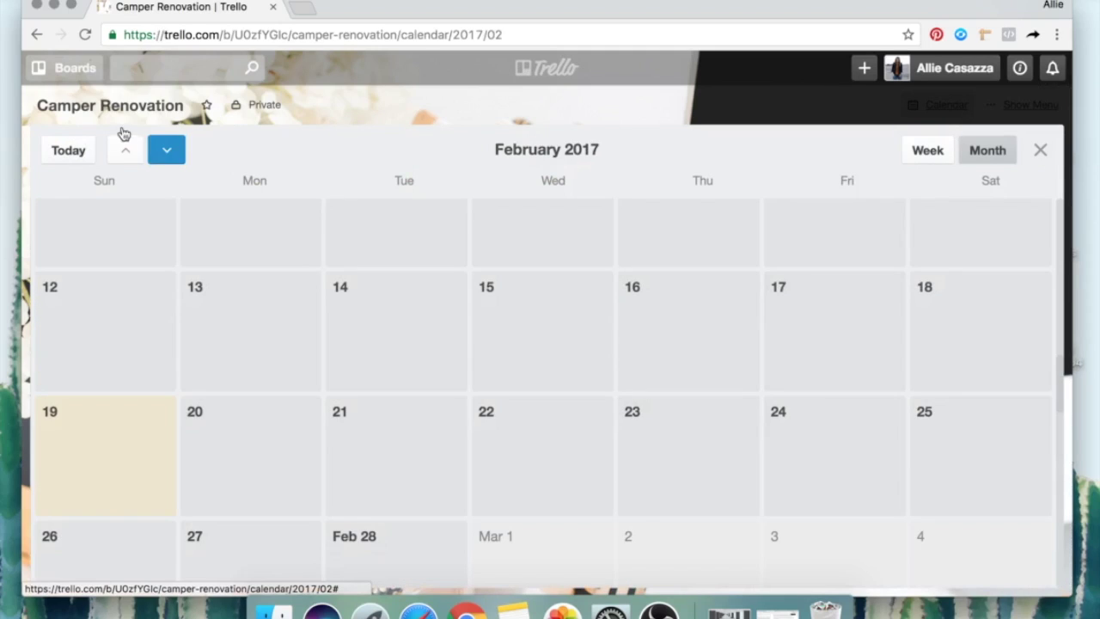
pyautogui.click(1040, 152)
pyautogui.click(1042, 158)
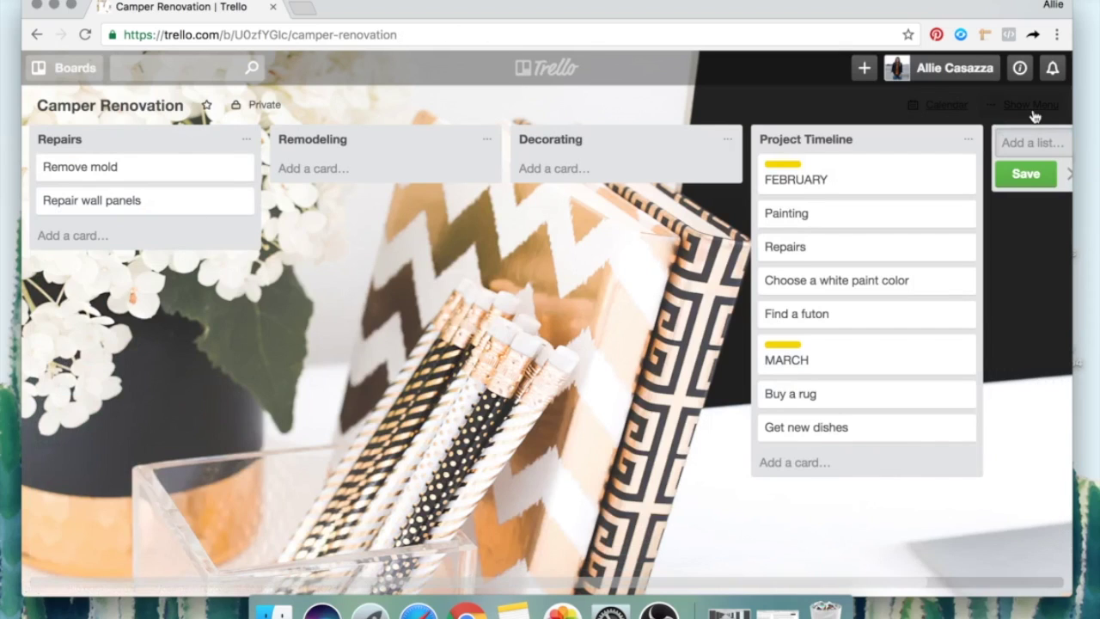
# Look through the full list of Power-Ups offered for the board, from appear.in to Zendesk, and close the board menu.
pyautogui.click(1036, 109)
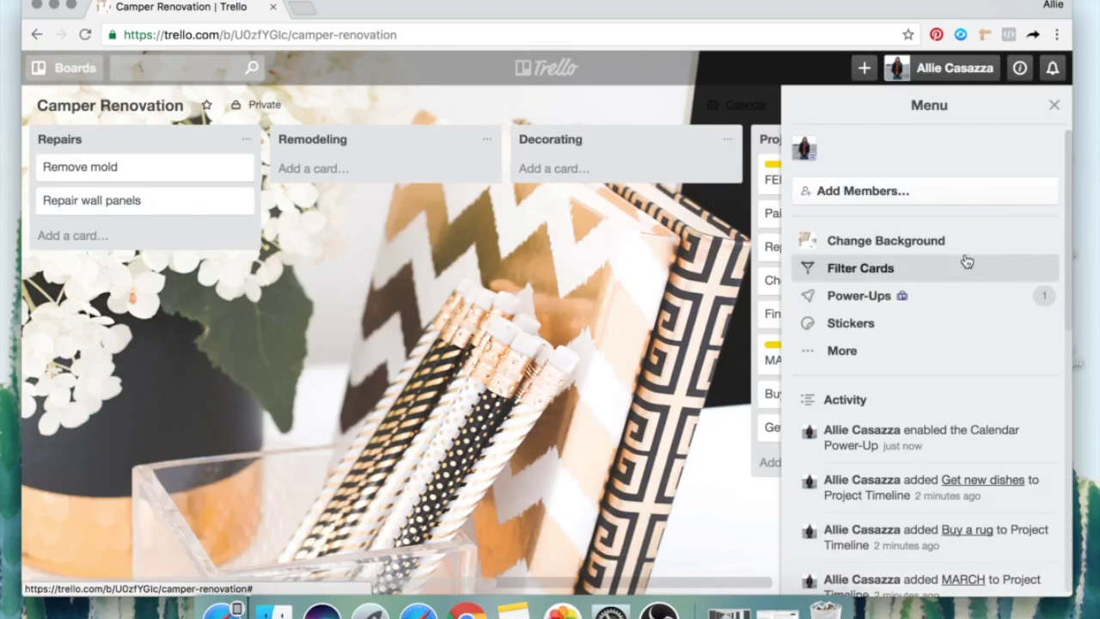
pyautogui.click(909, 305)
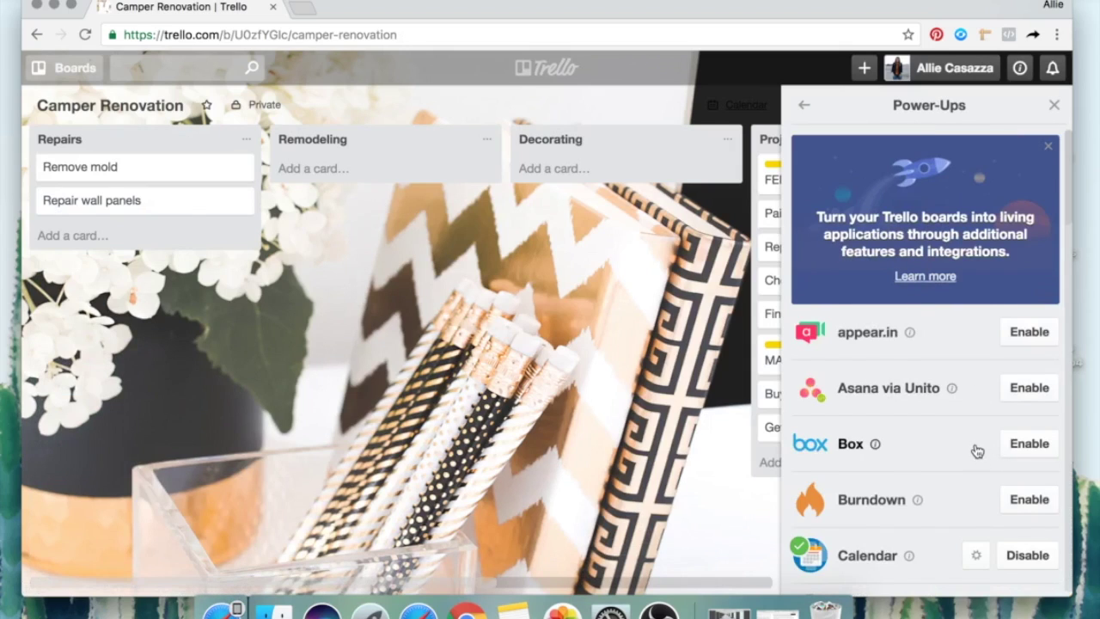
pyautogui.scroll(-3, 967, 451)
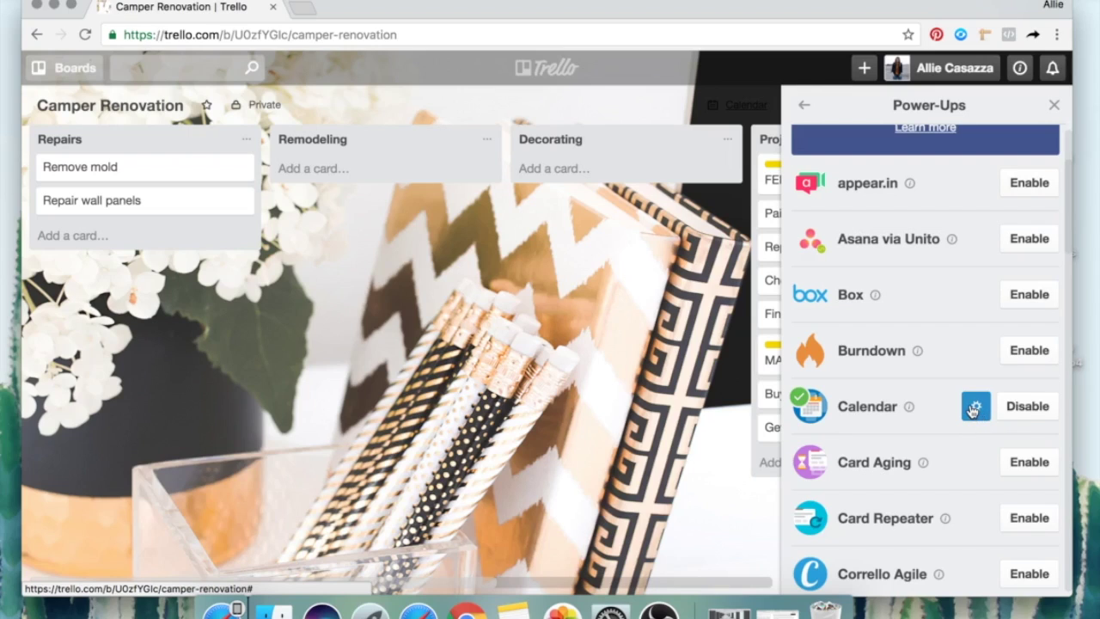
pyautogui.scroll(4, 974, 410)
pyautogui.scroll(-2, 877, 486)
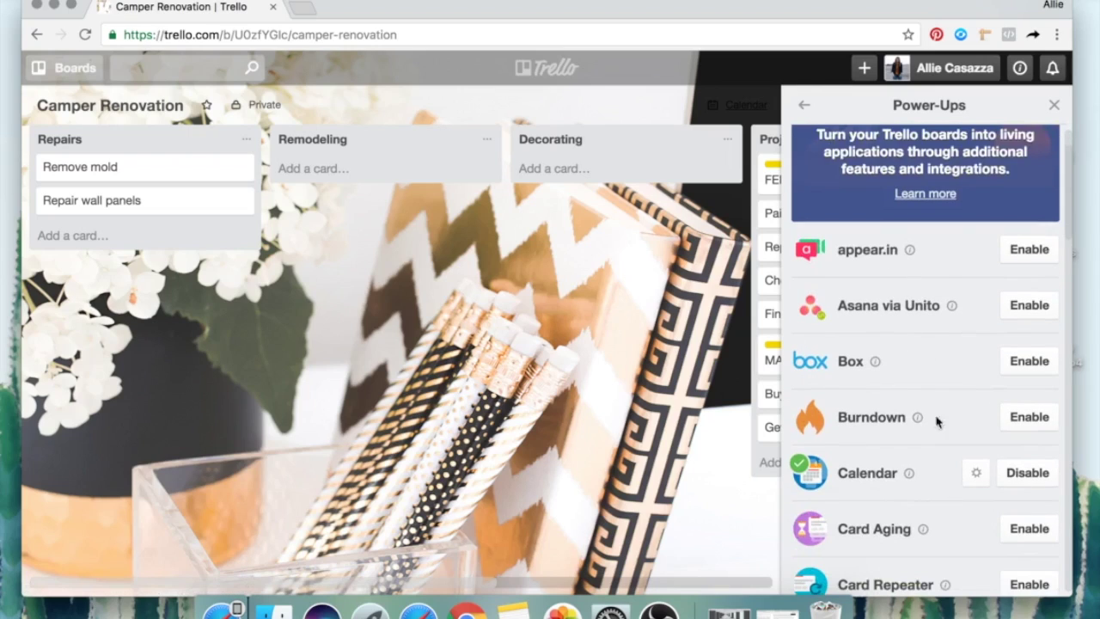
pyautogui.scroll(-5, 881, 472)
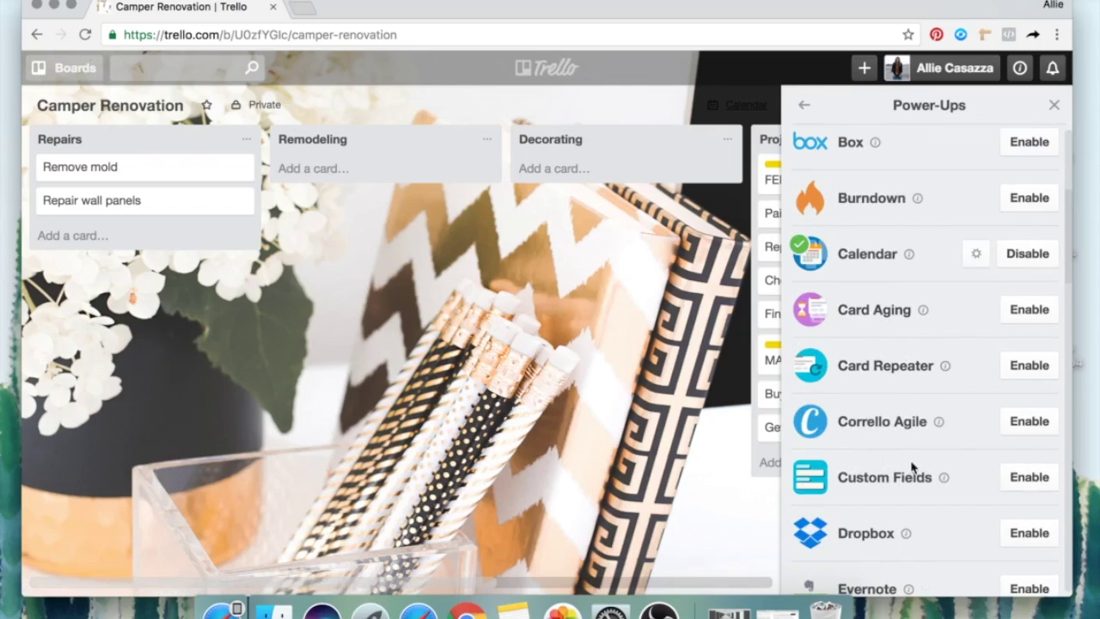
pyautogui.scroll(-2, 912, 464)
pyautogui.scroll(-9, 899, 486)
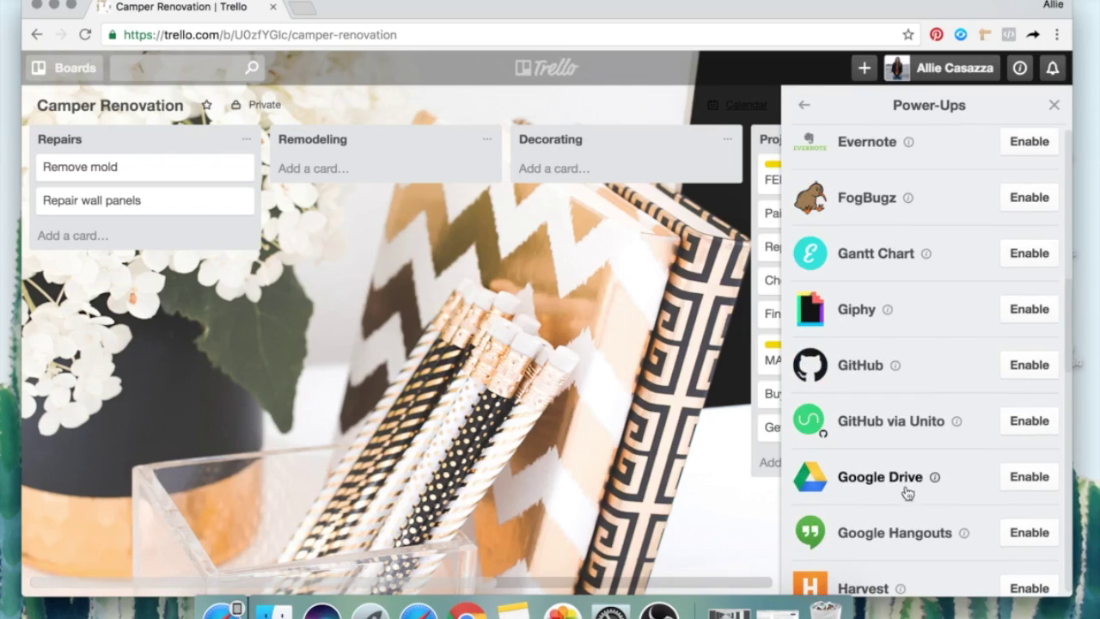
pyautogui.scroll(-2, 908, 520)
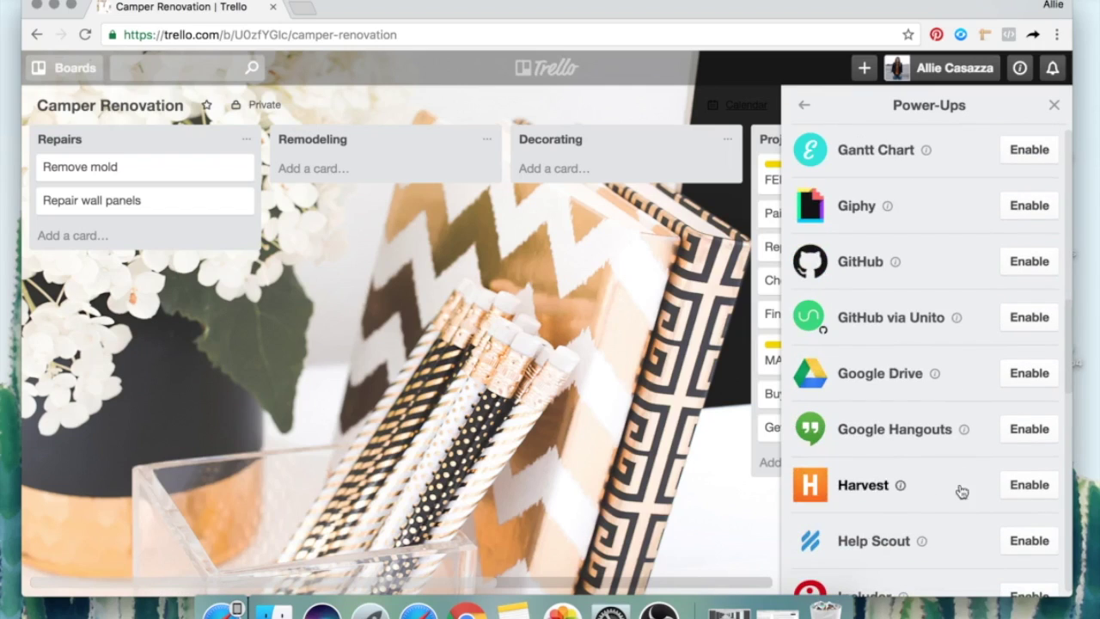
pyautogui.scroll(-6, 958, 490)
pyautogui.scroll(-6, 911, 550)
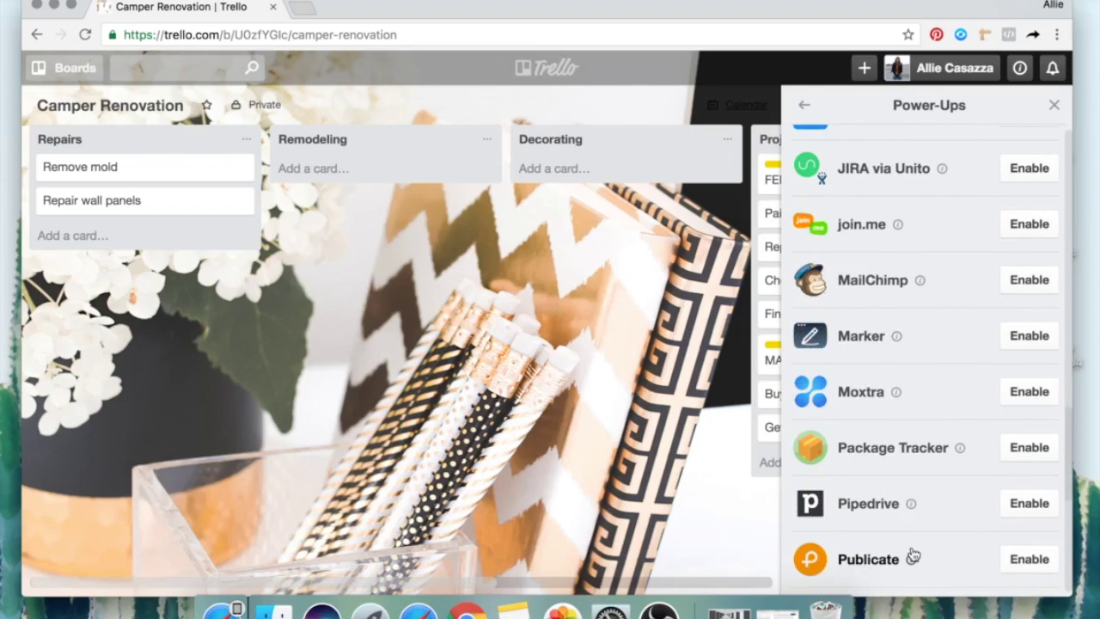
pyautogui.scroll(-4, 933, 519)
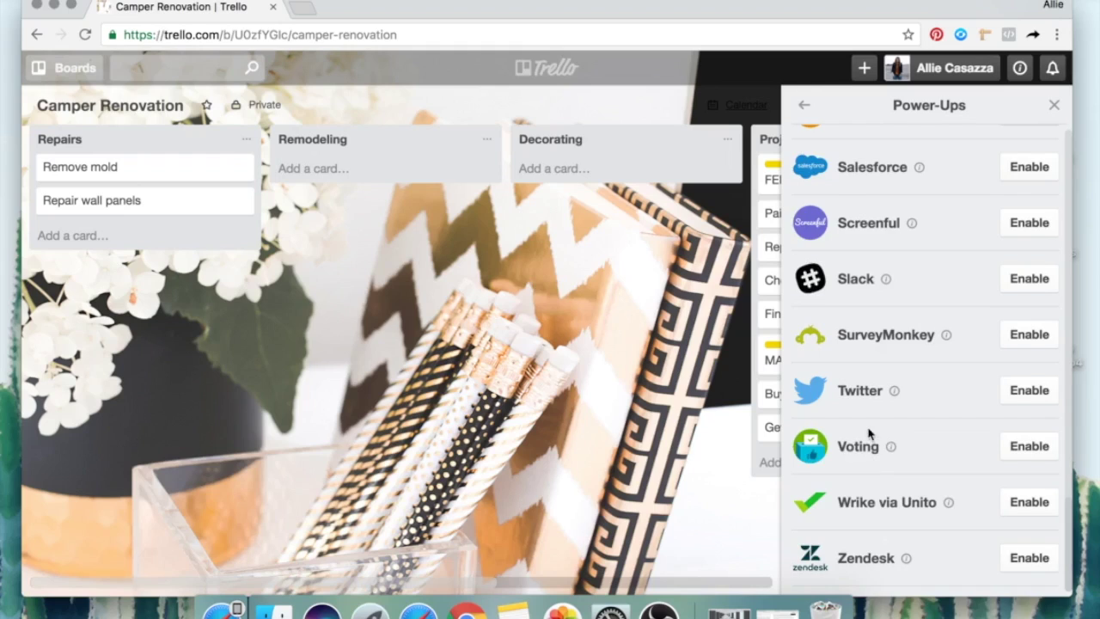
pyautogui.scroll(15, 875, 449)
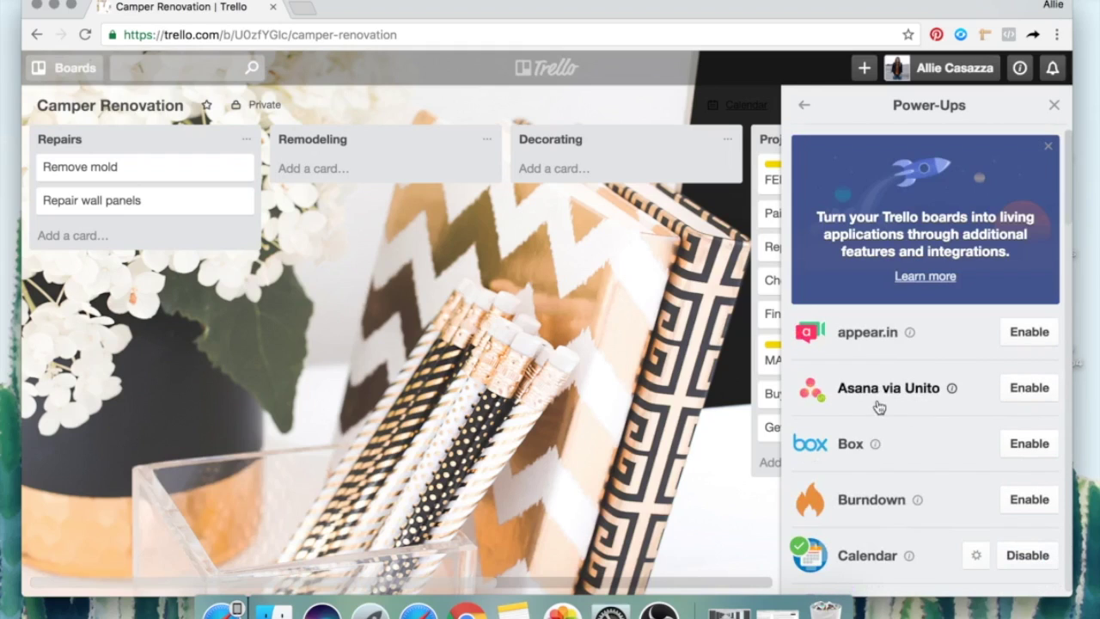
pyautogui.click(803, 105)
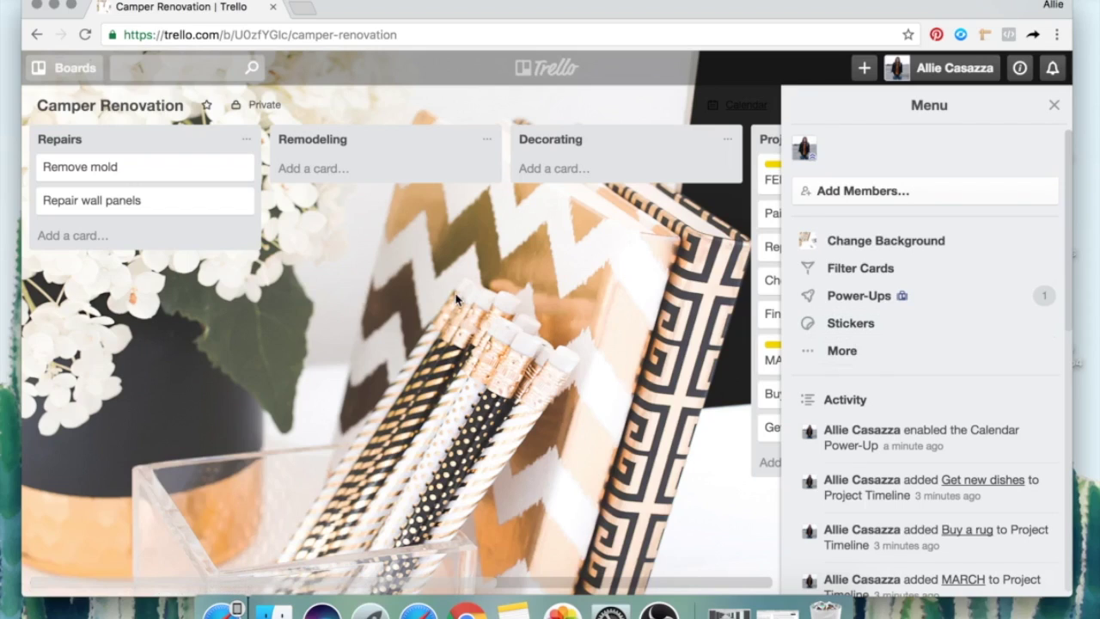
pyautogui.click(1052, 109)
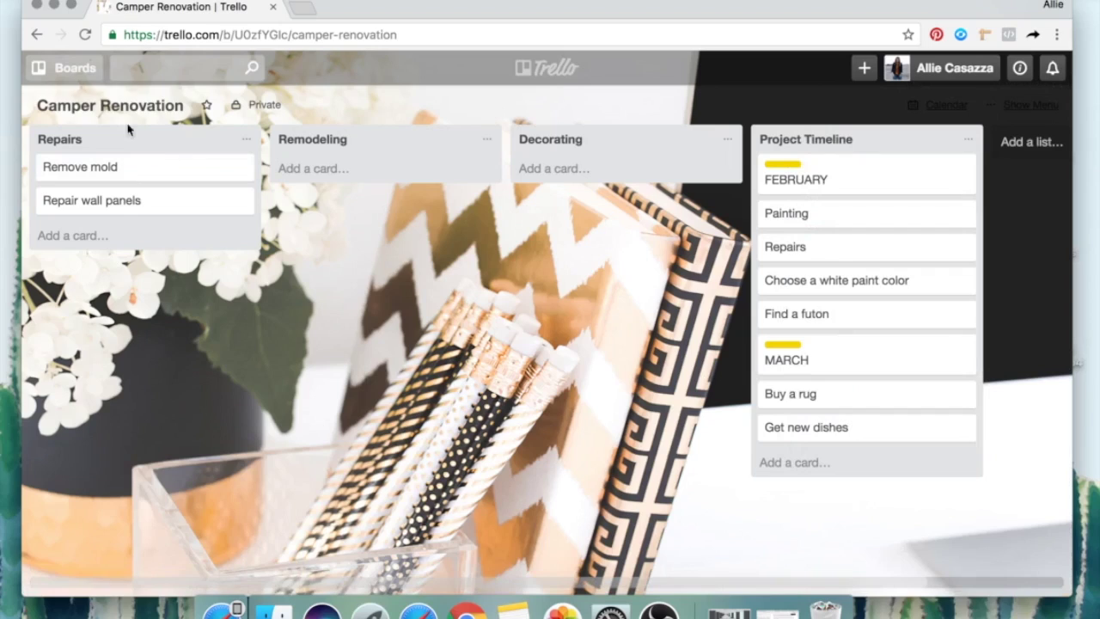
# Open the list of starred, recent and personal boards.
pyautogui.click(71, 73)
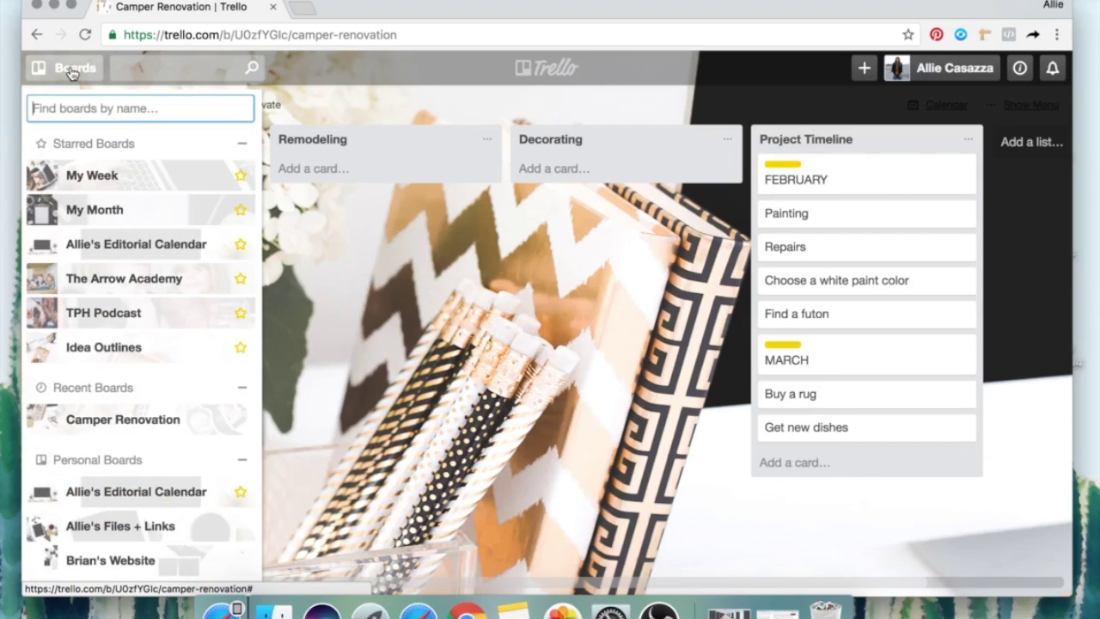